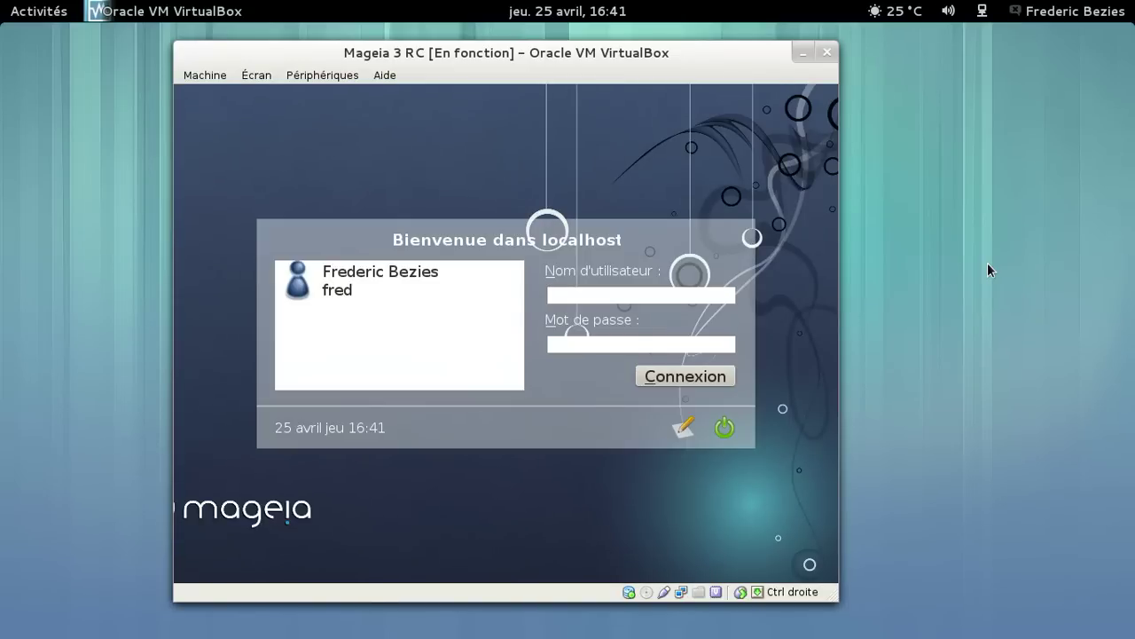
Log in to the listed Mageia user account by entering its password, and switch the virtual machine to full screen
left_click(436, 286)
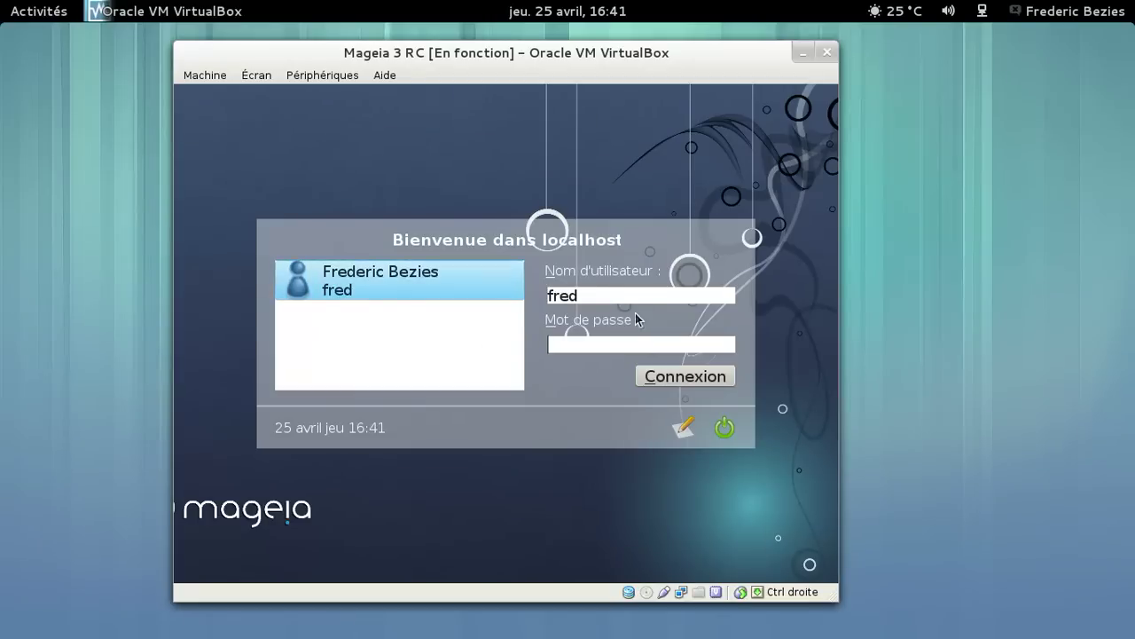
type("********")
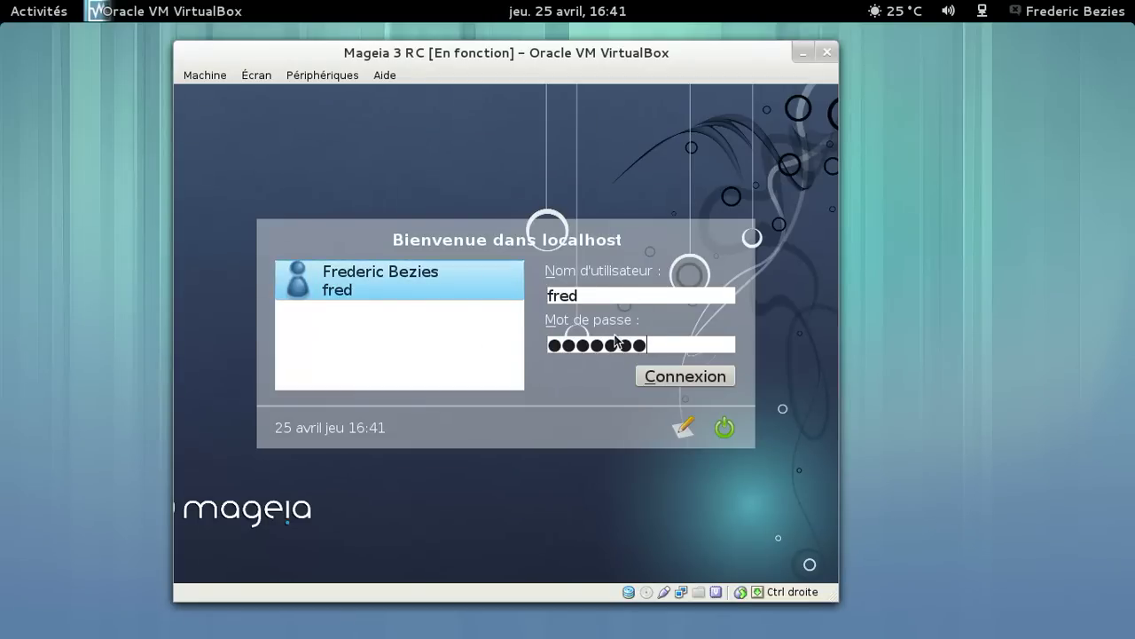
key("Return")
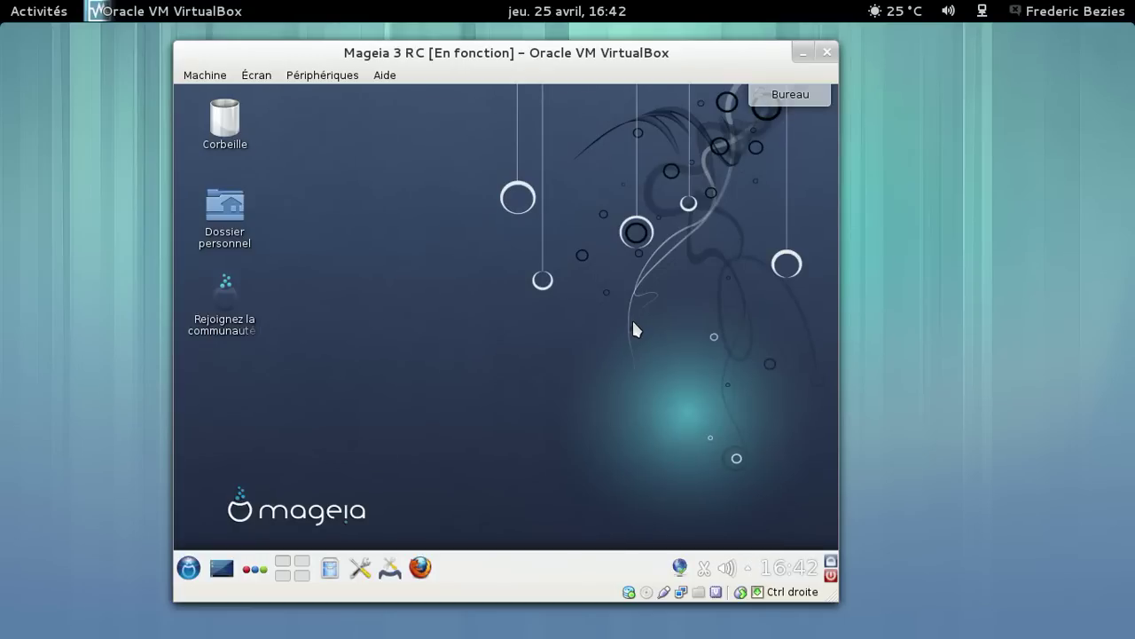
key("ctrl+f")
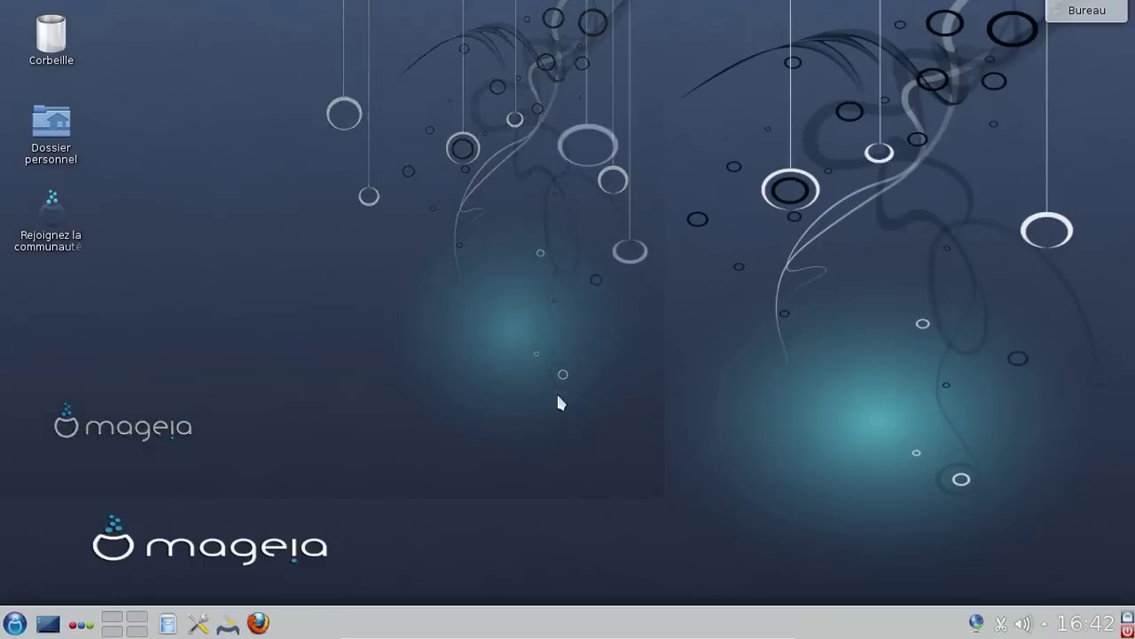
Launch LibreOffice Writer from the office applications and move its window toward the middle of the desktop
left_click(15, 624)
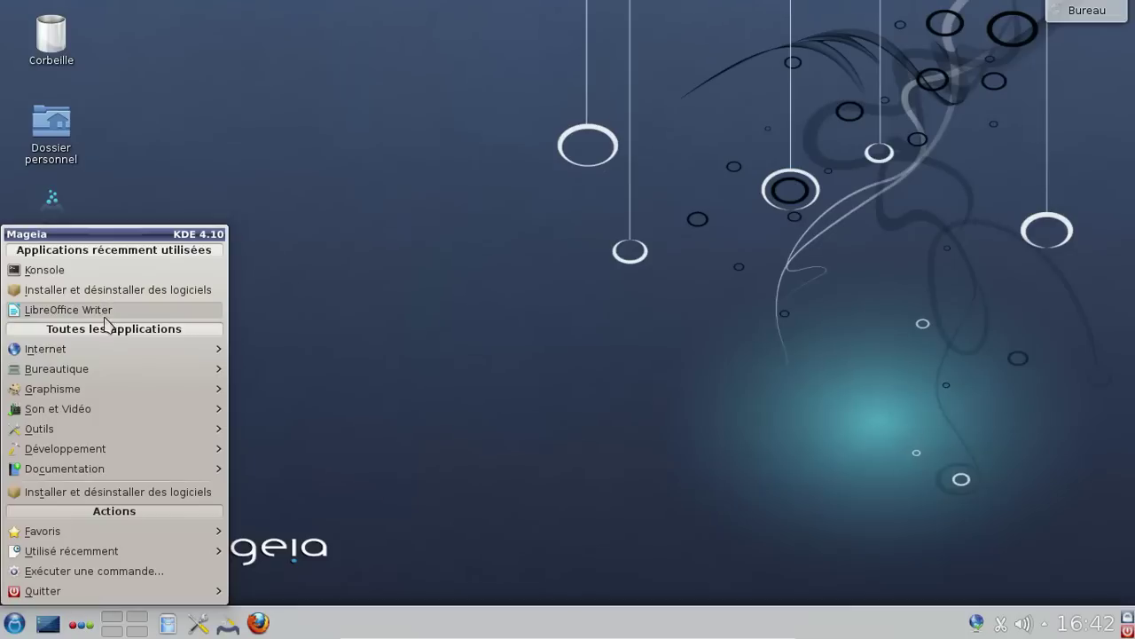
mouse_move(119, 370)
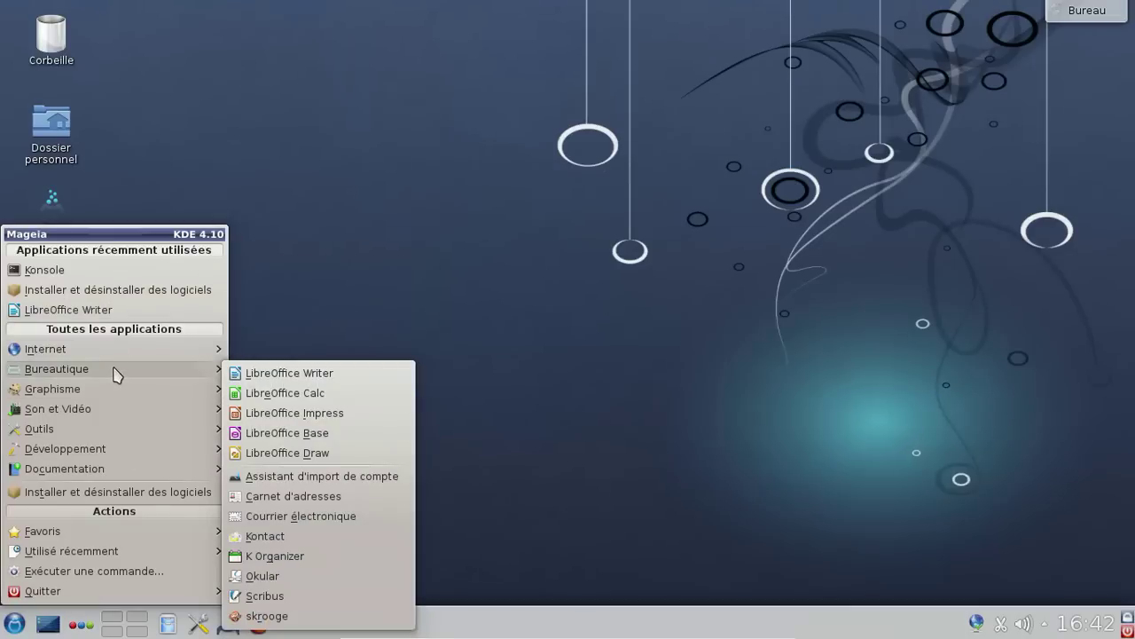
left_click(348, 384)
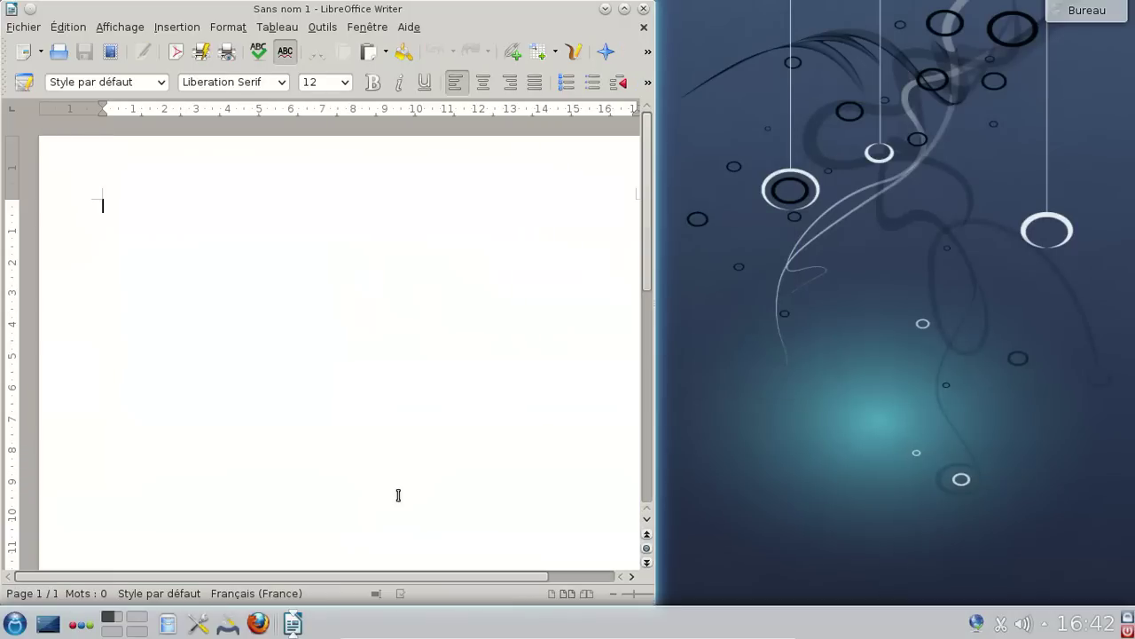
left_click_drag(423, 15, 610, 13)
Check the LibreOffice version information, then close Writer
left_click(596, 28)
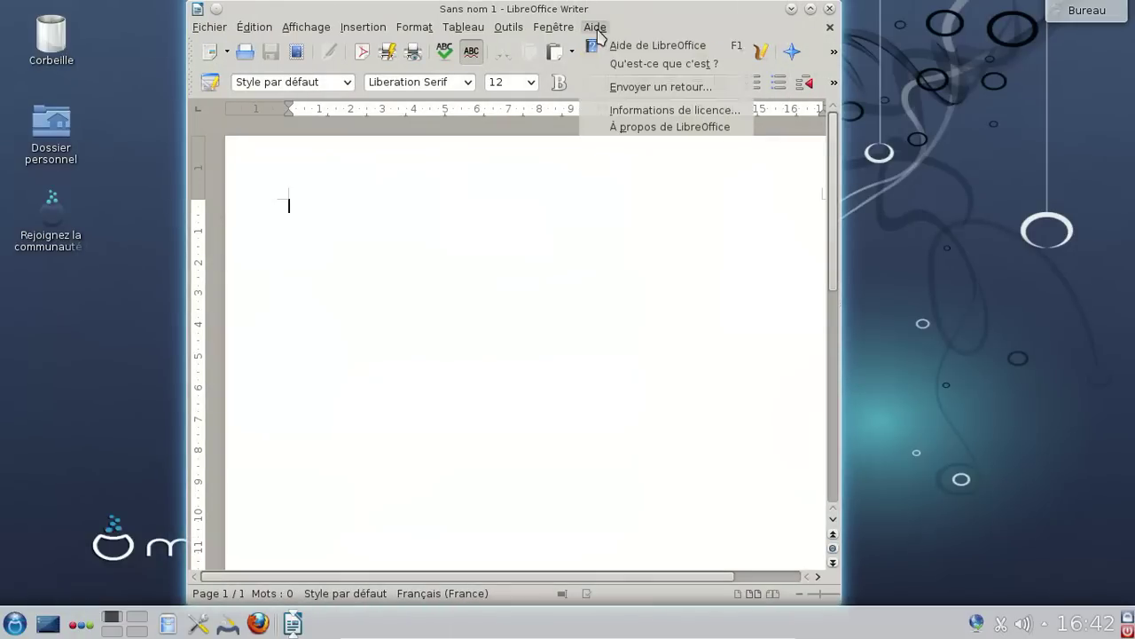
left_click(638, 129)
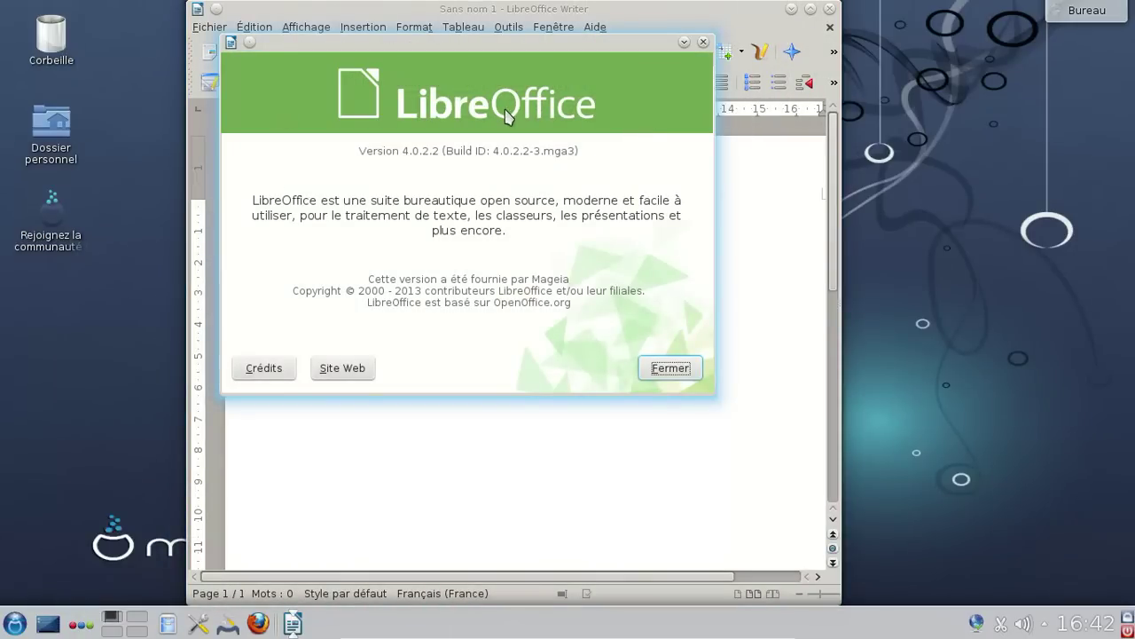
left_click(667, 368)
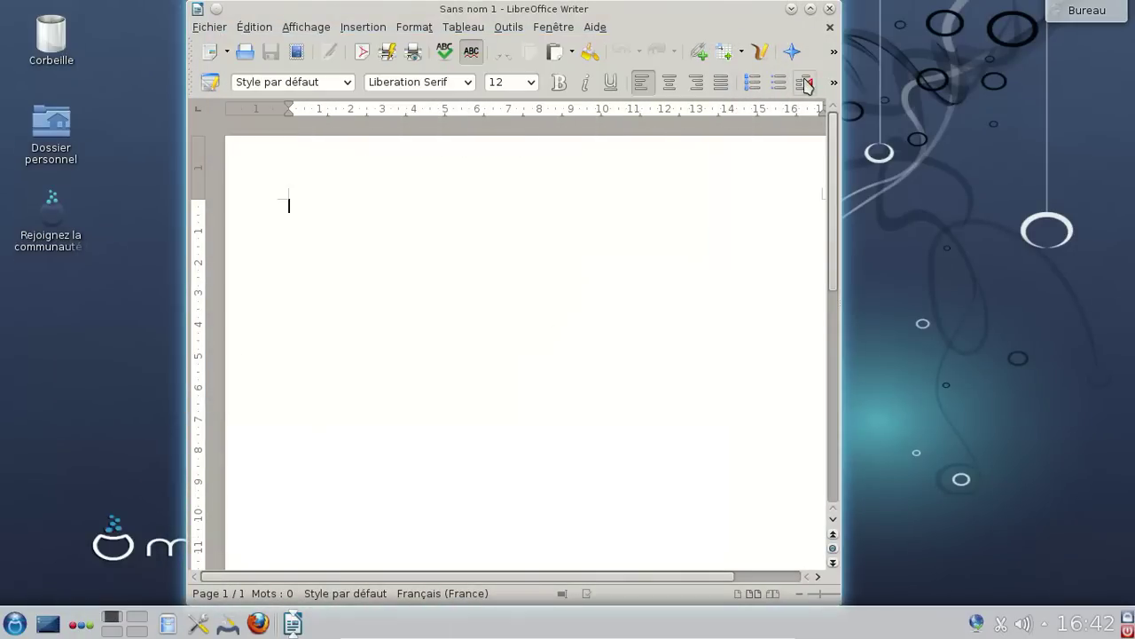
left_click(829, 9)
Launch Scribus to check its version, dismiss the new document dialog without creating a document, and close the program
left_click(16, 624)
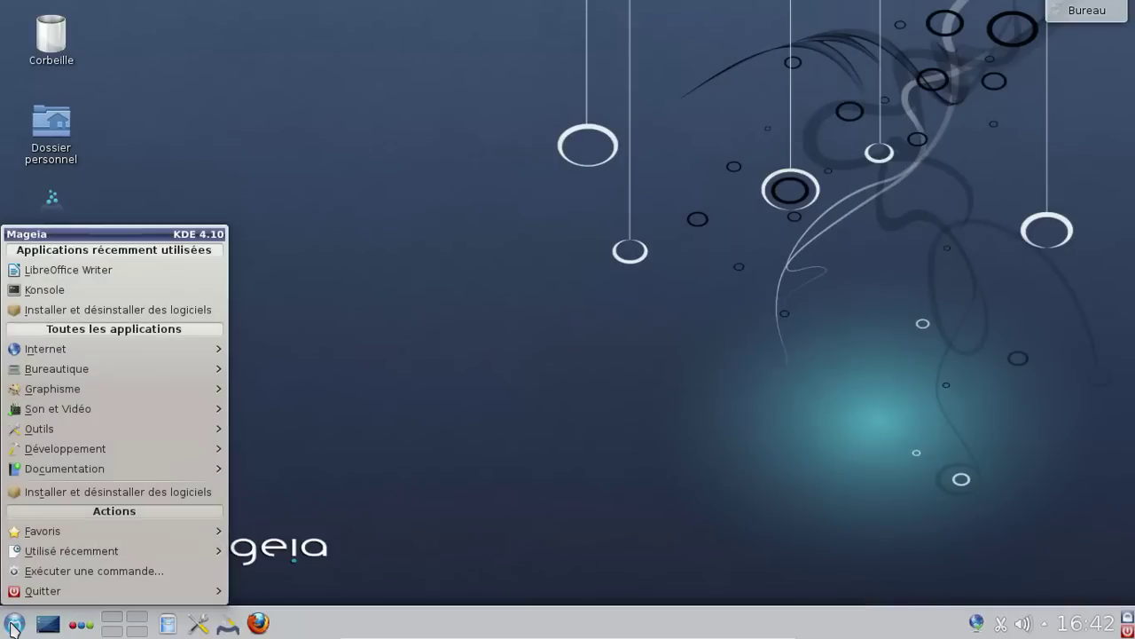
mouse_move(86, 378)
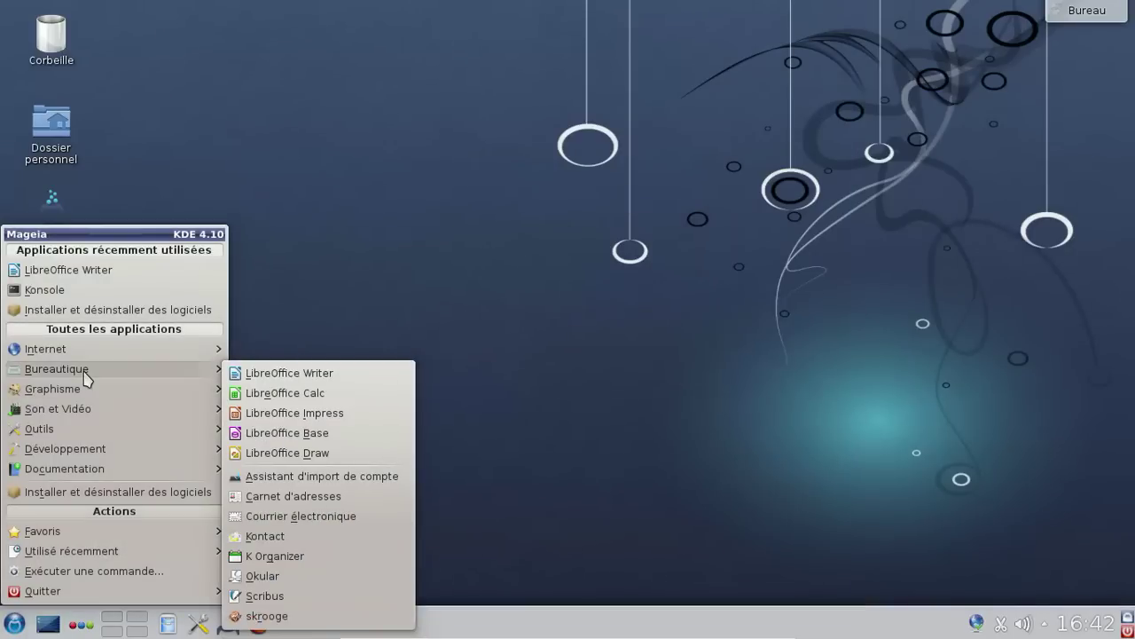
left_click(270, 599)
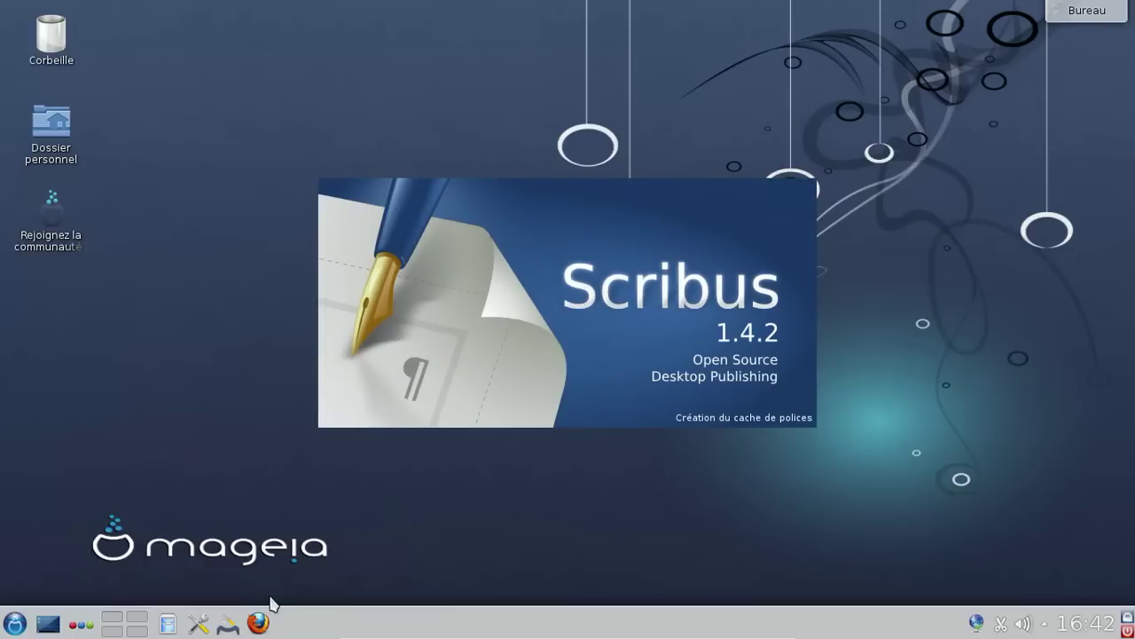
left_click(15, 623)
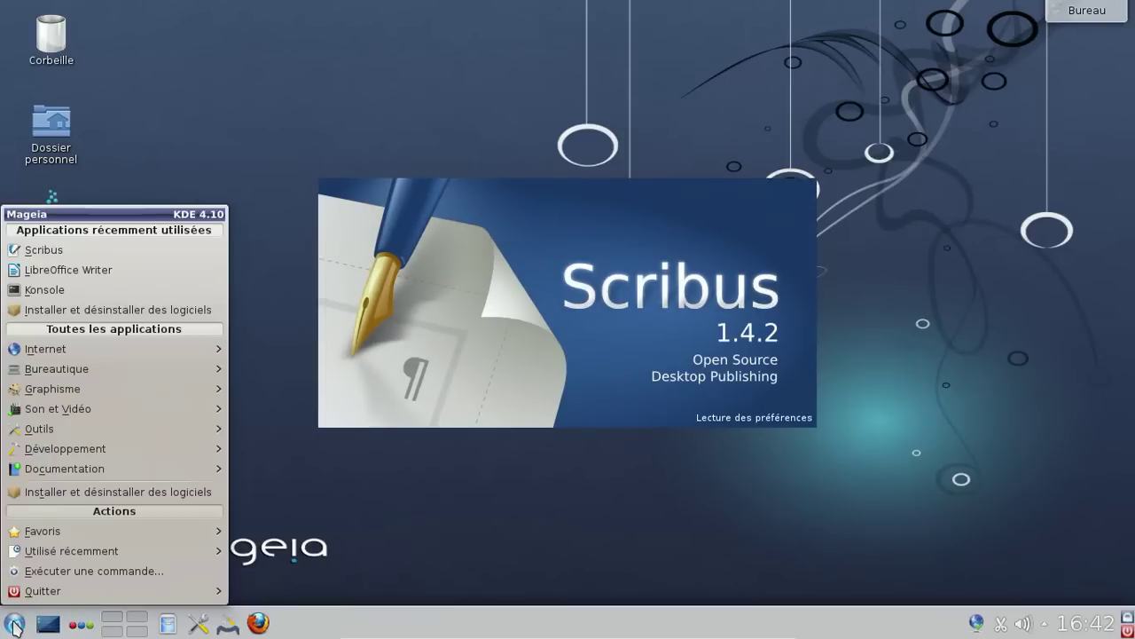
mouse_move(76, 378)
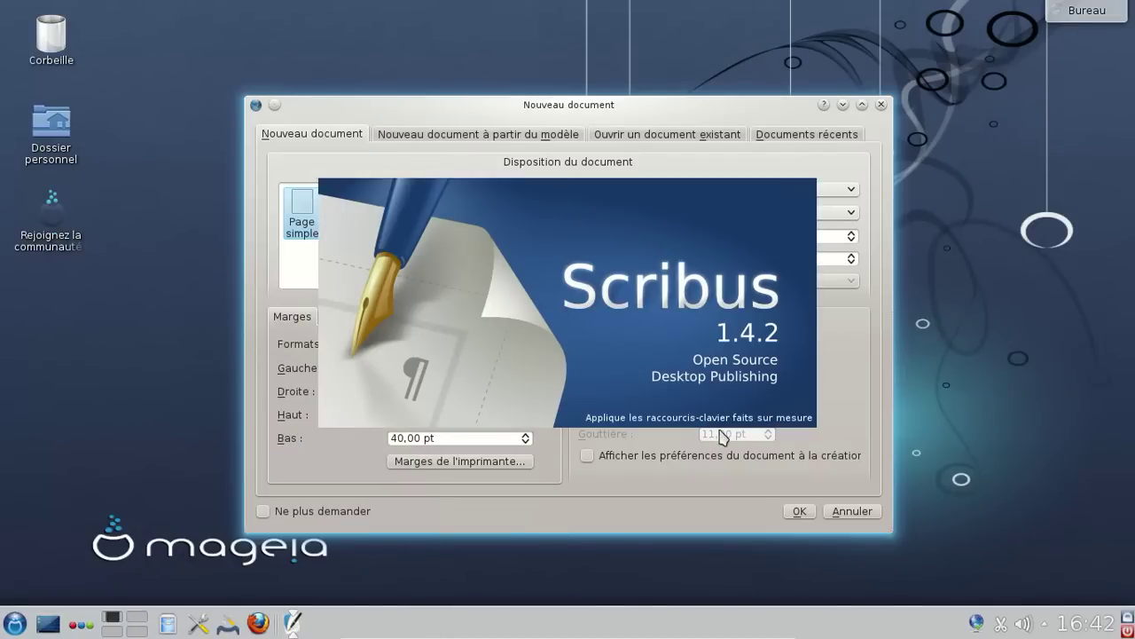
left_click(844, 514)
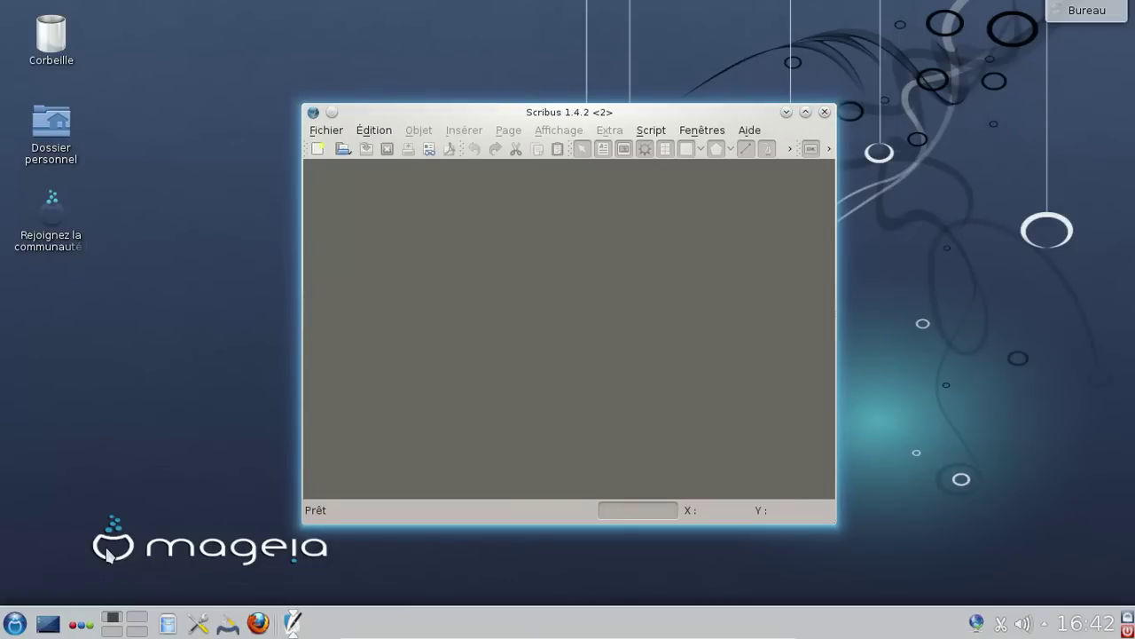
left_click(824, 111)
Launch Skrooge from the office applications, dismiss the tip of the day, and enlarge the main window
left_click(15, 622)
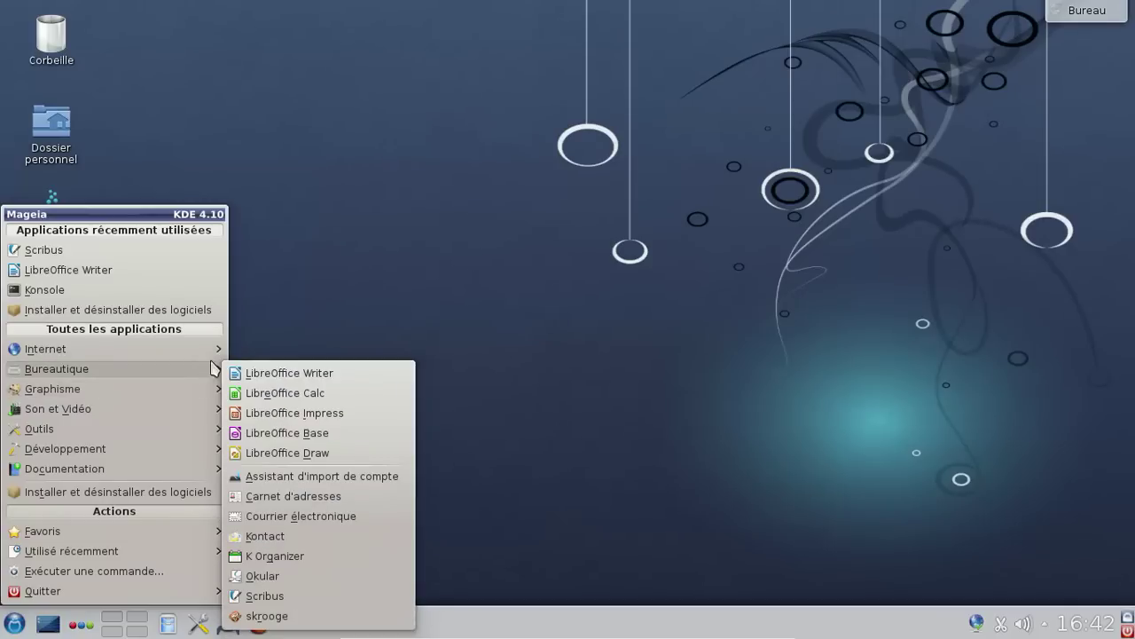
left_click(266, 616)
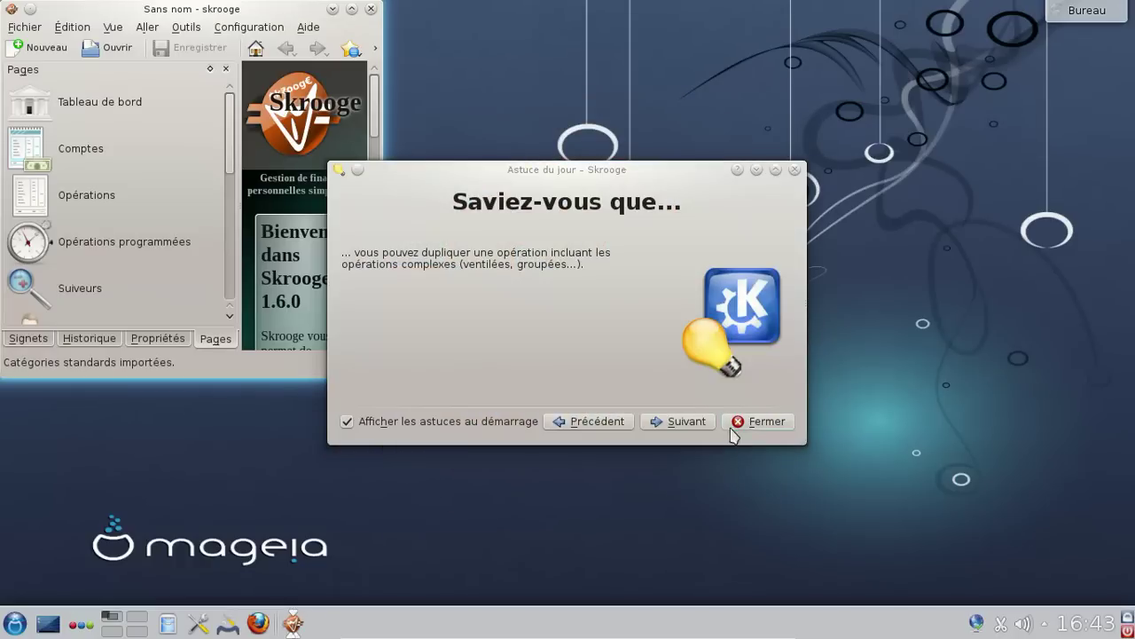
left_click(754, 417)
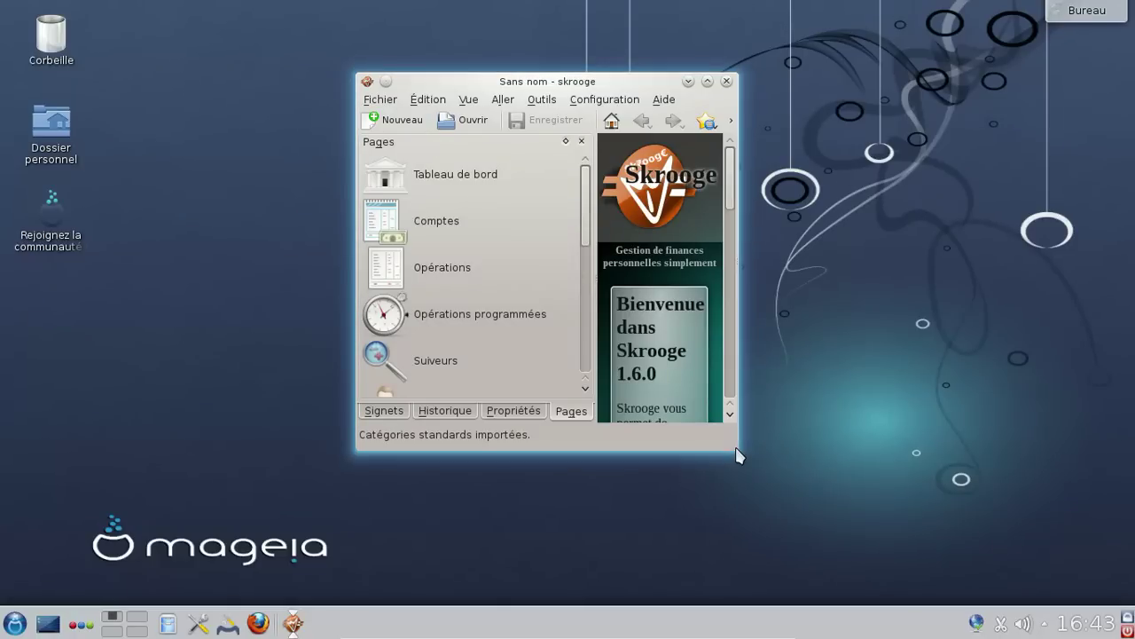
left_click_drag(740, 453, 1021, 539)
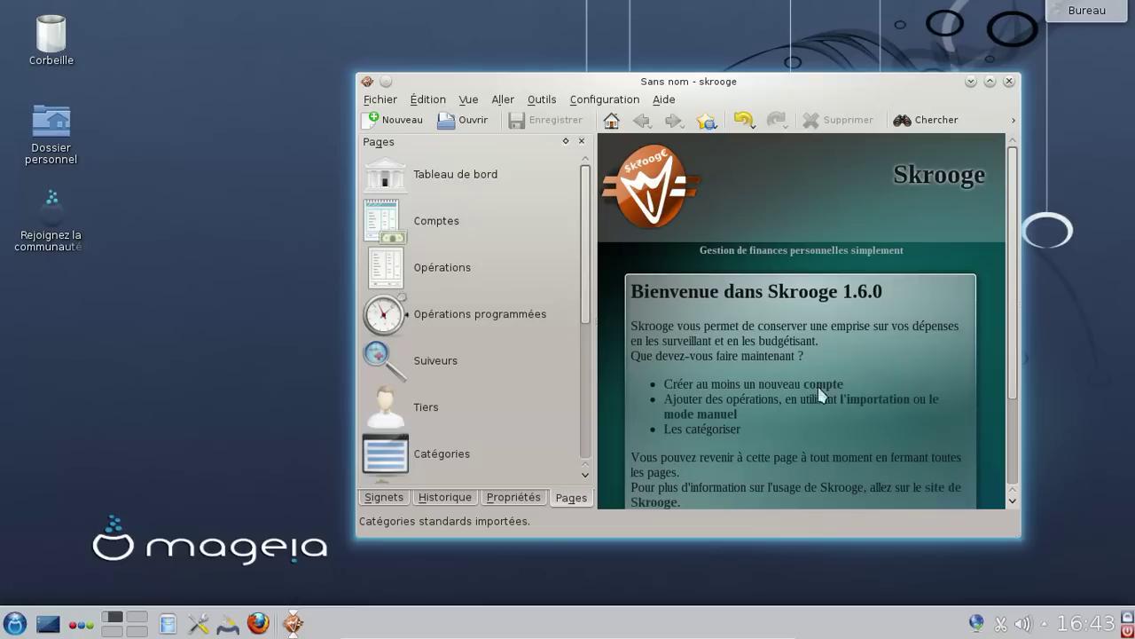
Check the Skrooge version information, then close the program
left_click(664, 99)
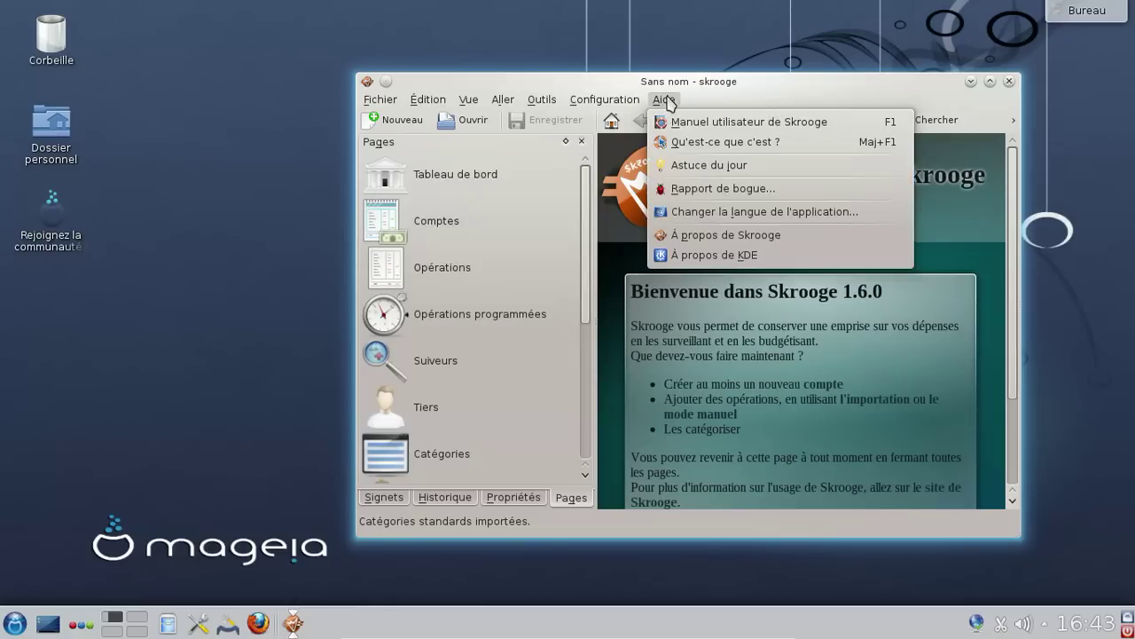
left_click(725, 235)
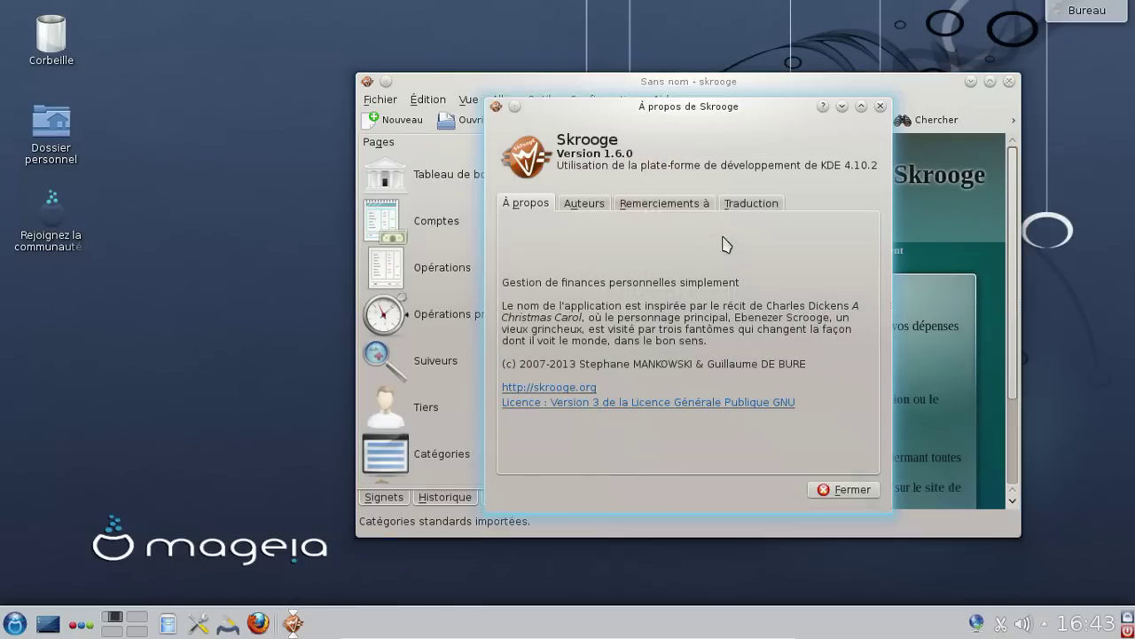
left_click(847, 491)
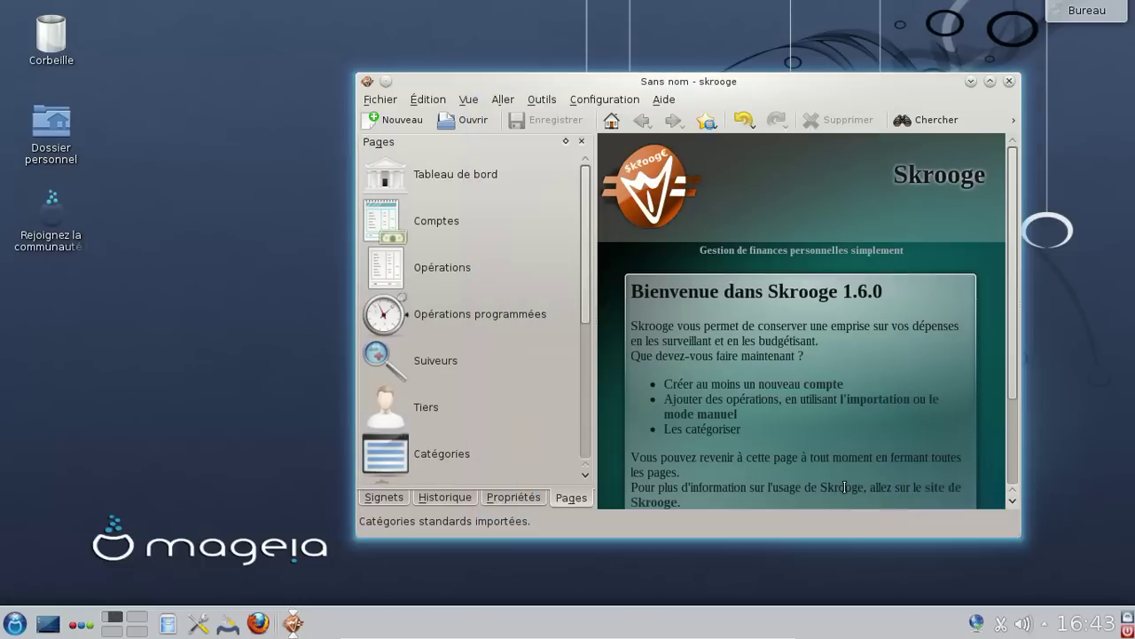
left_click(1008, 81)
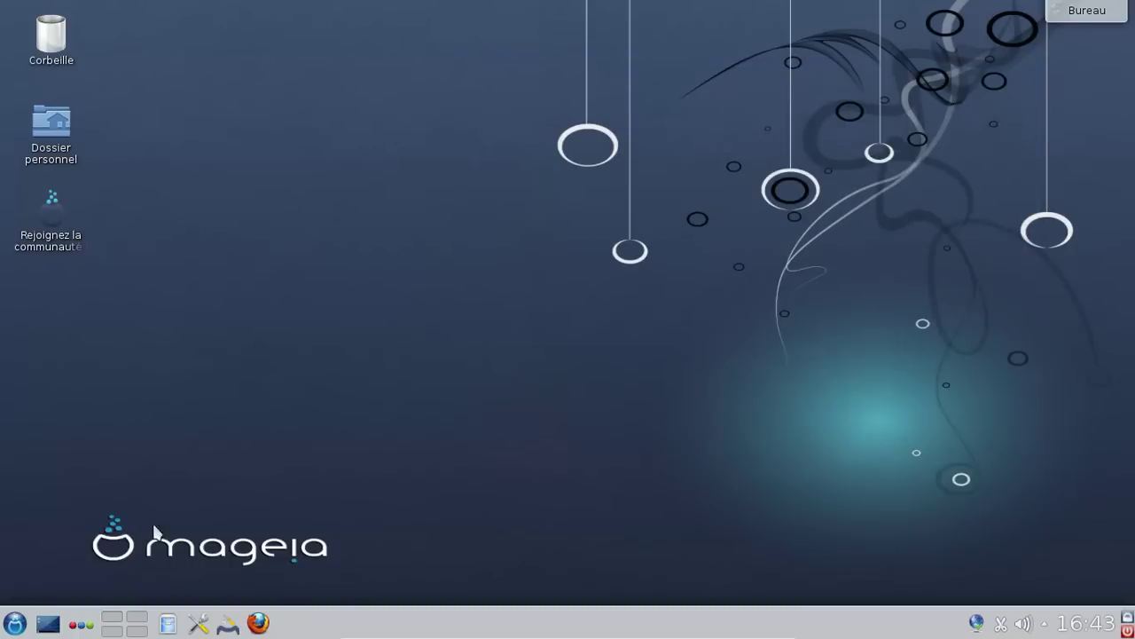
Launch Amarok from the sound and video applications and accept the system's Musique folder as the collection folder
left_click(16, 622)
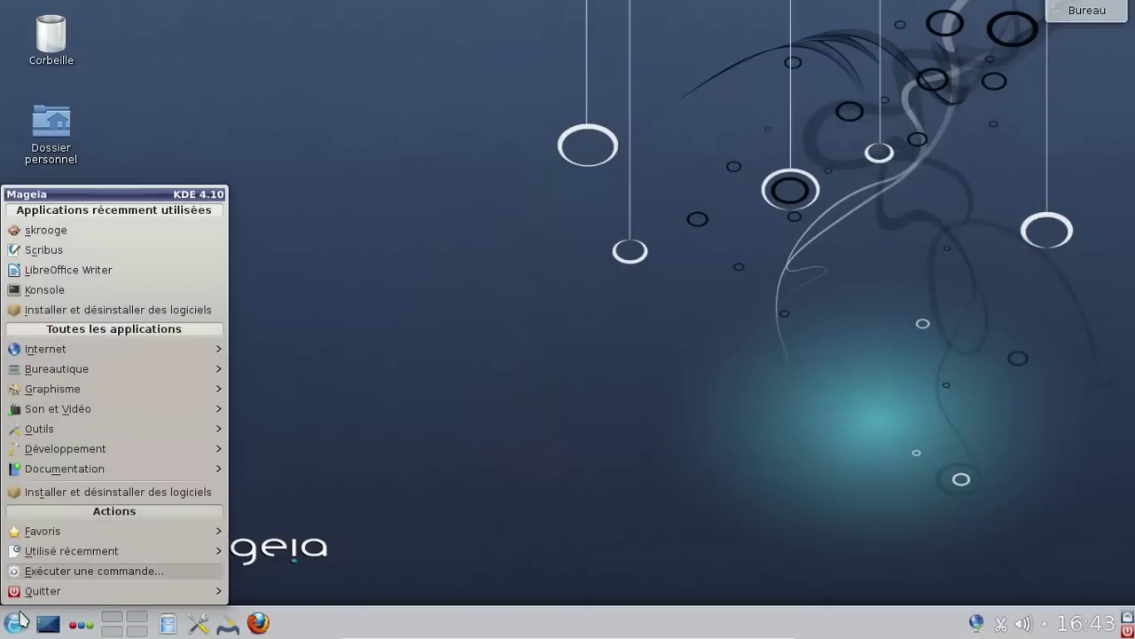
mouse_move(93, 412)
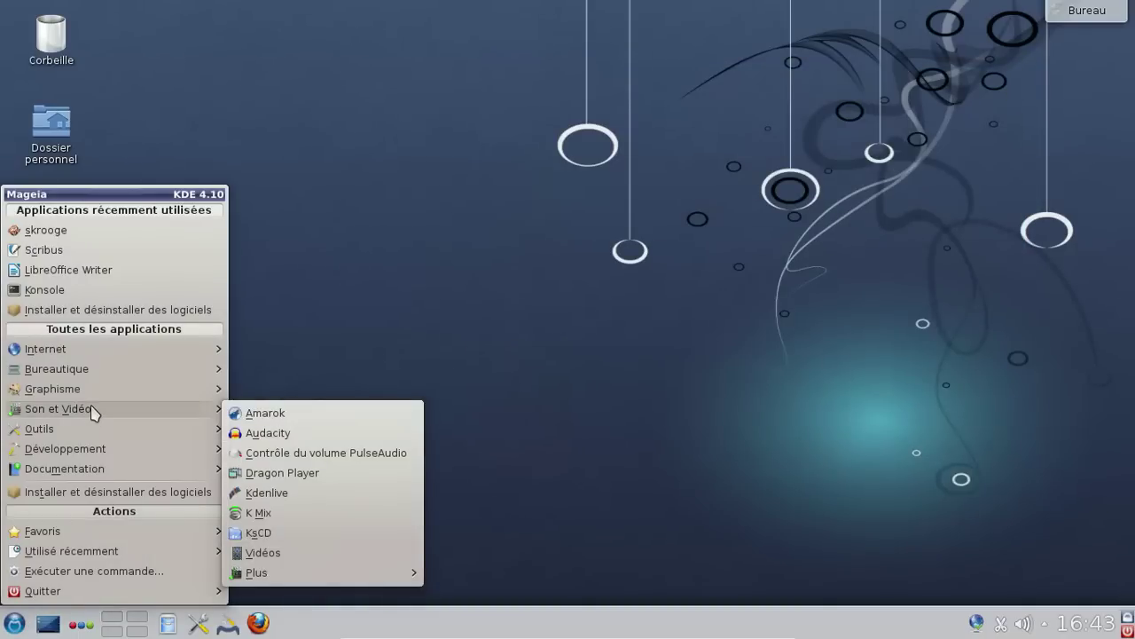
left_click(306, 432)
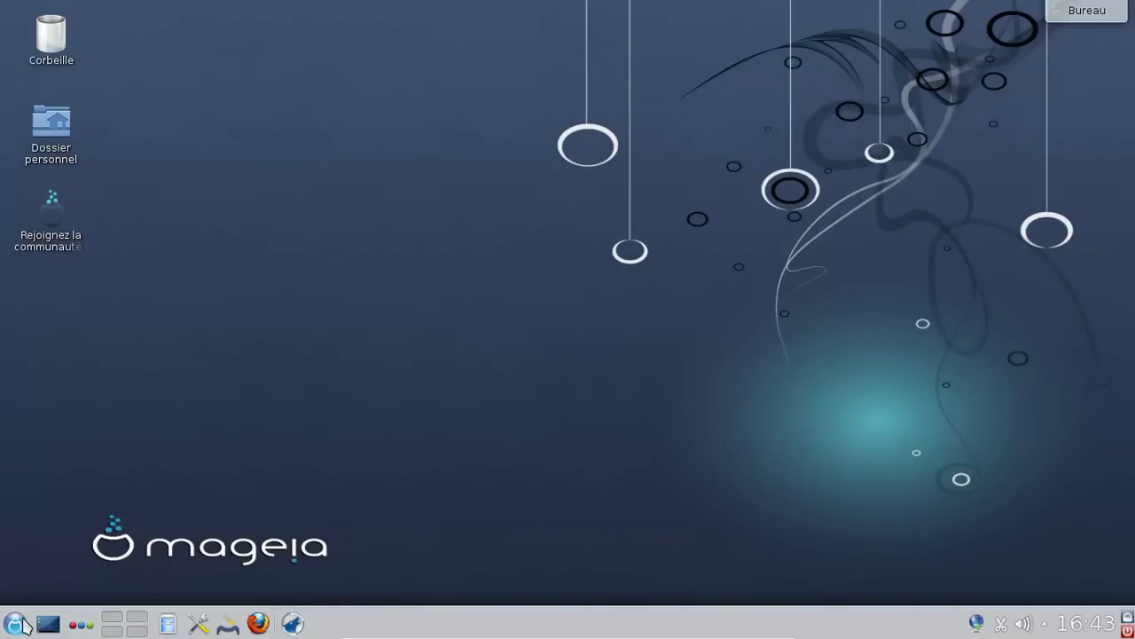
left_click(15, 621)
mouse_move(71, 476)
mouse_move(77, 415)
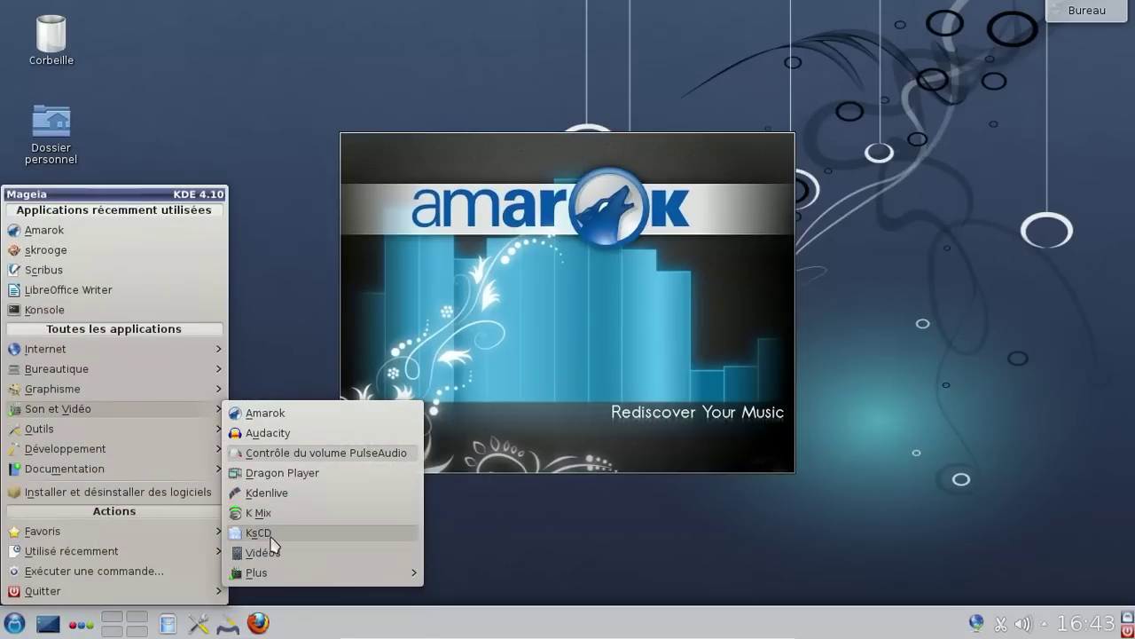
mouse_move(269, 577)
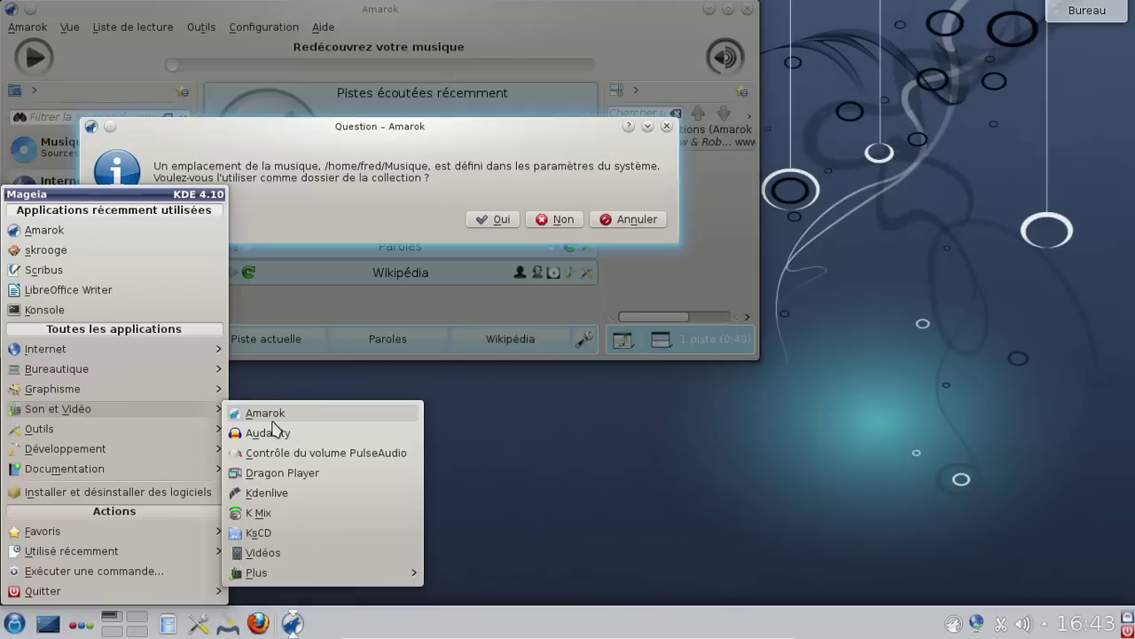
left_click(501, 224)
left_click(501, 222)
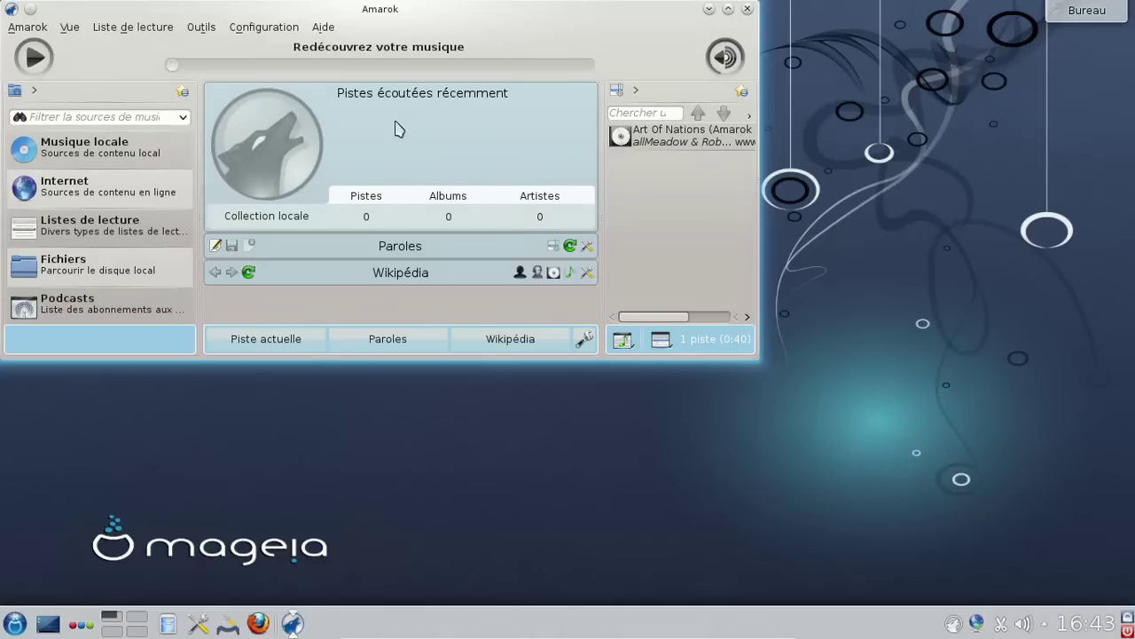
Check the Amarok version information, then close its main window and acknowledge the system tray notice
left_click(333, 32)
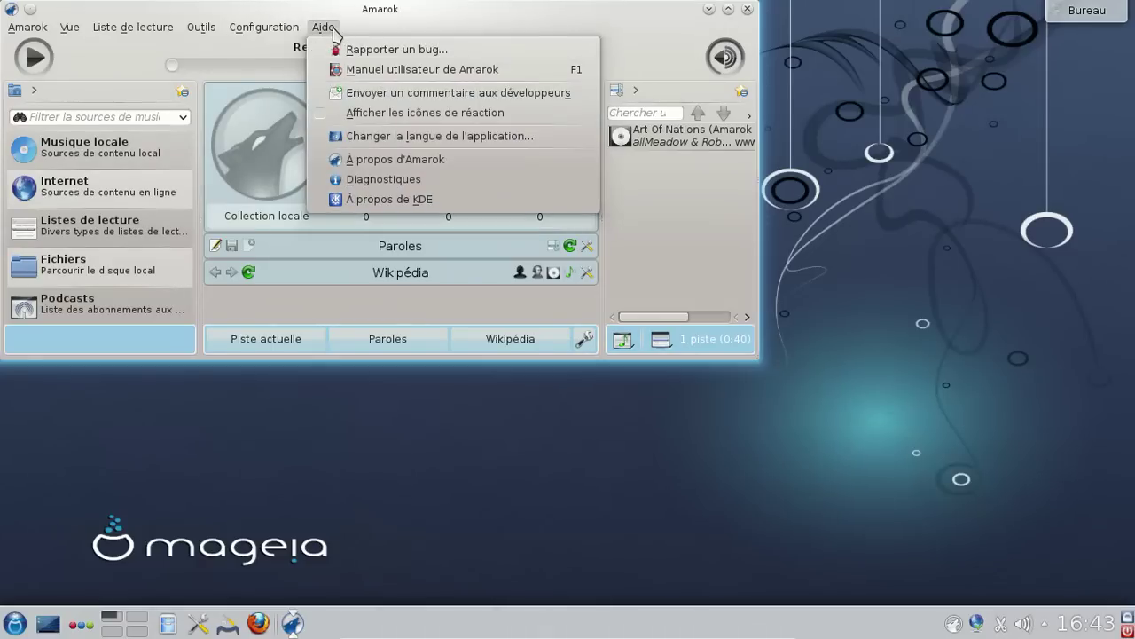
left_click(372, 167)
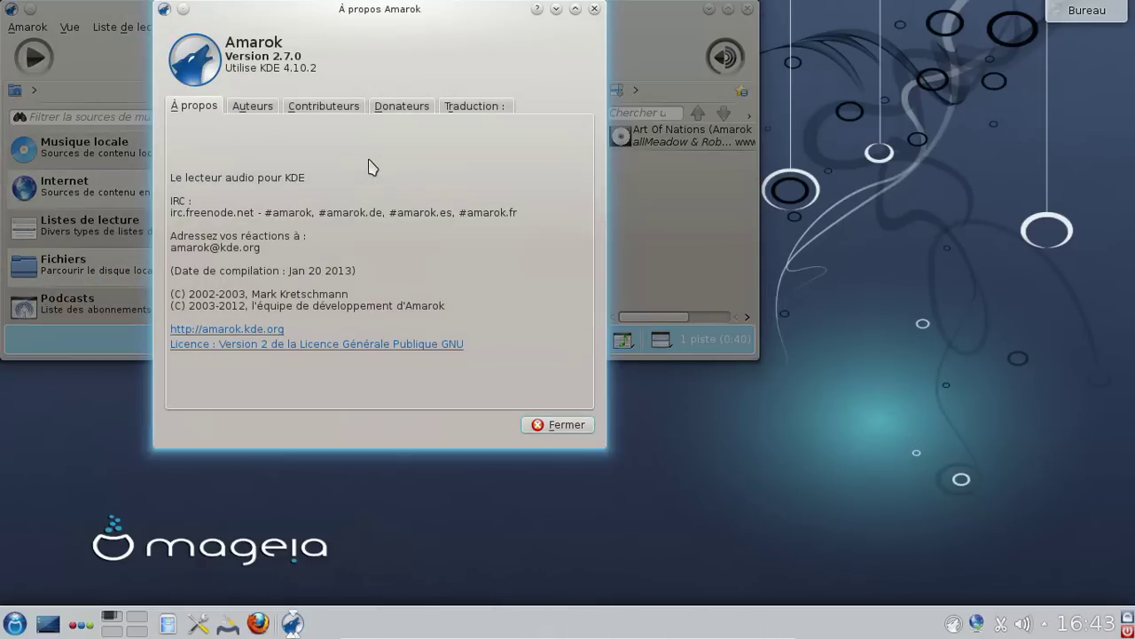
left_click(546, 425)
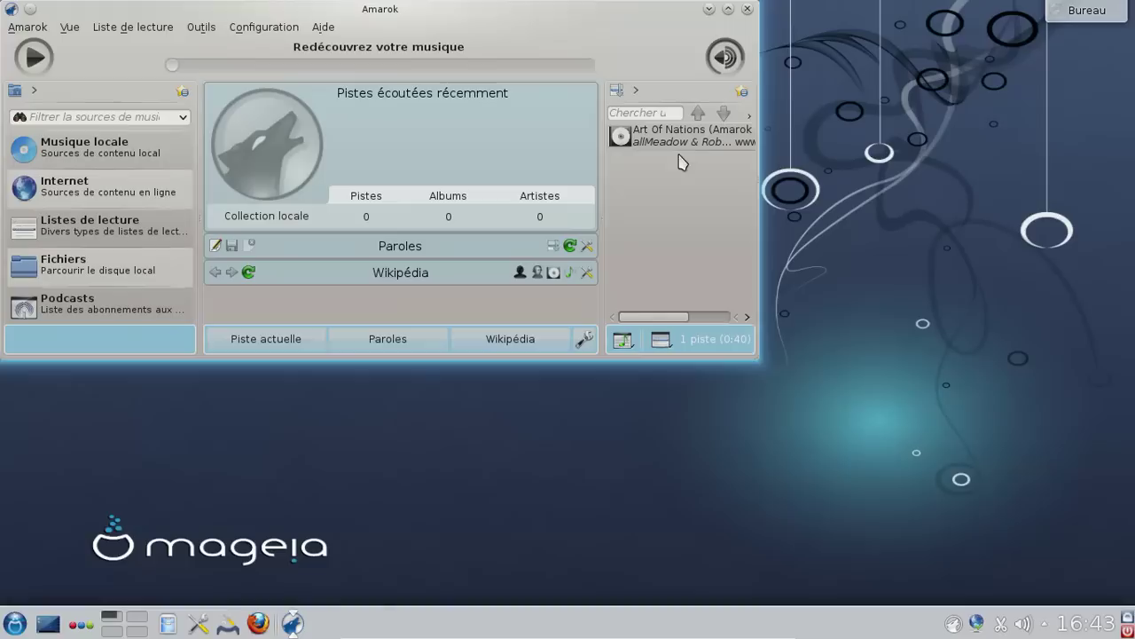
left_click(747, 9)
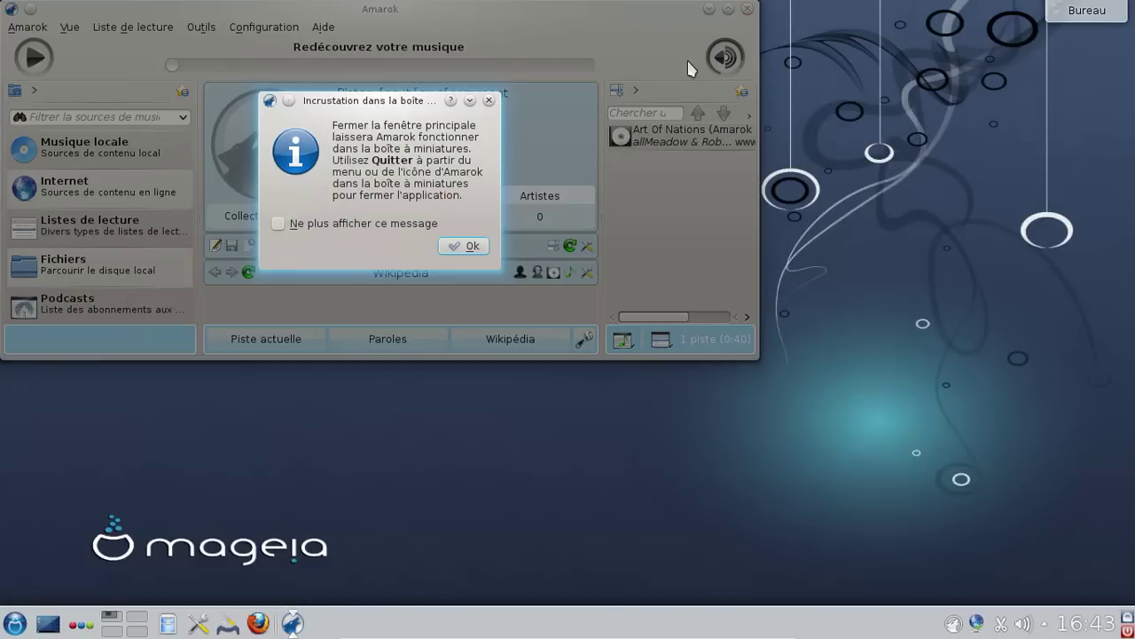
left_click(463, 247)
Launch Firefox from the Internet applications and move its window away from the edge of the desktop
left_click(12, 624)
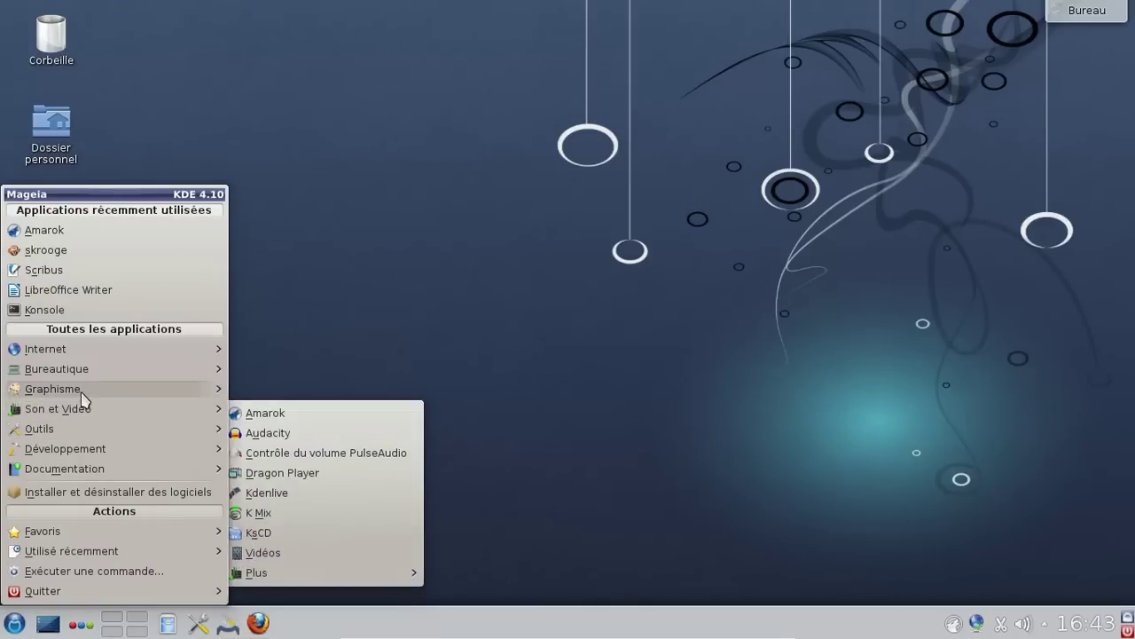
mouse_move(84, 397)
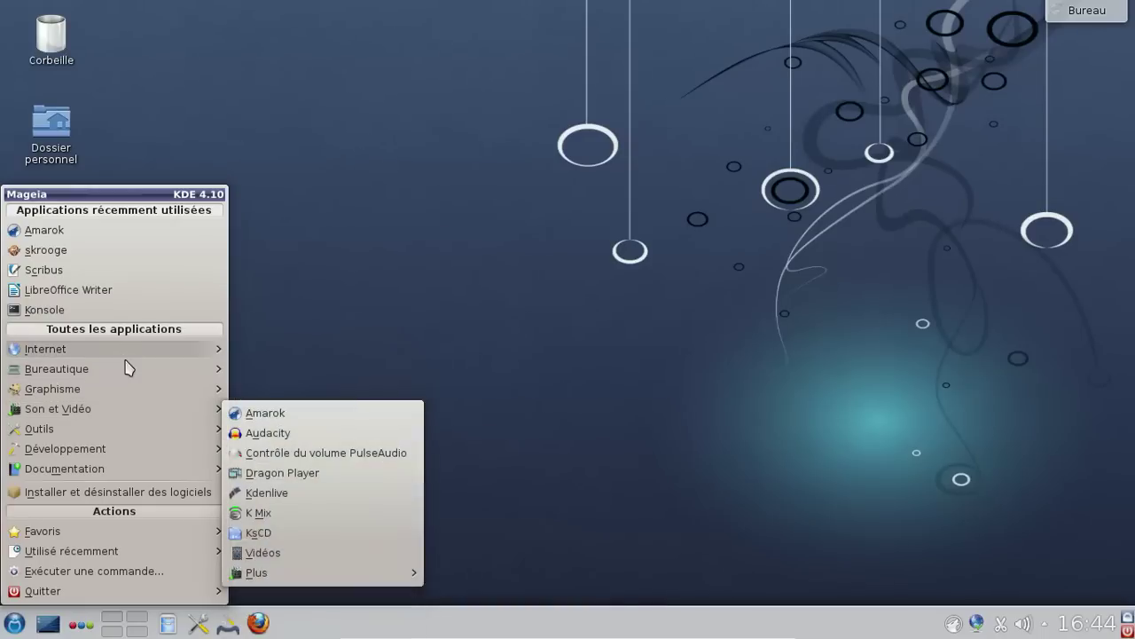
mouse_move(127, 355)
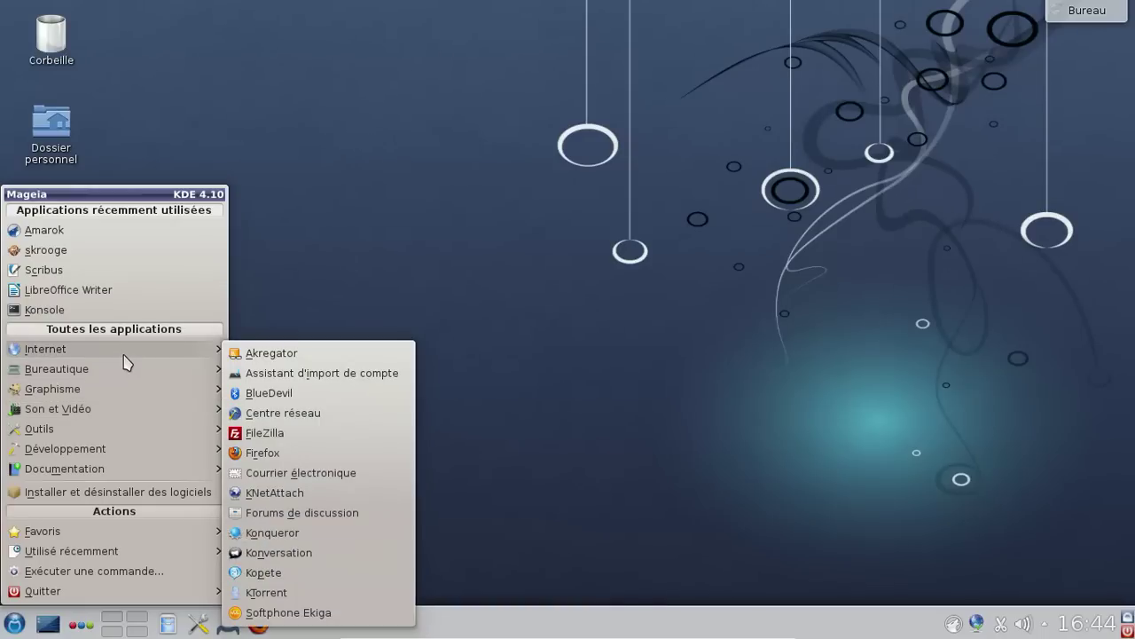
left_click(262, 452)
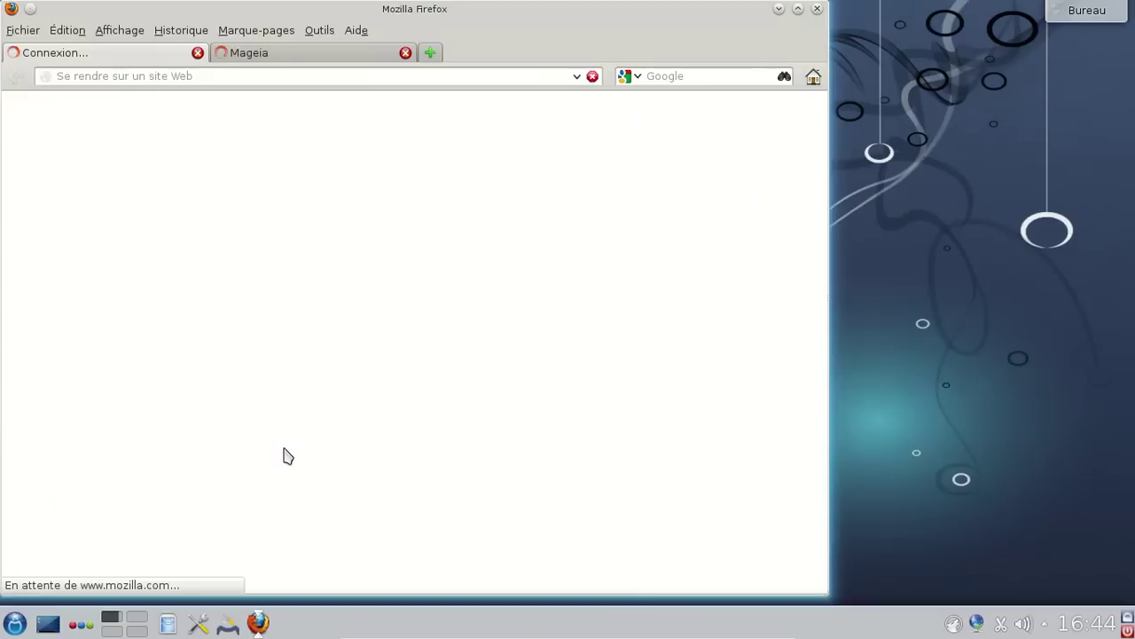
left_click_drag(393, 21, 487, 30)
Check the Firefox version information, then close the welcome page and the browser
left_click(447, 39)
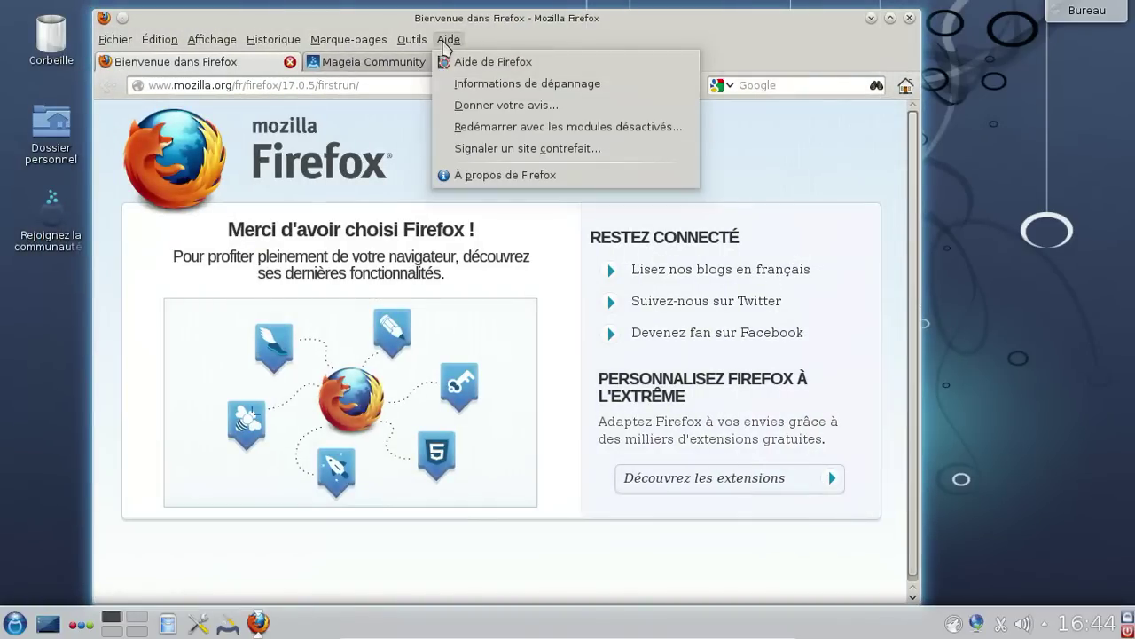
left_click(484, 175)
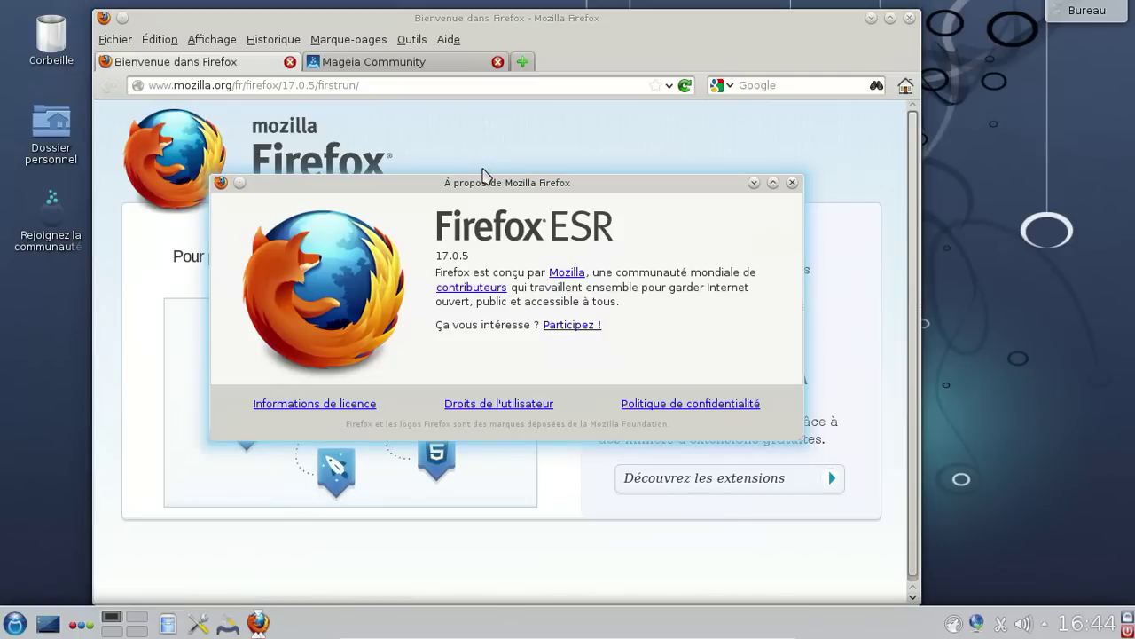
left_click(791, 183)
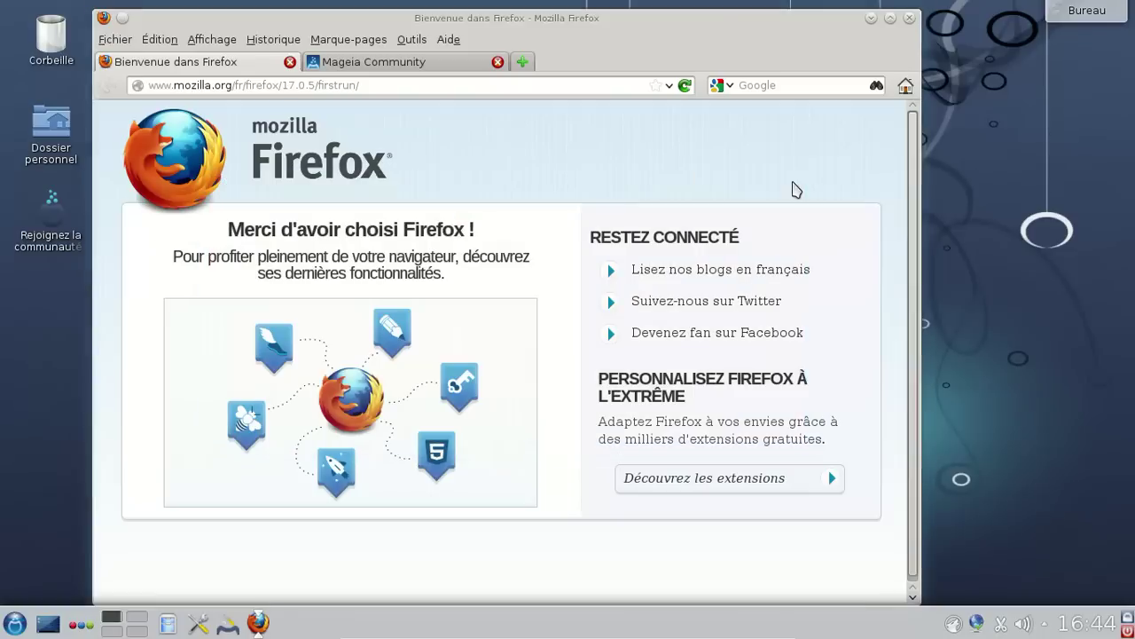
left_click(289, 62)
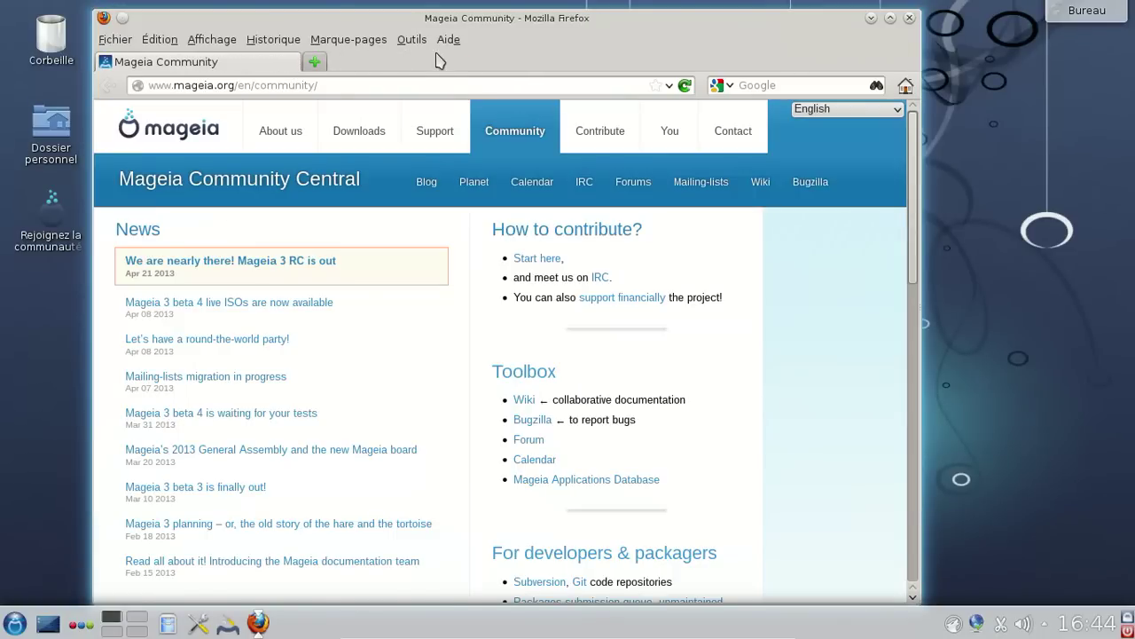
left_click(909, 18)
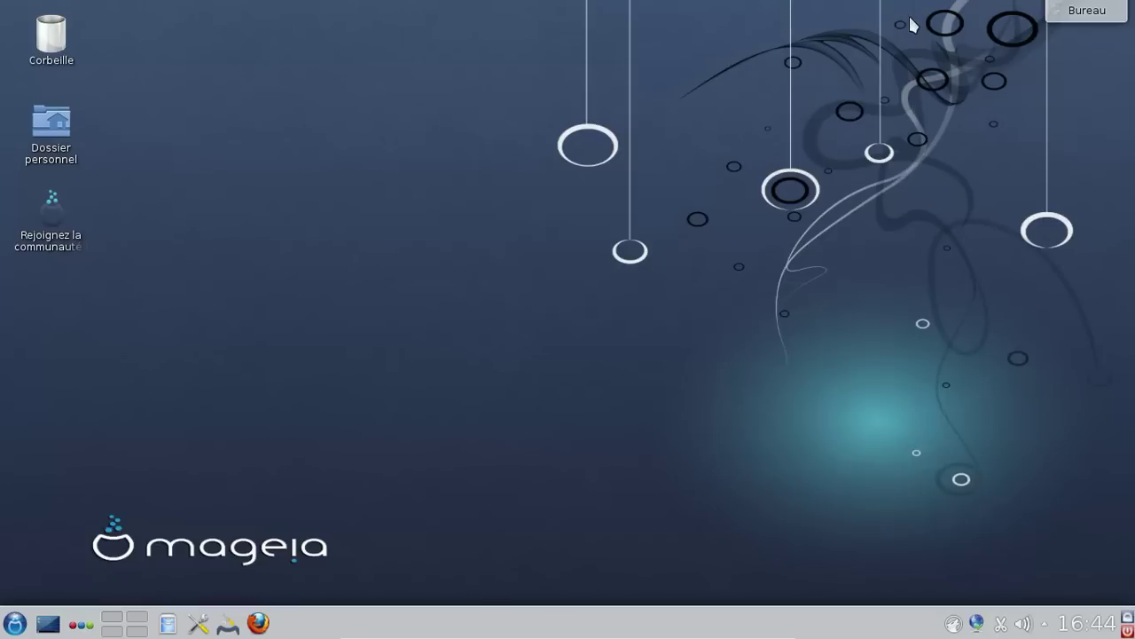
Launch the tool for installing and removing software, authenticating with the administrator password
left_click(15, 620)
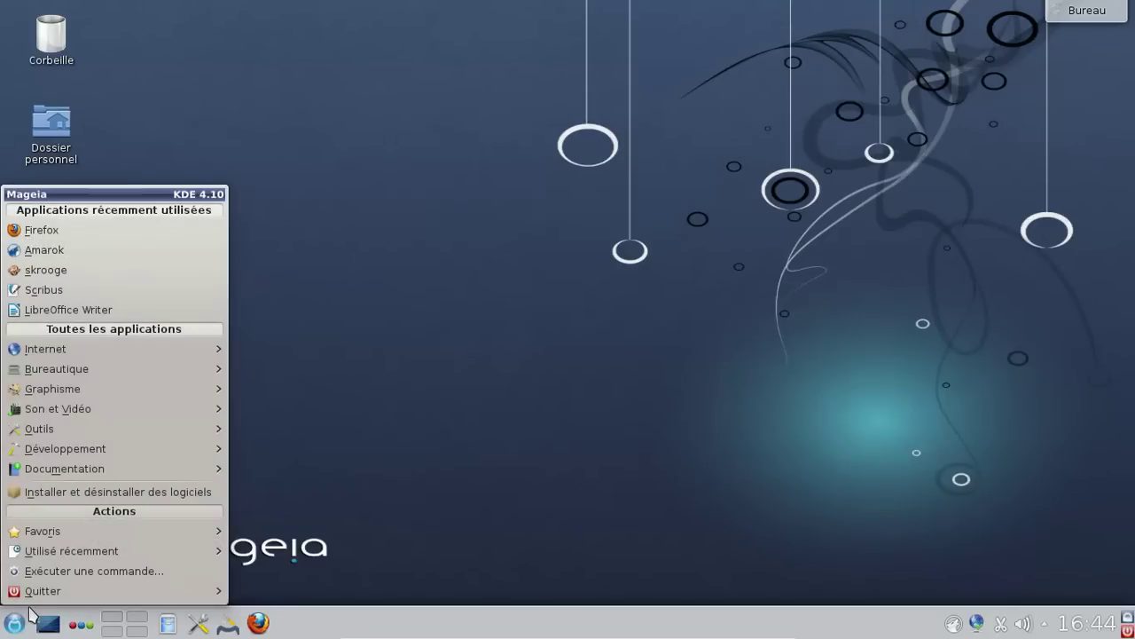
left_click(69, 493)
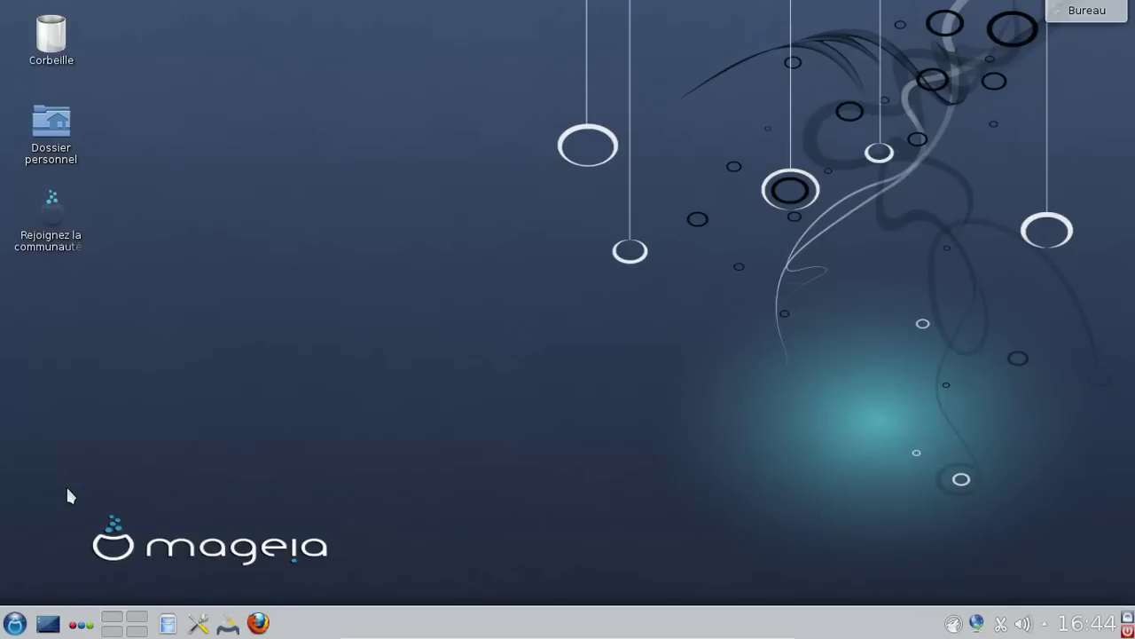
type("****")
key("Return")
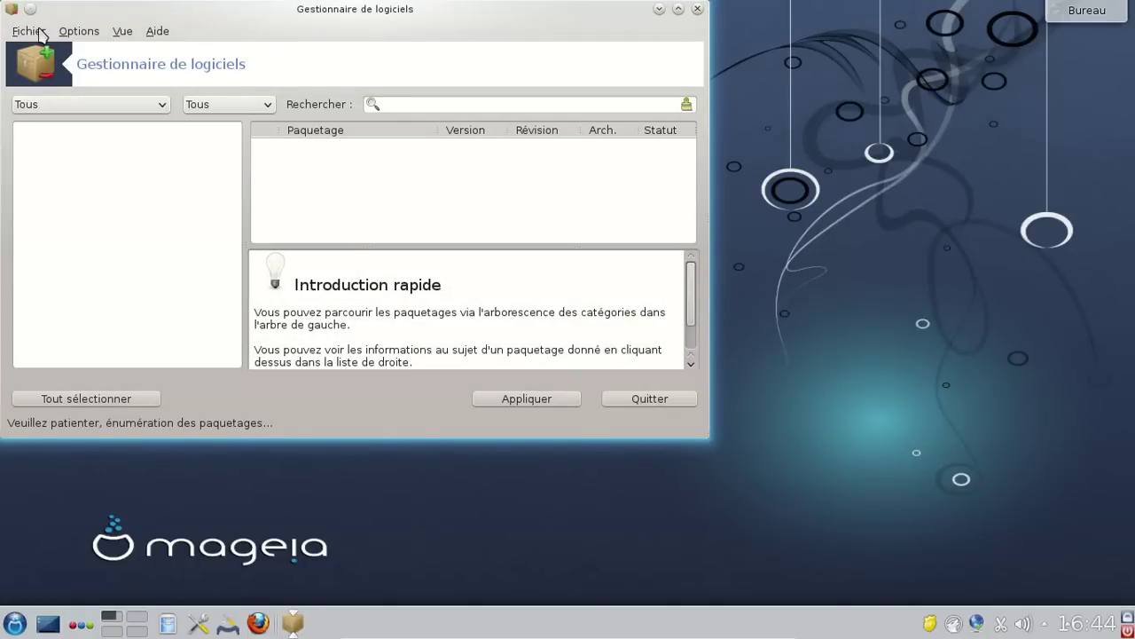
Review the software manager's options and the media offered for updating, cancel the media update, and close the manager
left_click(89, 36)
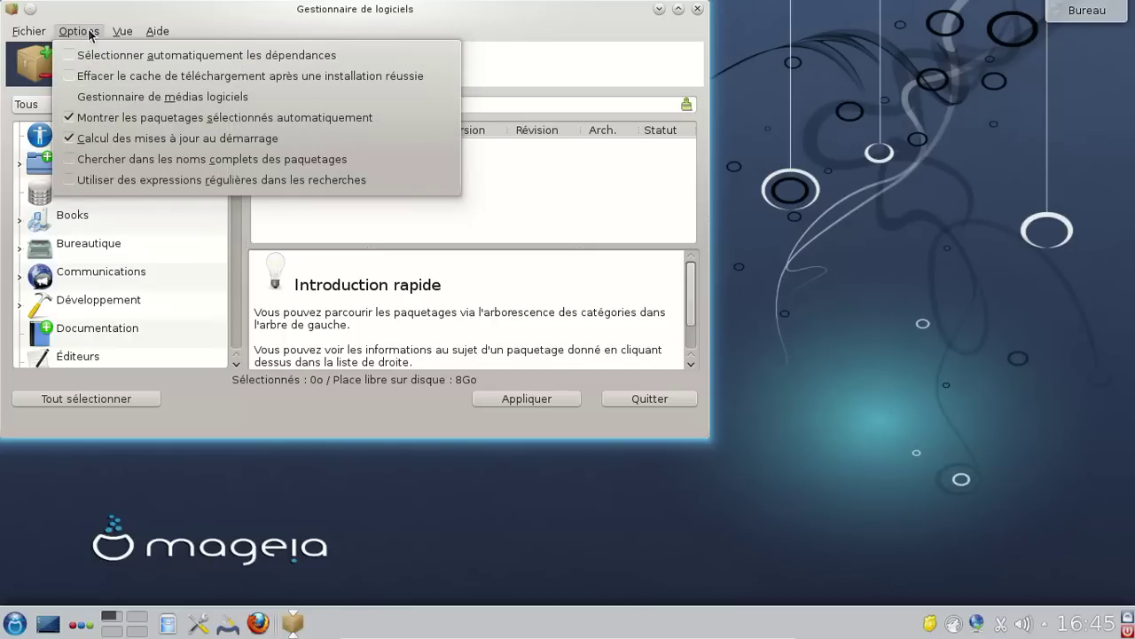
mouse_move(47, 36)
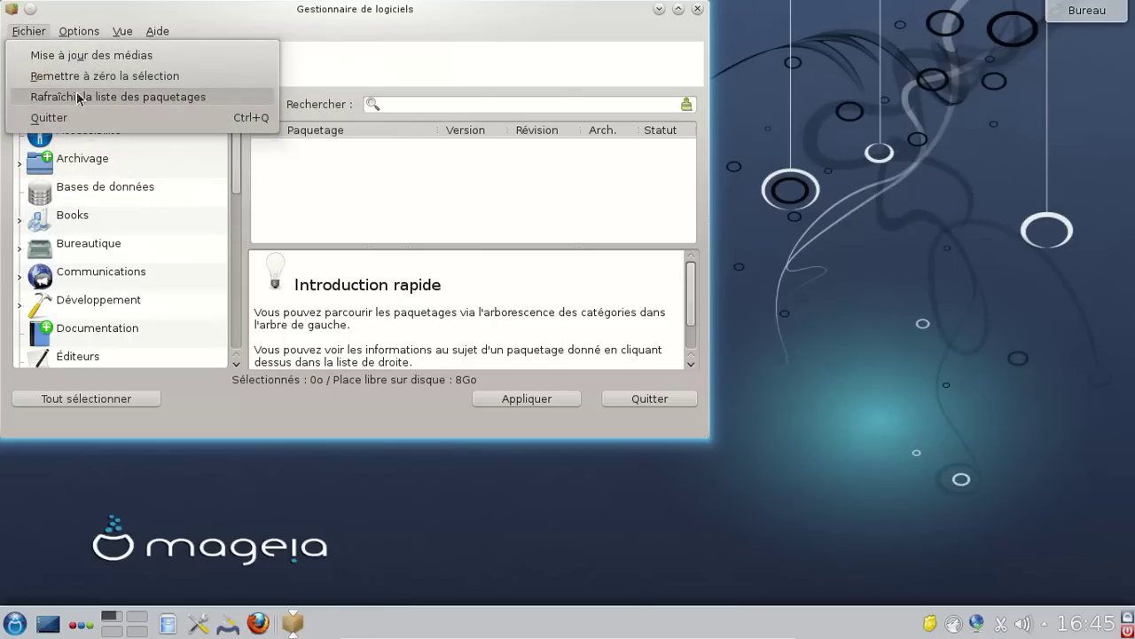
left_click(86, 56)
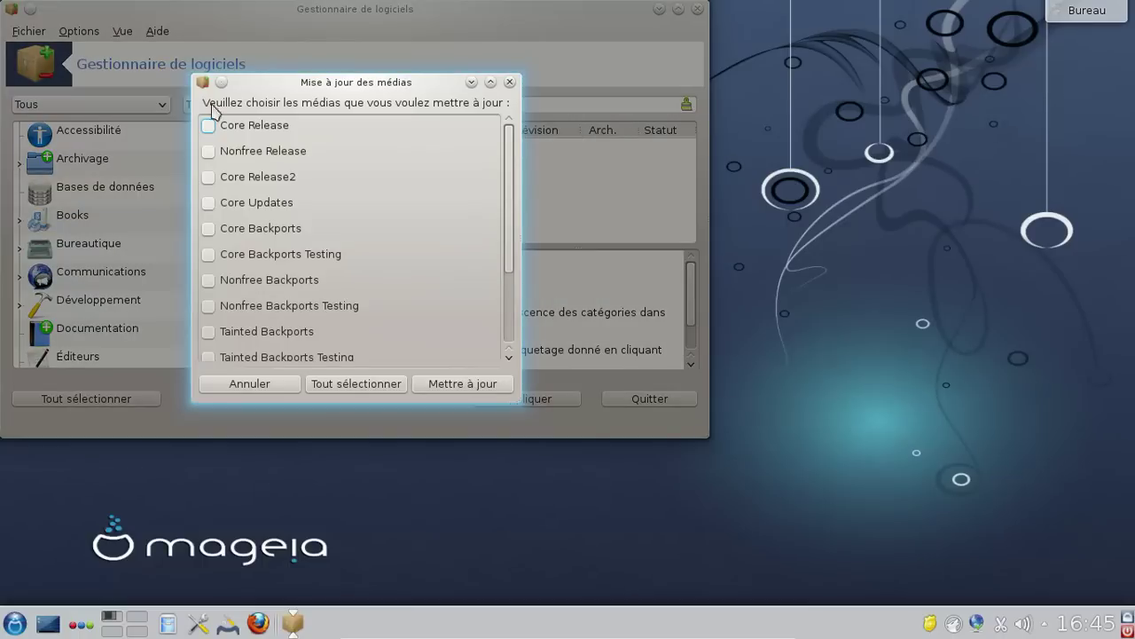
left_click(210, 127)
left_click(211, 151)
scroll(445, 238, "down", 2)
scroll(445, 238, "up", 3)
left_click(278, 386)
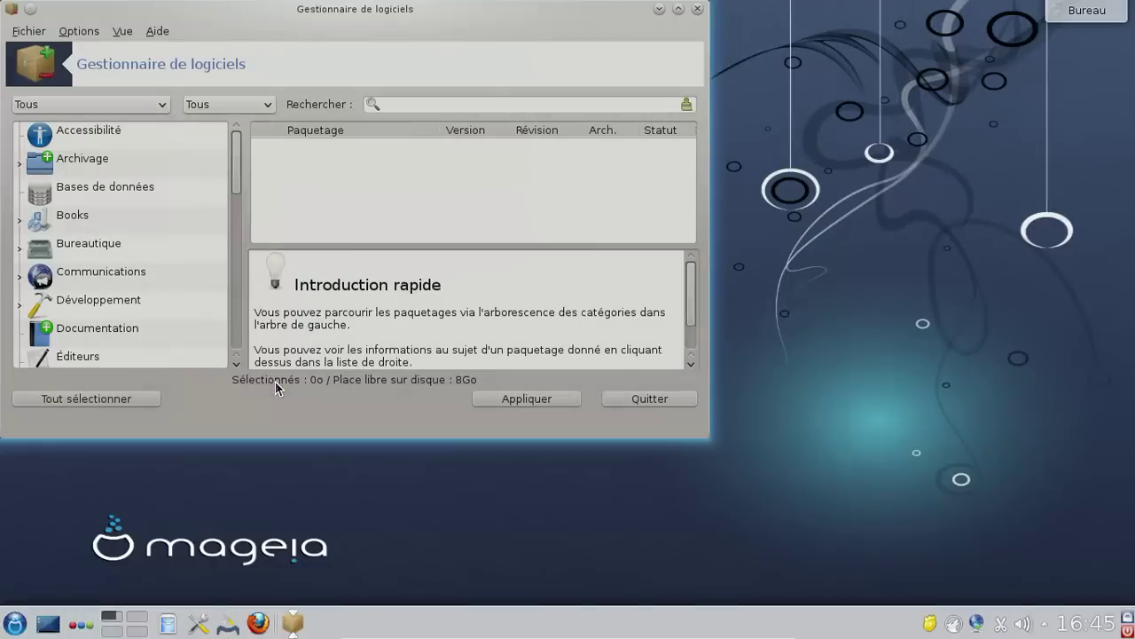
left_click(697, 9)
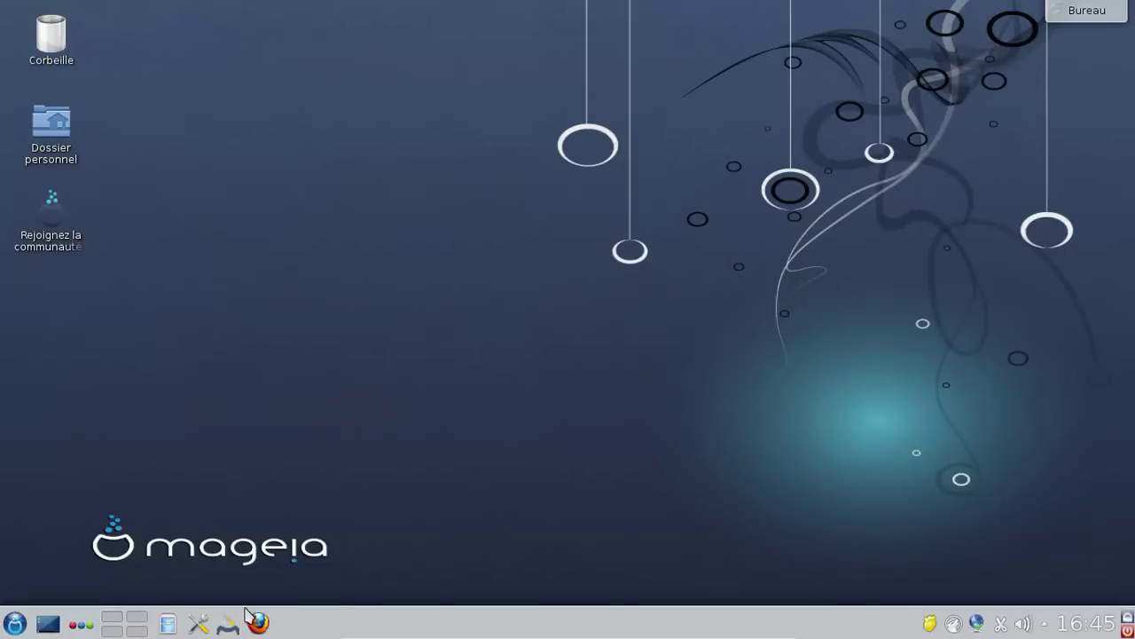
Open the Mageia Control Center and enable the Nonfree Updates medium in the software sources configuration
left_click(221, 630)
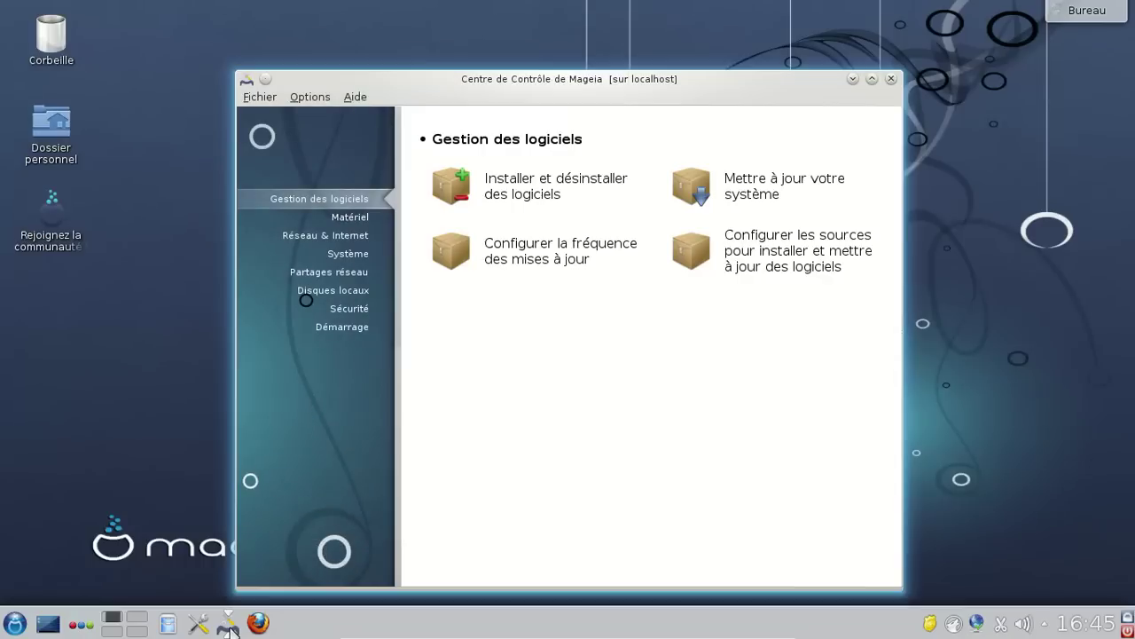
left_click(763, 241)
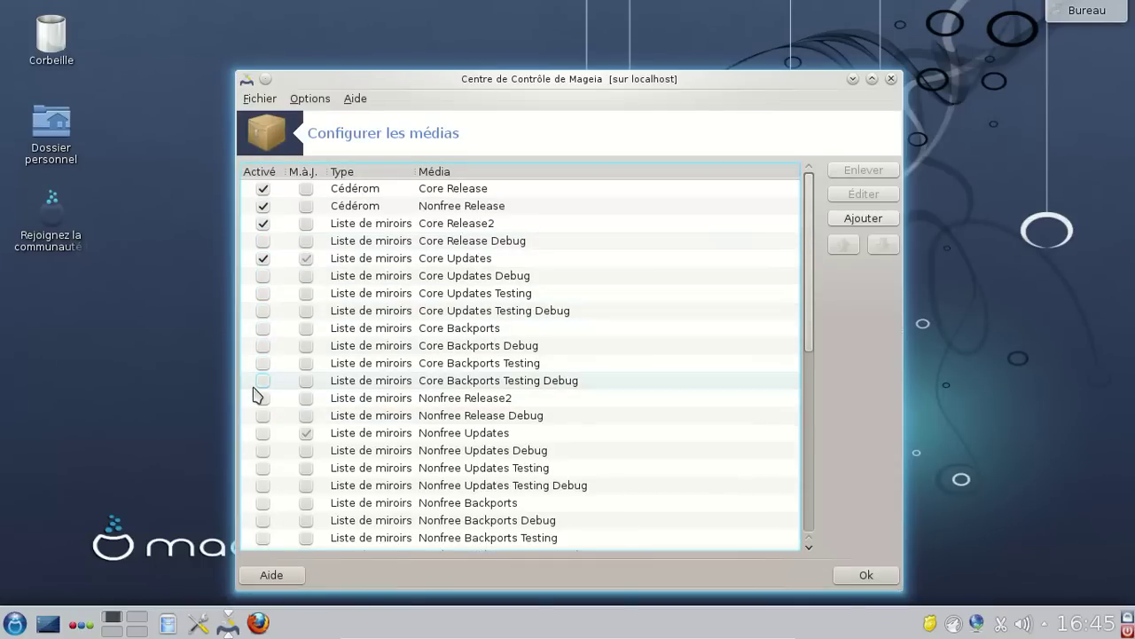
left_click(263, 434)
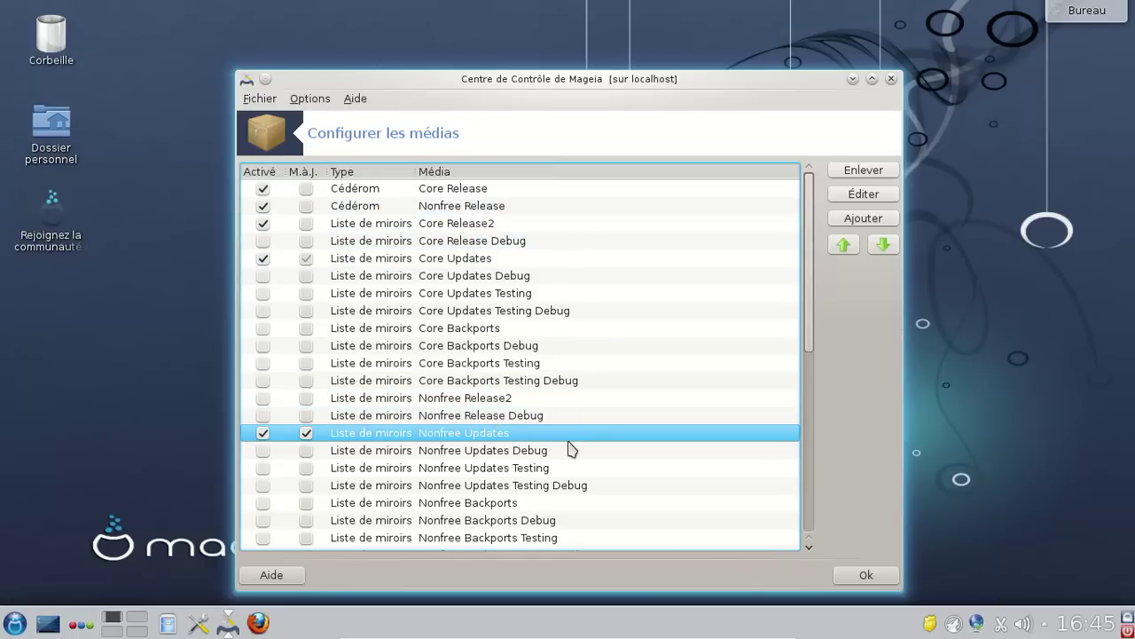
left_click_drag(811, 329, 799, 538)
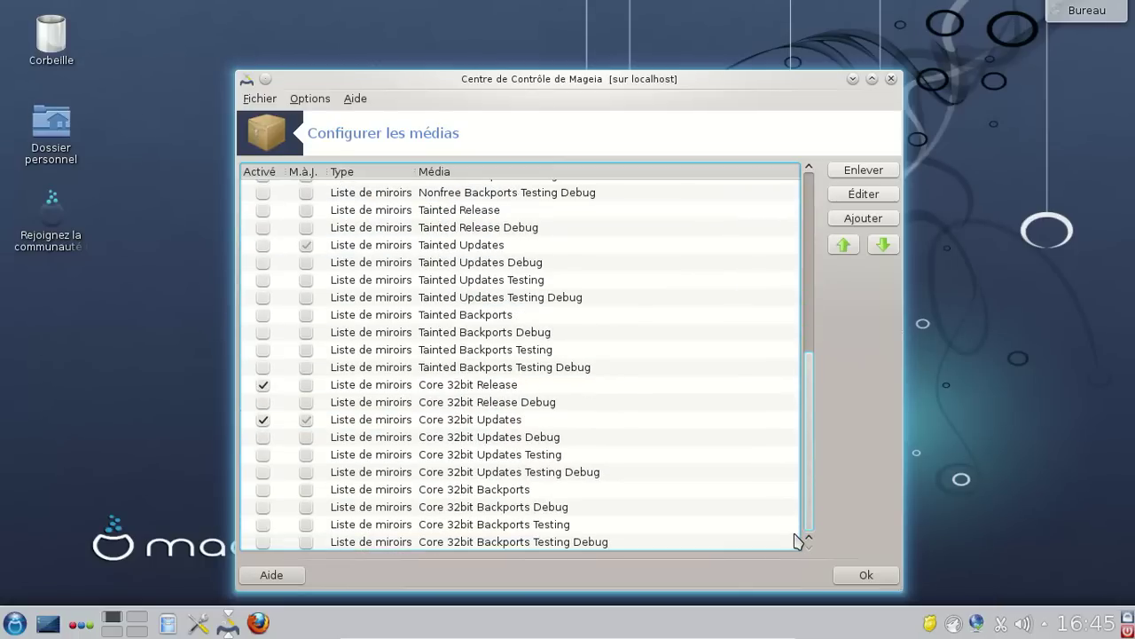
left_click(866, 575)
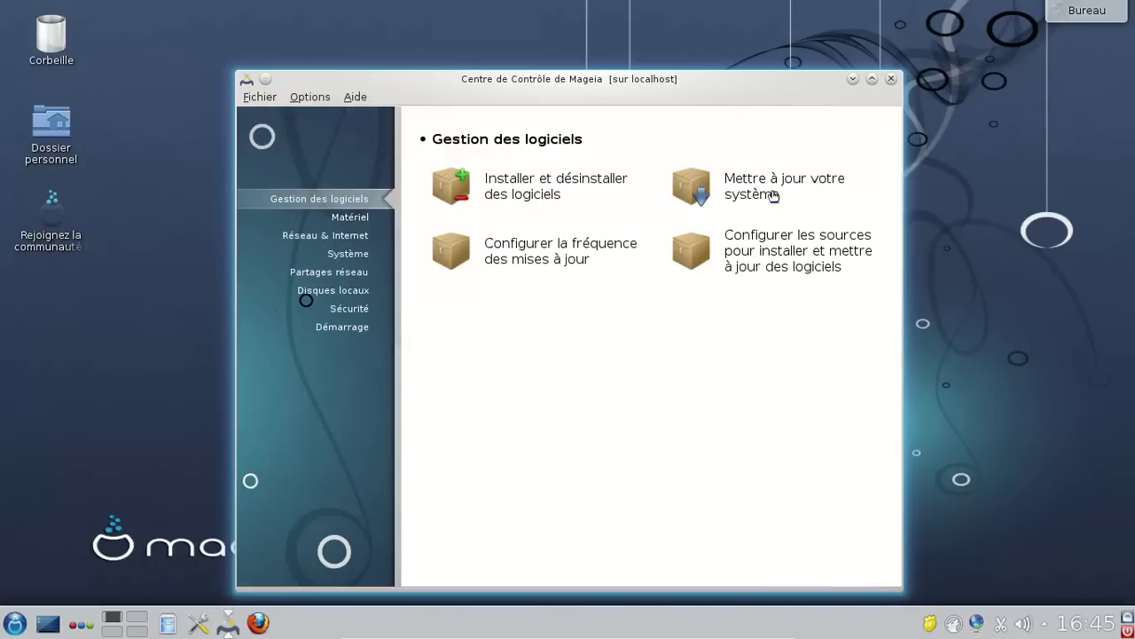
Check for system package updates, agreeing to contact the mirror, then leave the update list
left_click(756, 186)
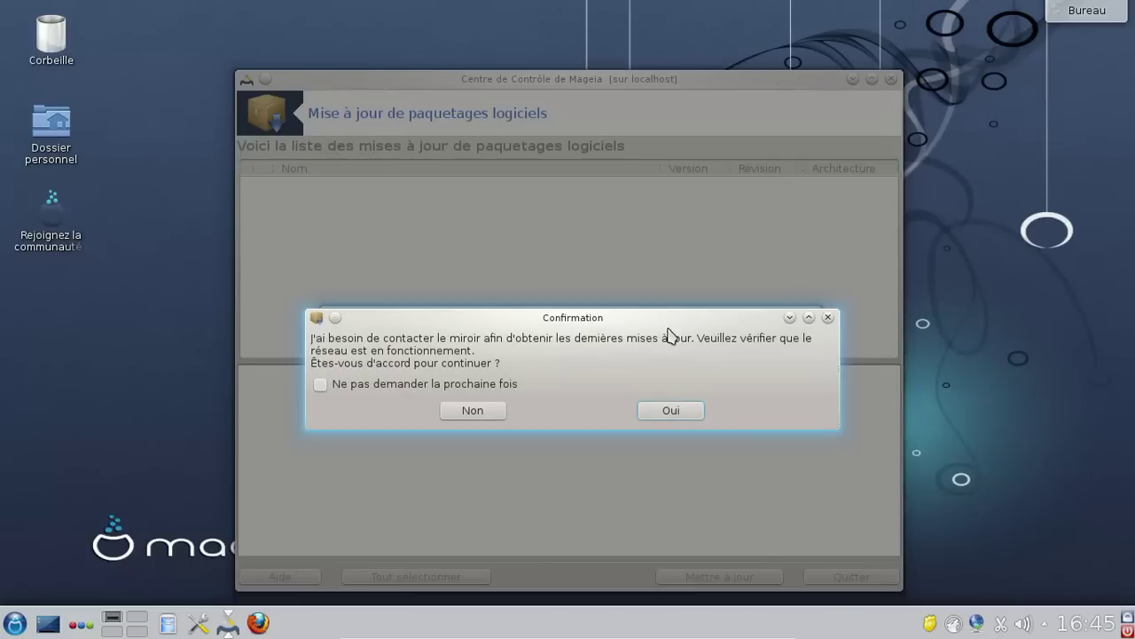
left_click(674, 411)
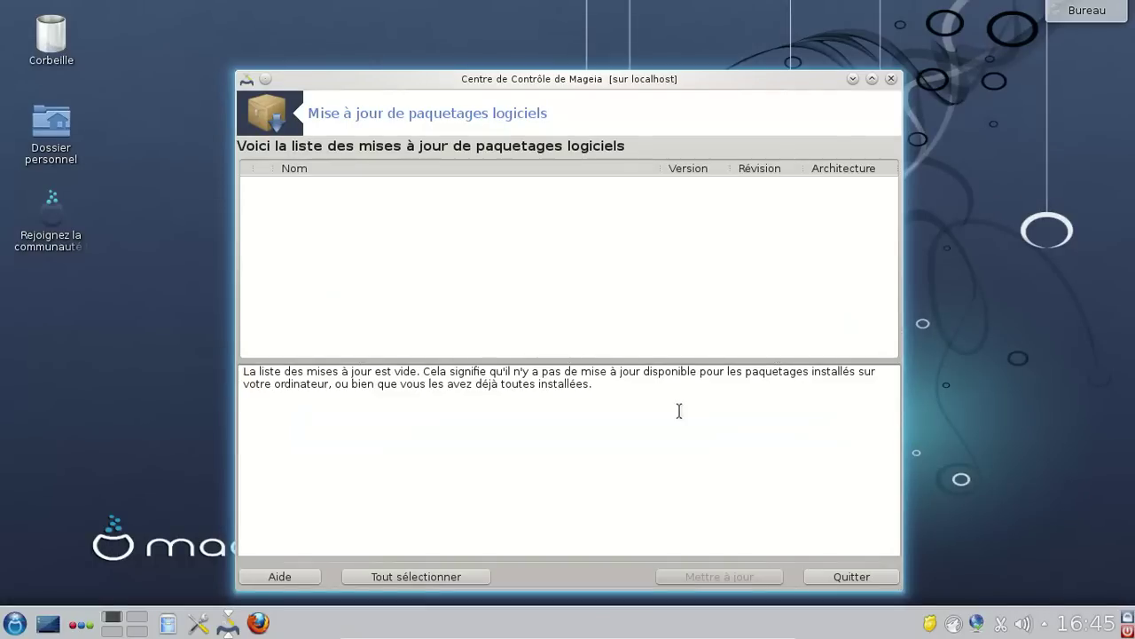
left_click(891, 79)
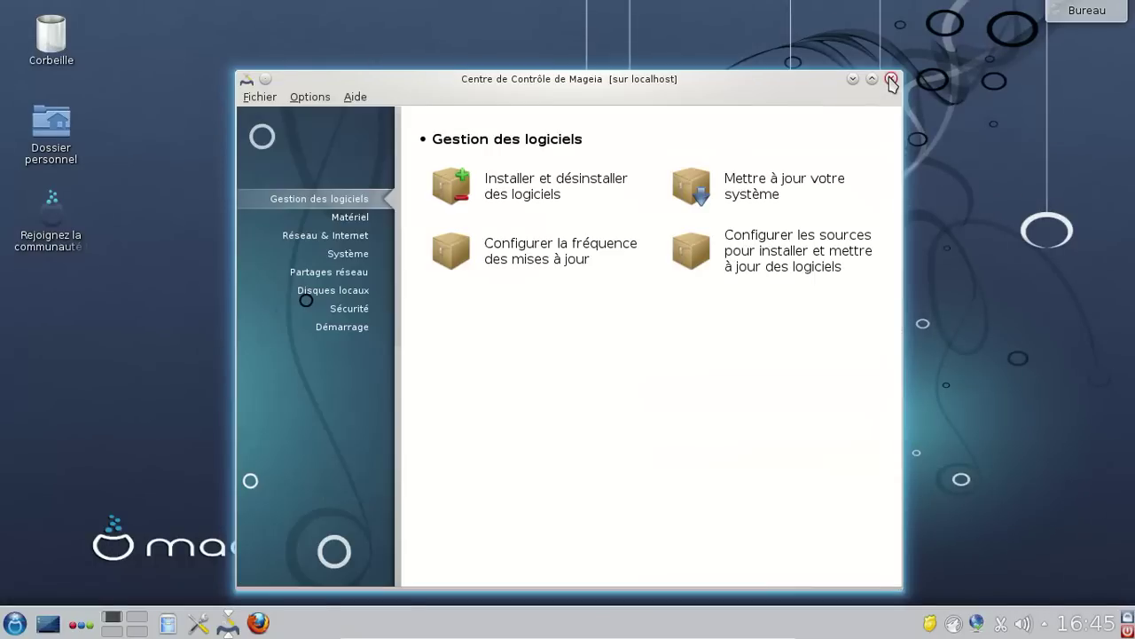
Open the control center's software manager, search the packages for flashplayer and flash, and look through the results
left_click(565, 177)
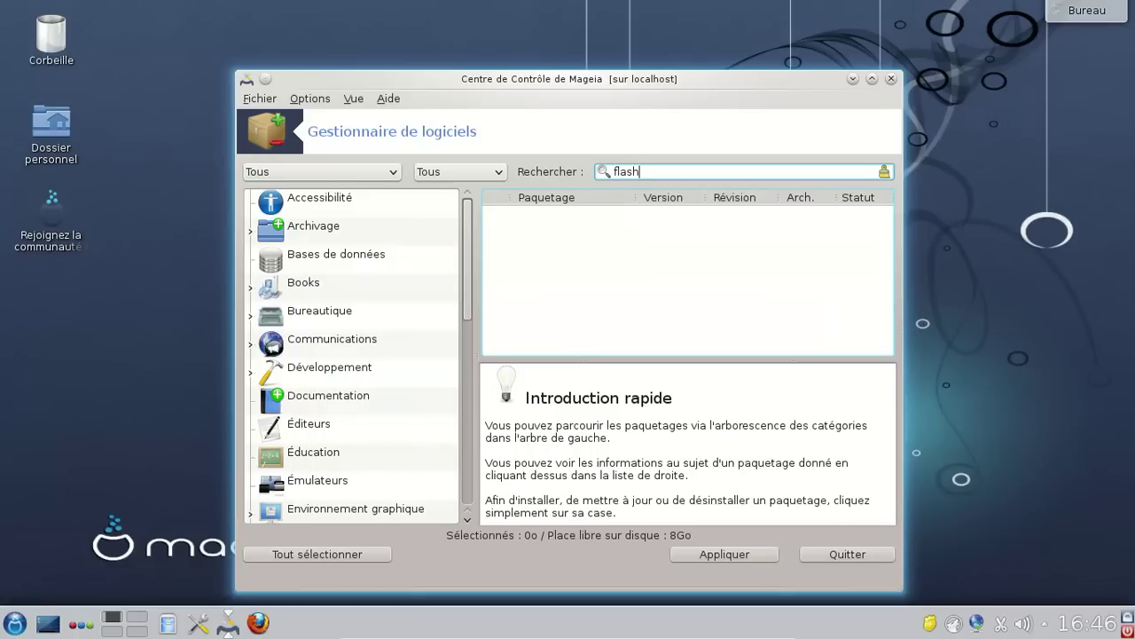
key("Return")
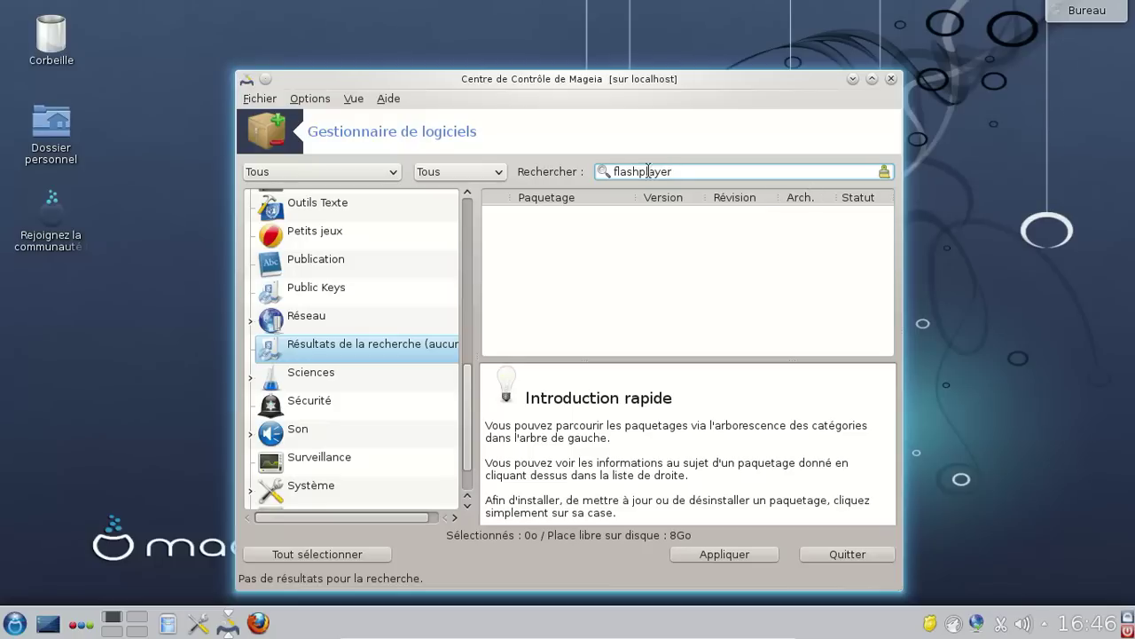
type("-")
key("Return")
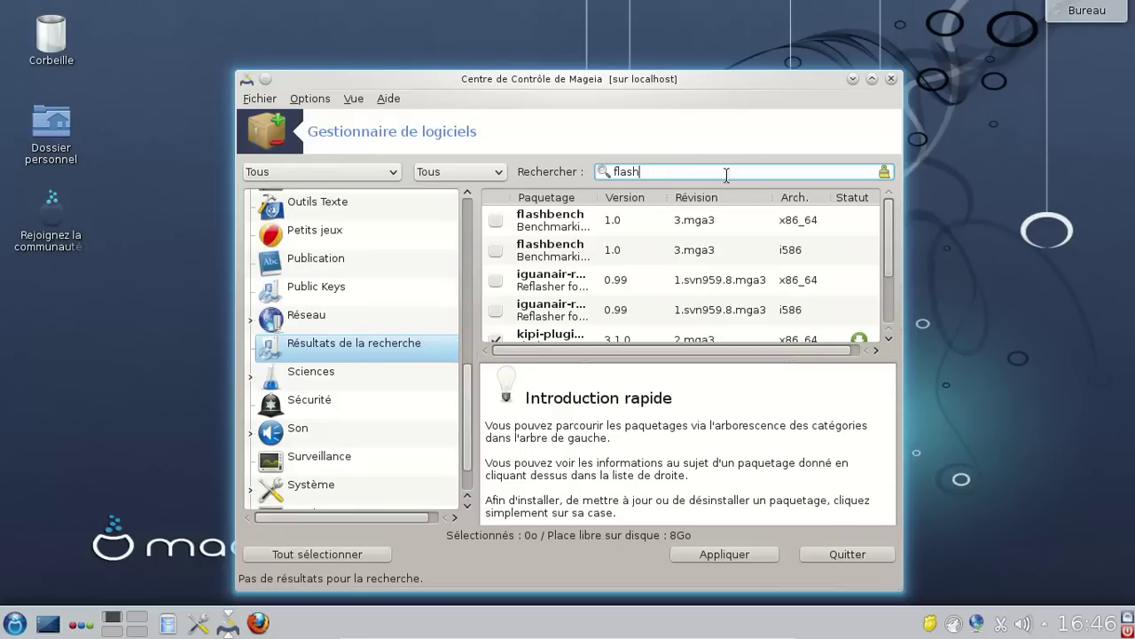
scroll(662, 229, "down", 2)
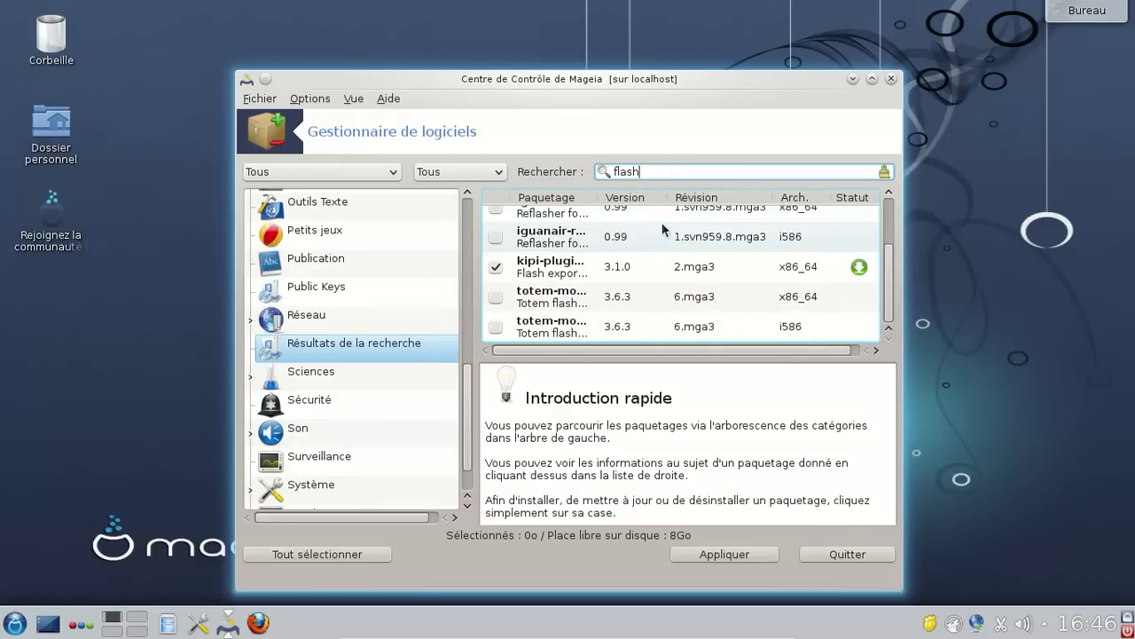
scroll(724, 303, "up", 2)
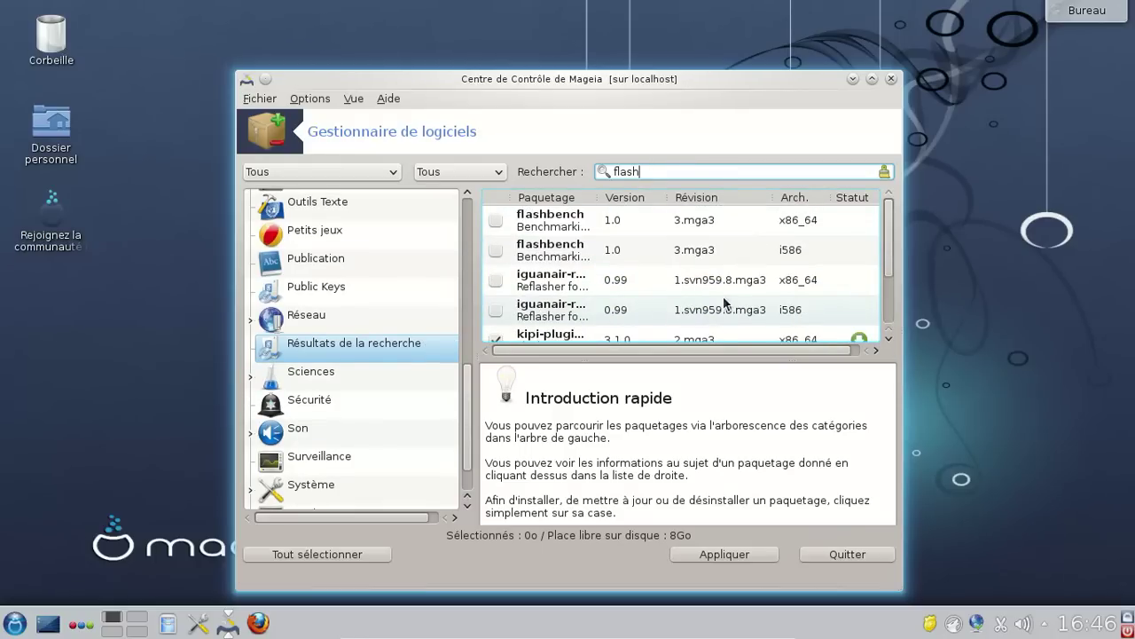
Search the packages for k3b and mark the x86_64 k3b package for installation, accepting its dependencies
key("BackSpace")
key("BackSpace")
key("BackSpace")
key("BackSpace")
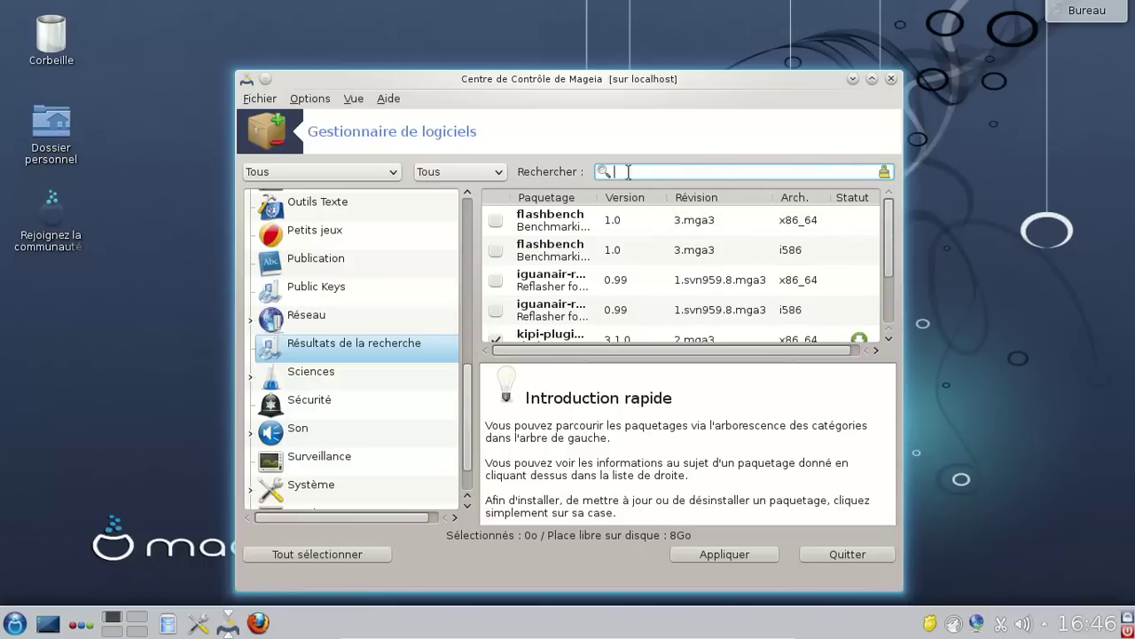
left_click(309, 99)
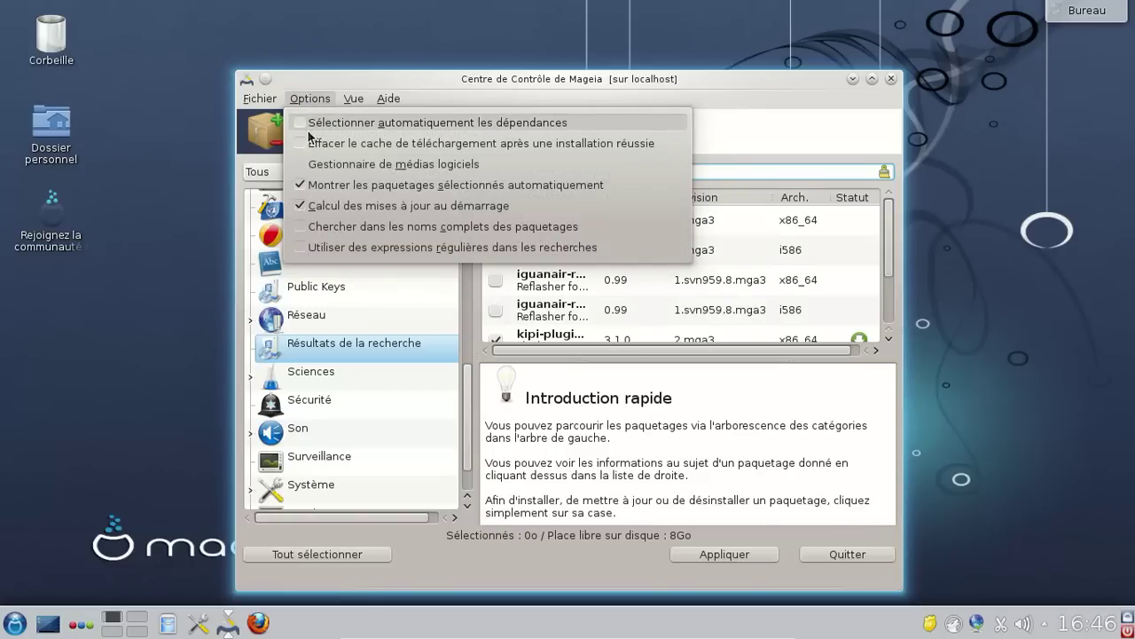
left_click(758, 106)
type("ki")
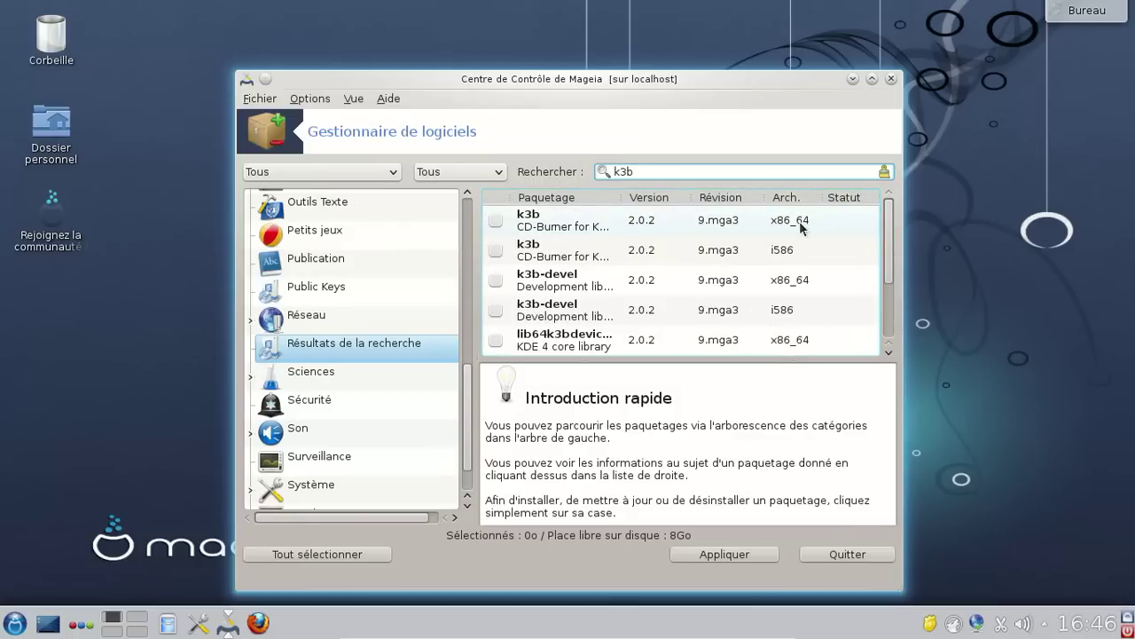
left_click(494, 221)
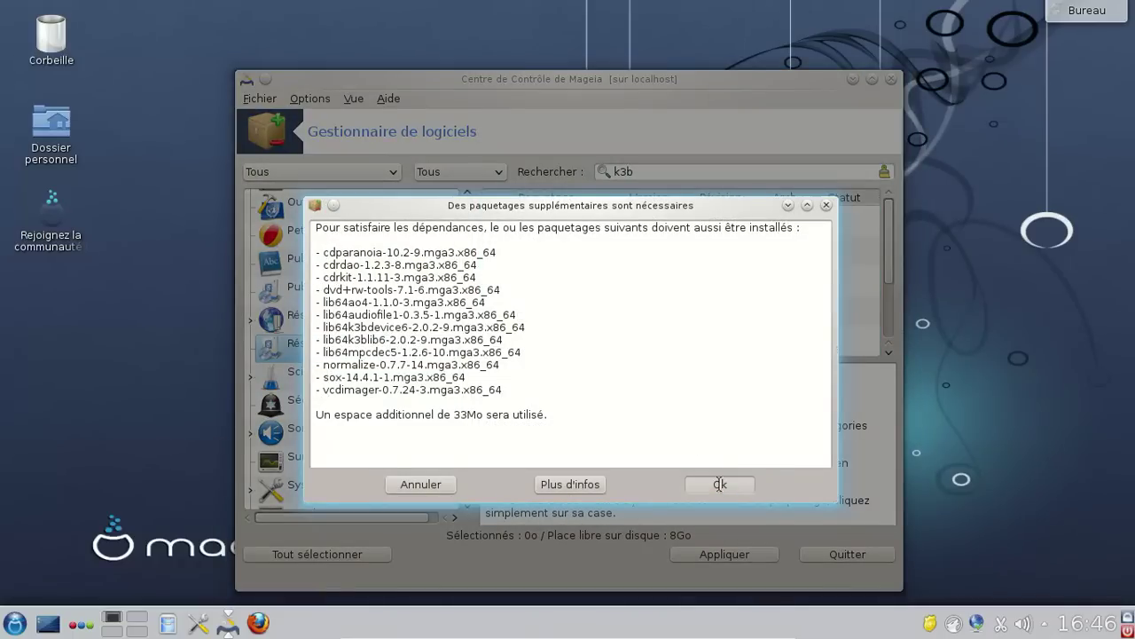
left_click(719, 484)
Search the packages for vlc and mark the x86_64 vlc package for installation, accepting its additional dependencies
double_click(621, 168)
type("vlc")
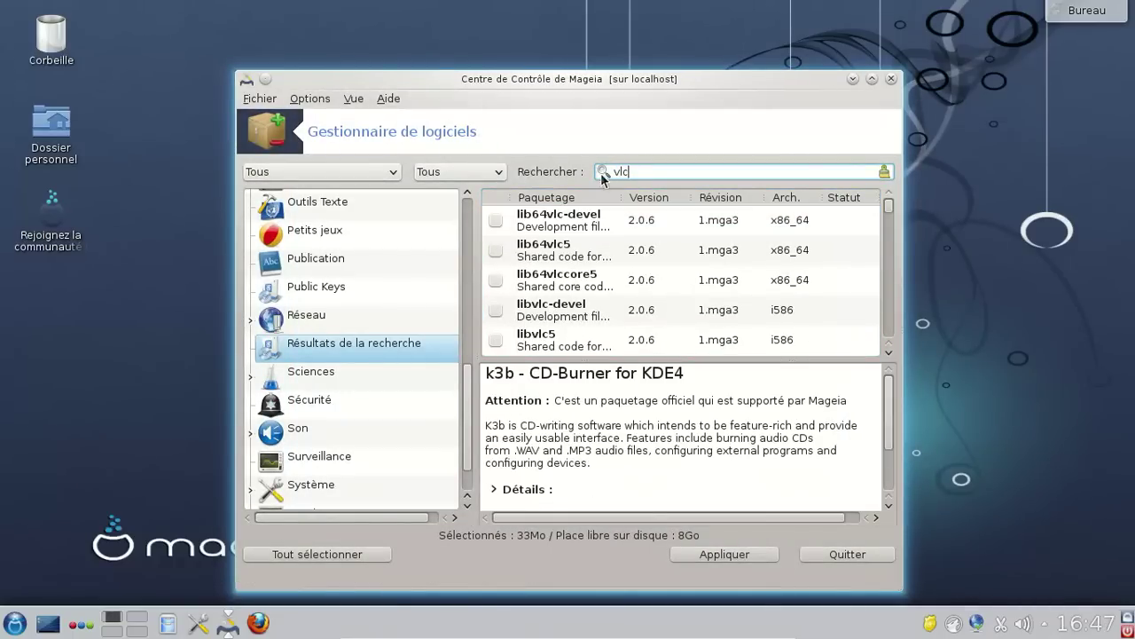
scroll(683, 282, "down", 5)
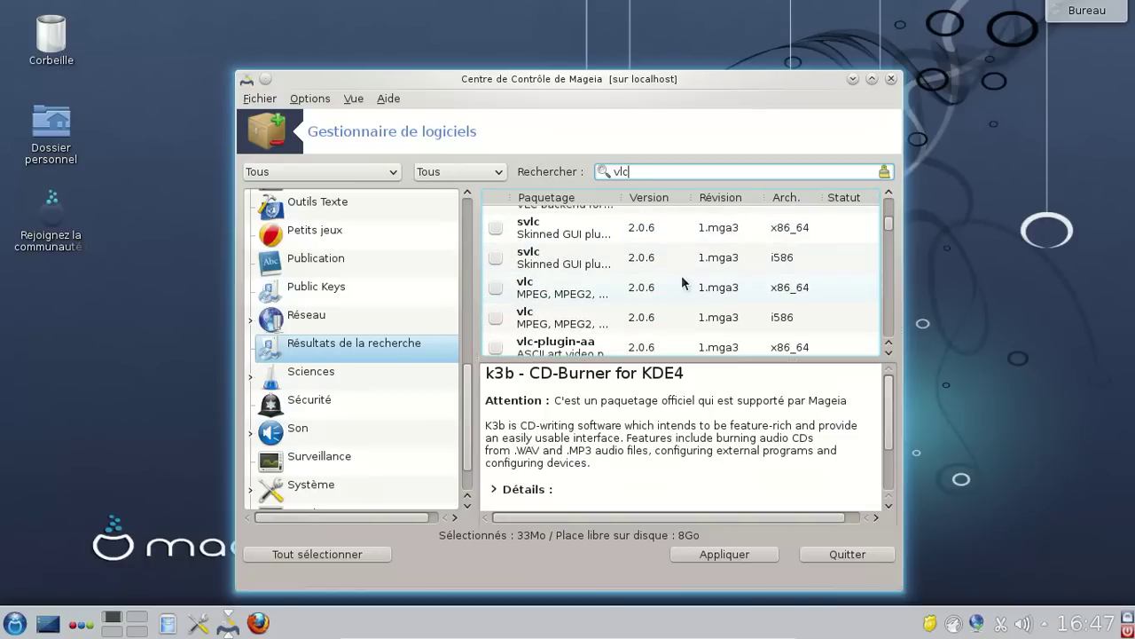
left_click(497, 288)
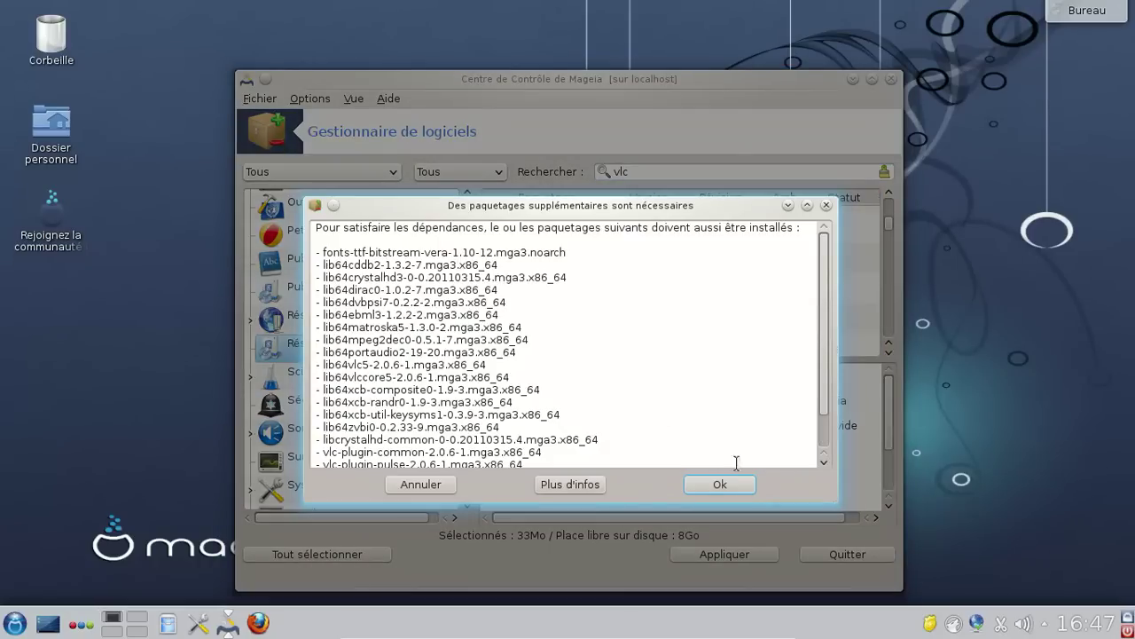
left_click(741, 487)
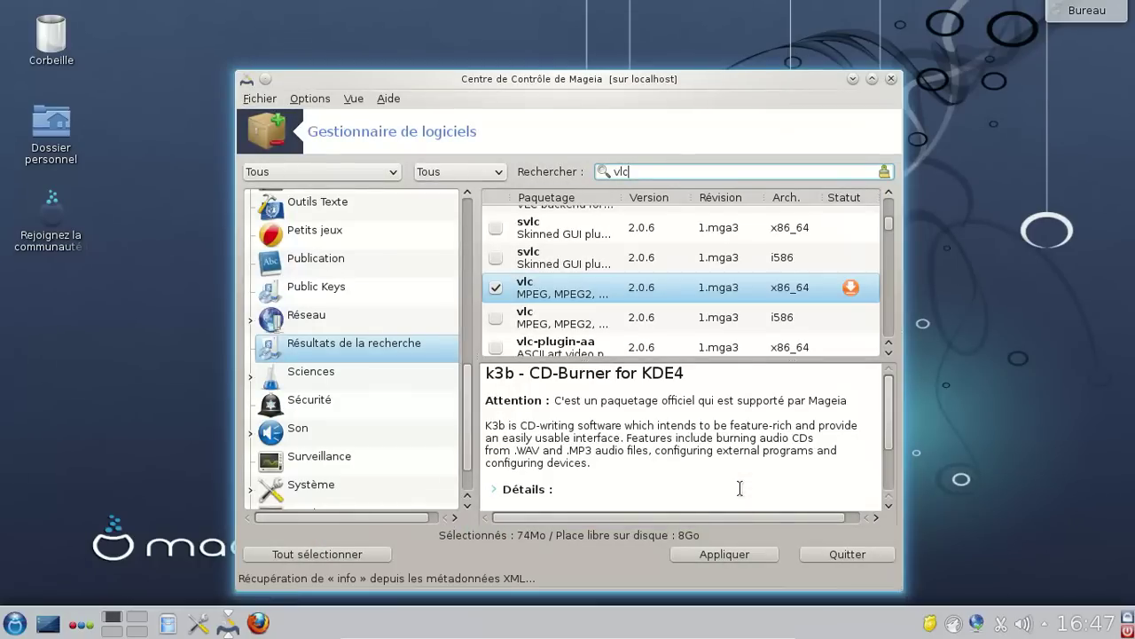
Try to install the marked packages, retrying after the fatal error and cancelling the request to insert the Core Release medium
left_click(759, 553)
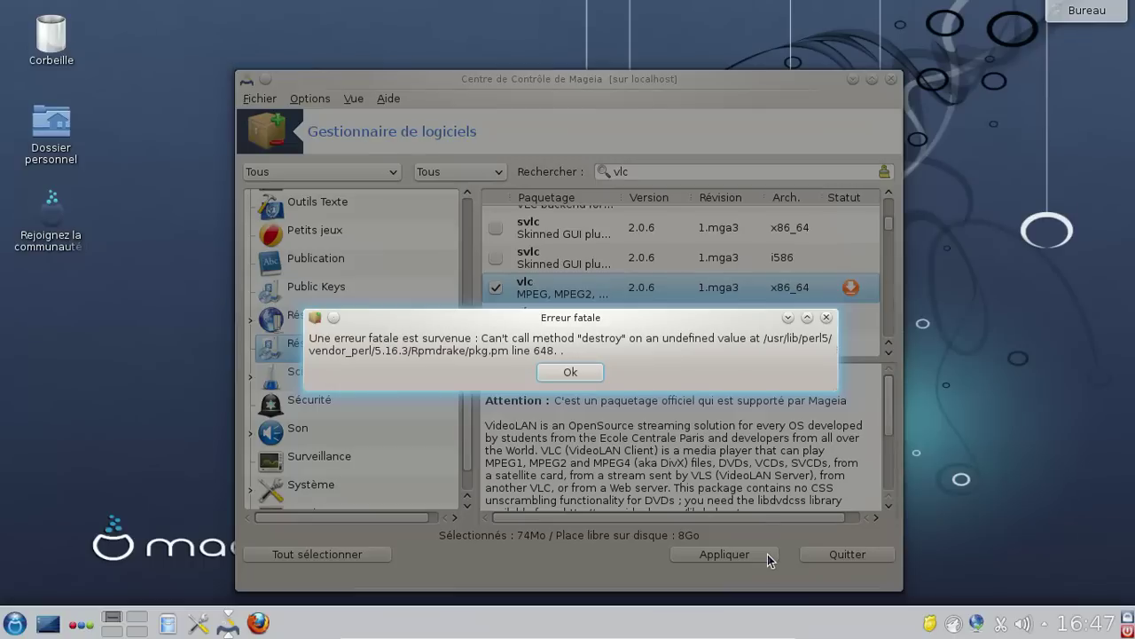
left_click(570, 373)
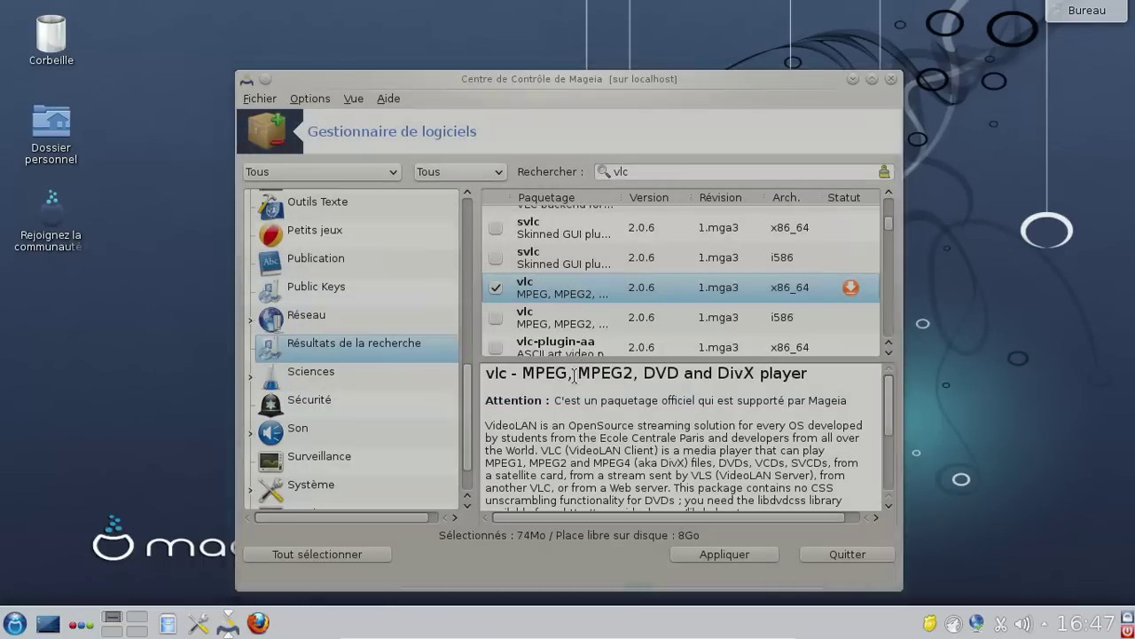
left_click(714, 553)
left_click(679, 487)
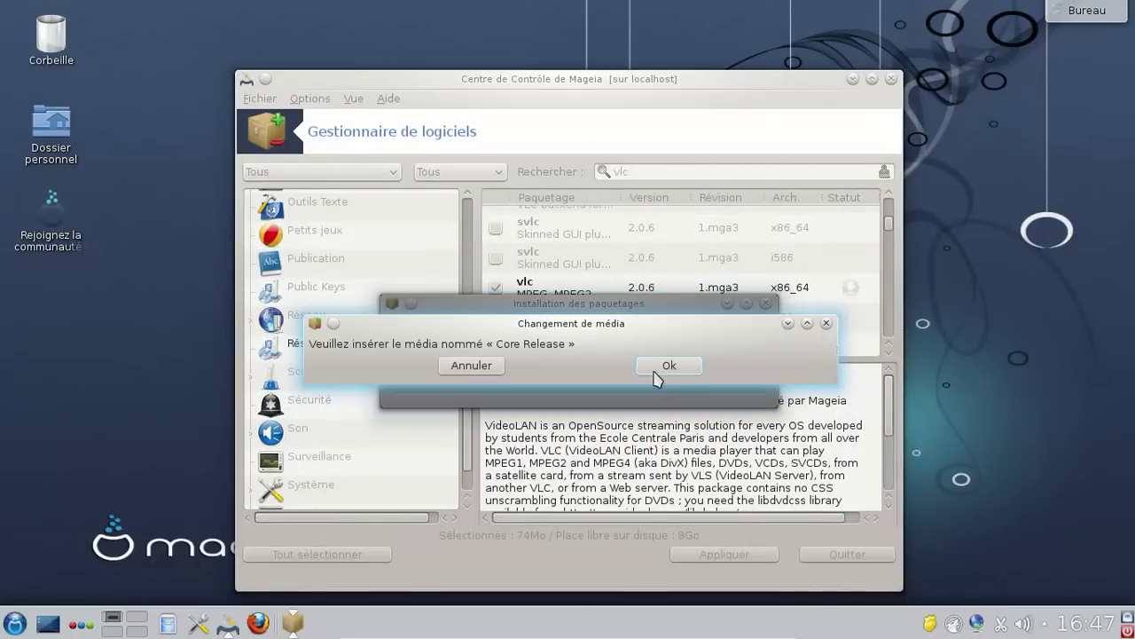
left_click(468, 365)
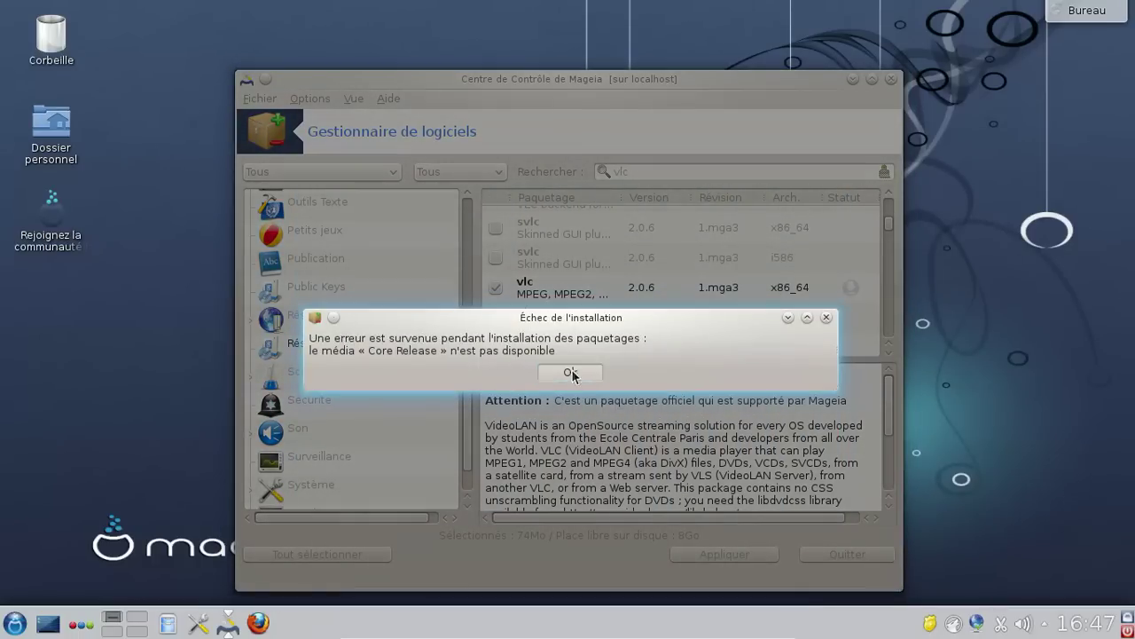
left_click(572, 373)
left_click(261, 99)
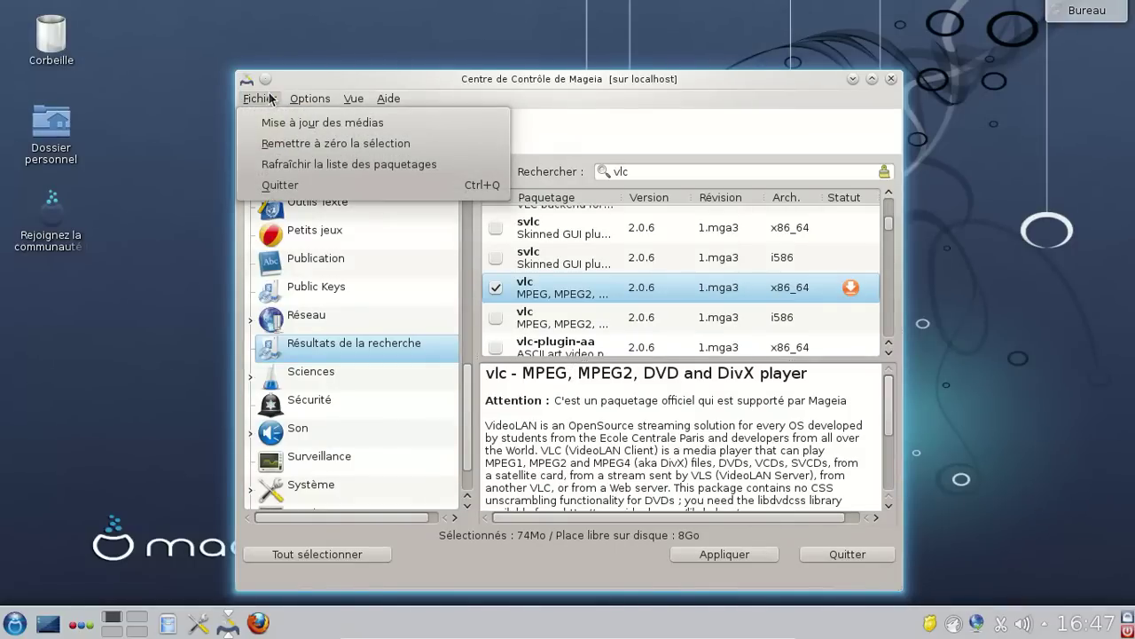
left_click(317, 101)
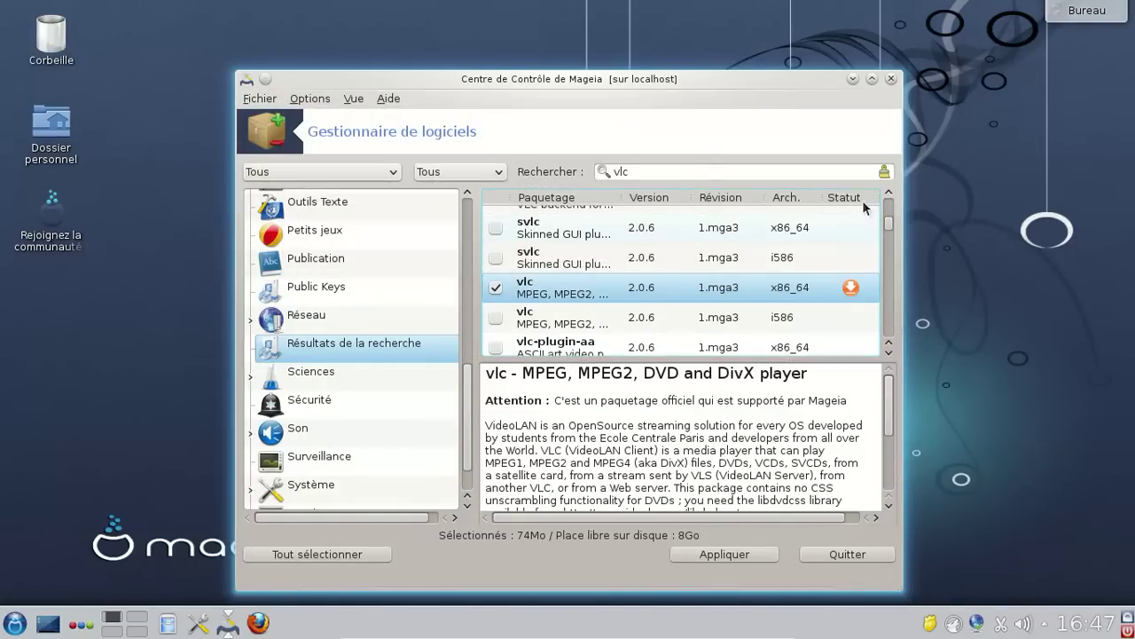
left_click(15, 623)
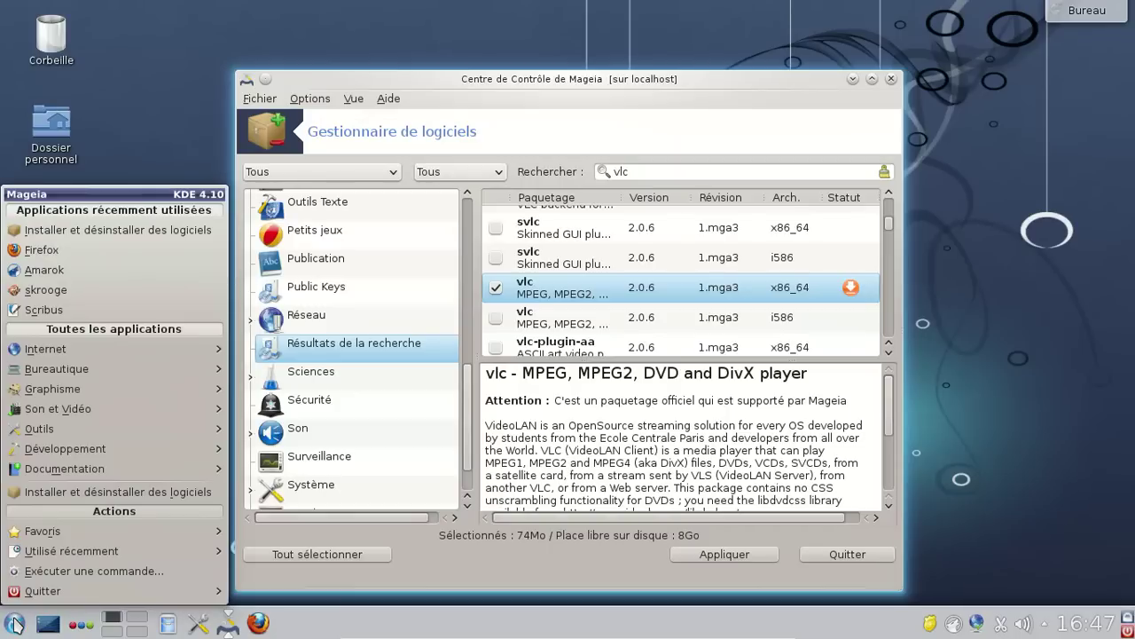
left_click(15, 623)
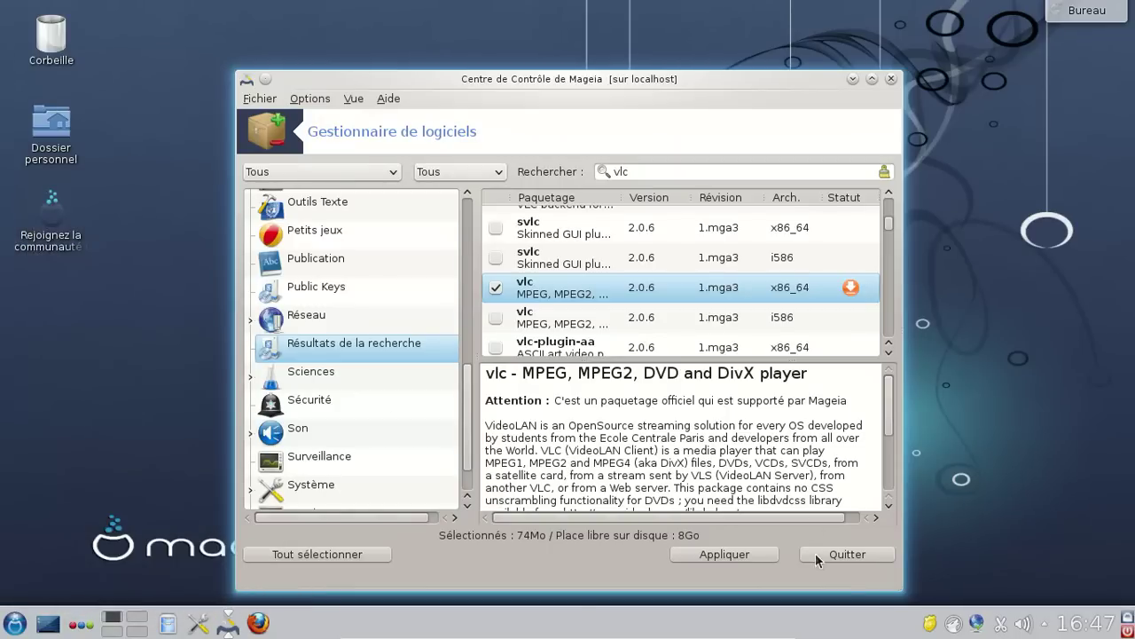
Quit the software manager and, in the sources configuration, disable the Core Release and Nonfree Release CD-ROM media and enable Nonfree Release2
left_click(847, 554)
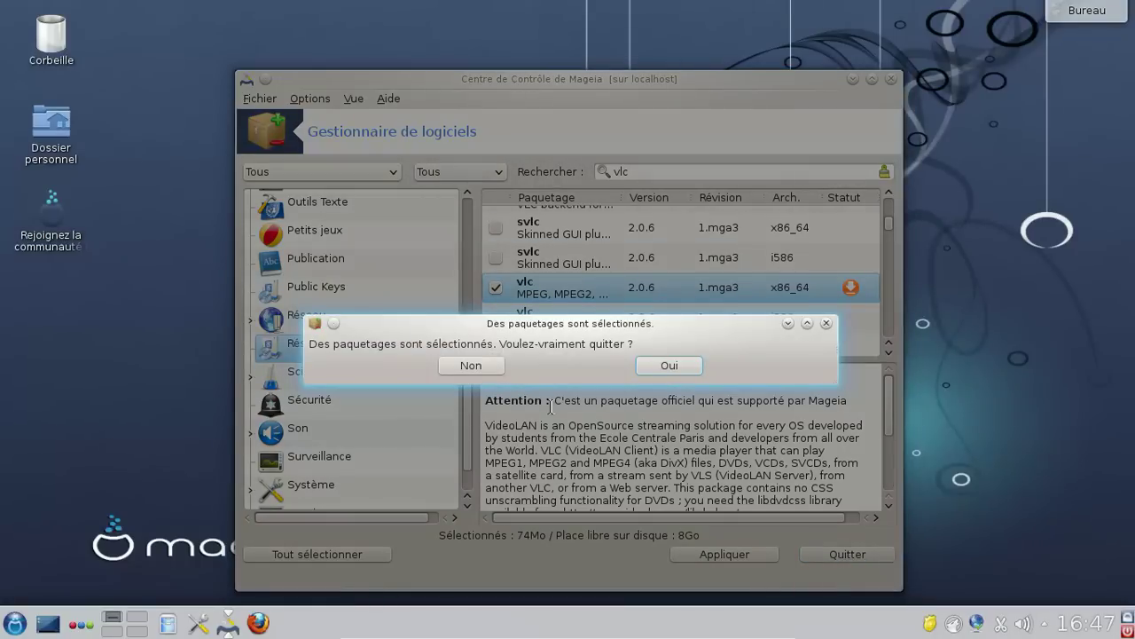
left_click(621, 364)
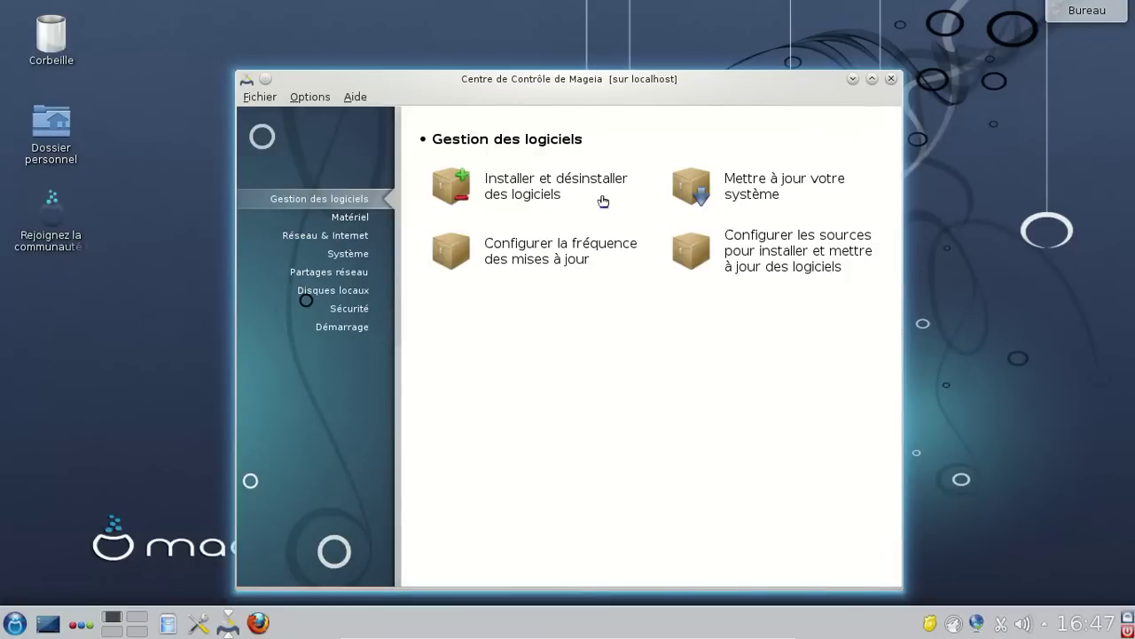
left_click(778, 255)
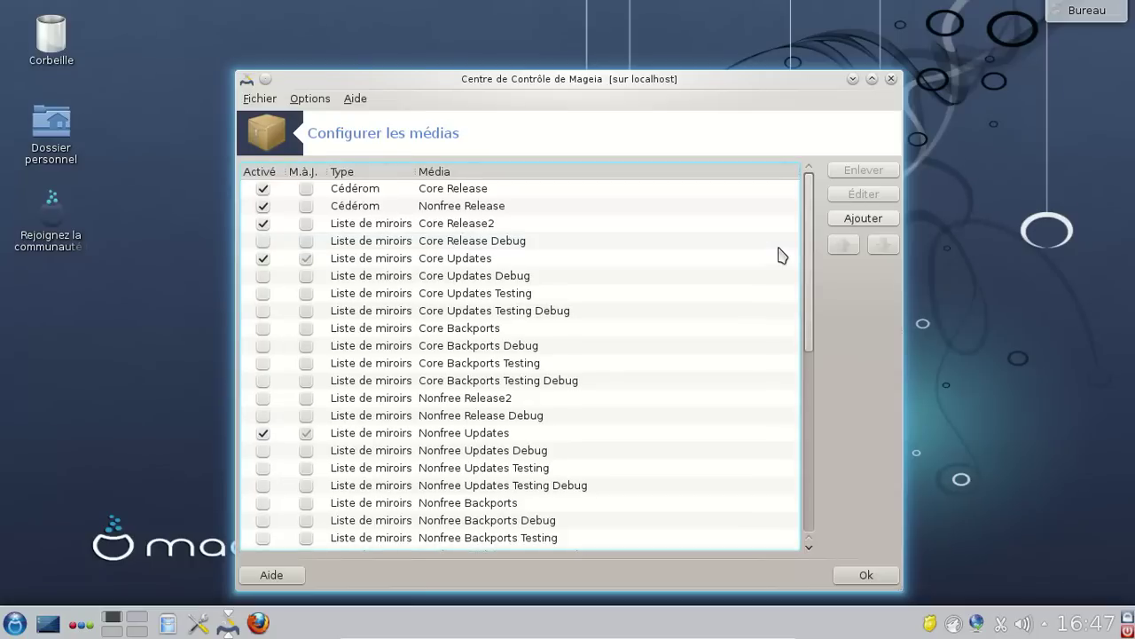
left_click(262, 188)
left_click(263, 206)
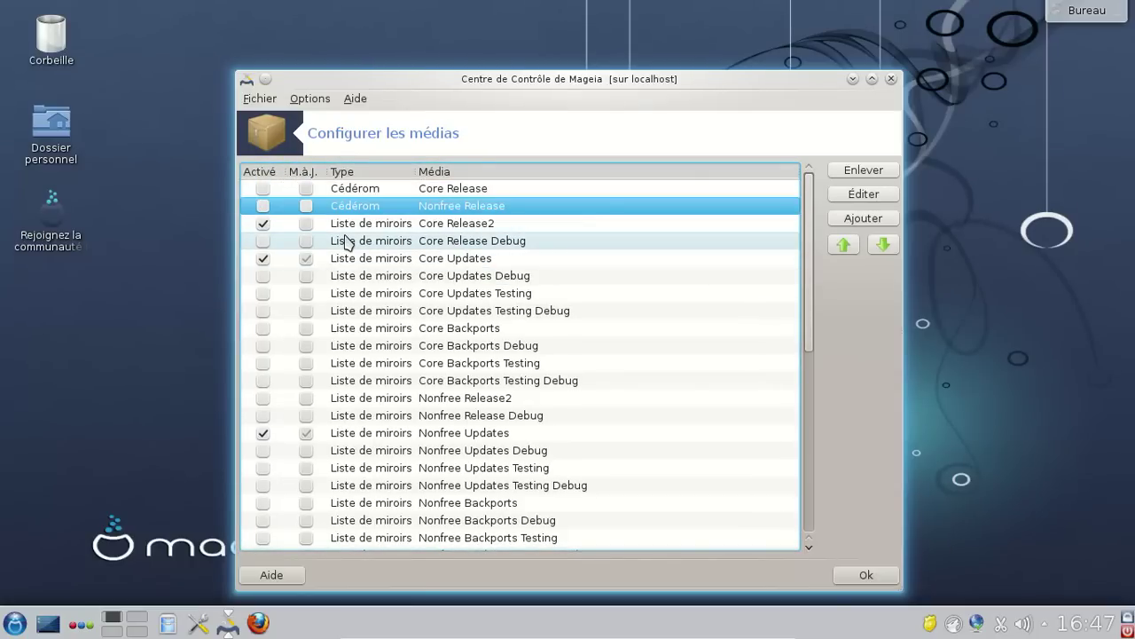
left_click(262, 398)
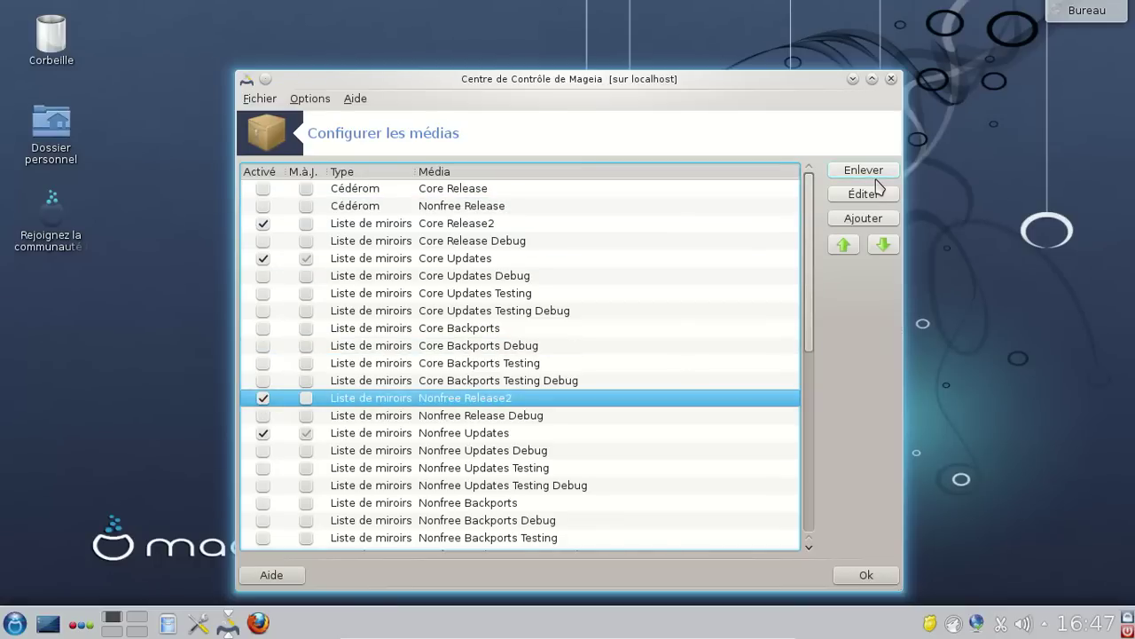
left_click(863, 576)
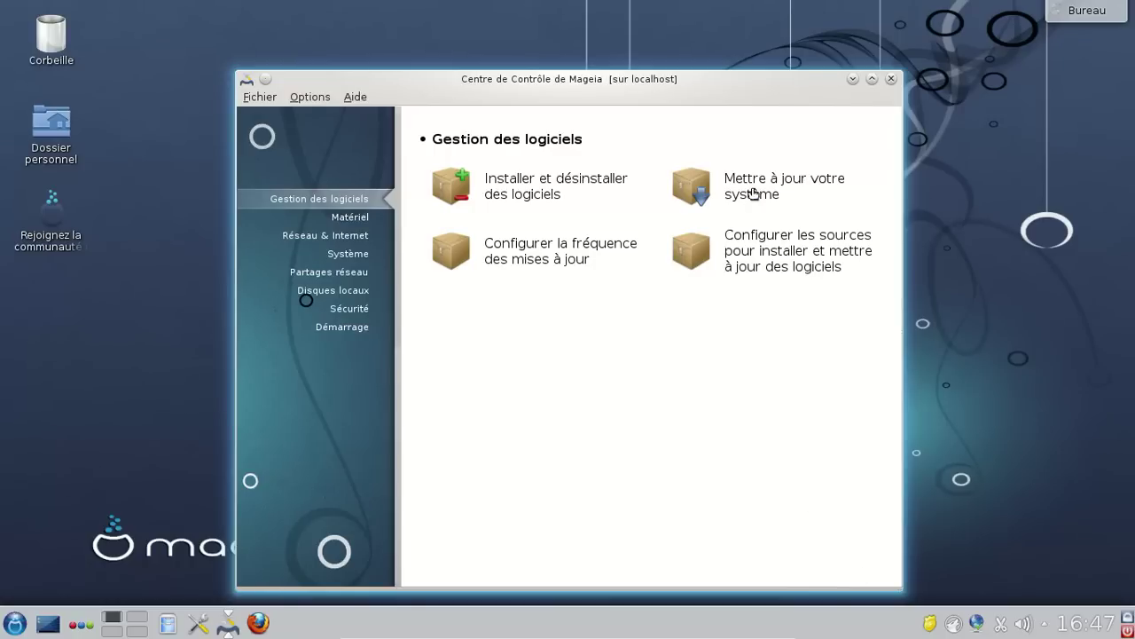
Reopen the software manager and update all listed media except Tainted Backports and Tainted Backports Testing
left_click(573, 197)
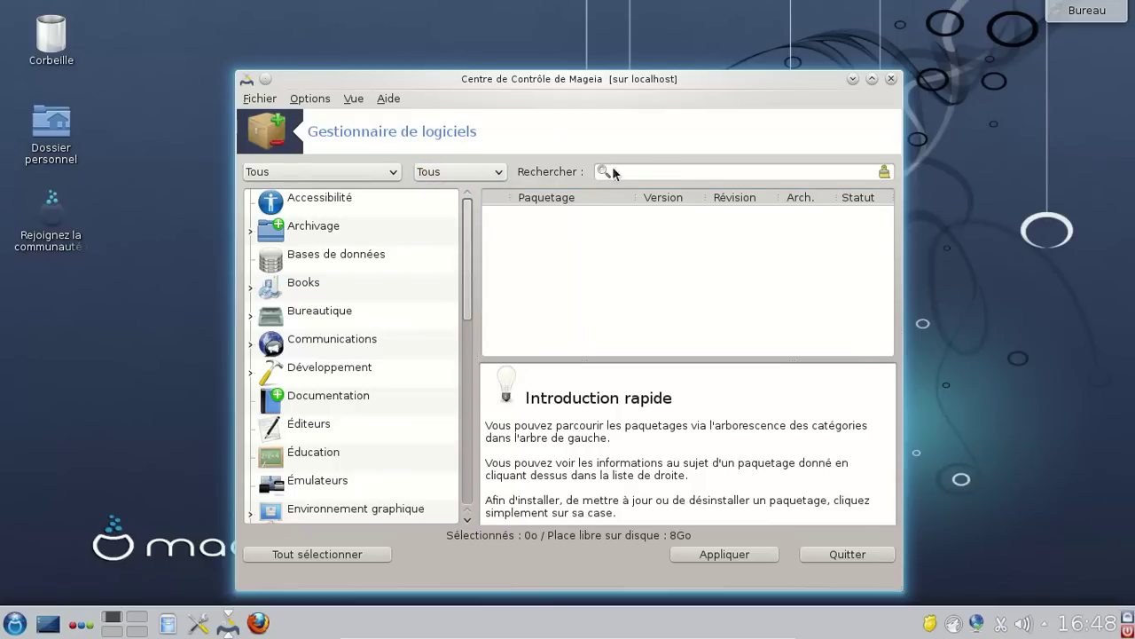
left_click(293, 99)
mouse_move(275, 98)
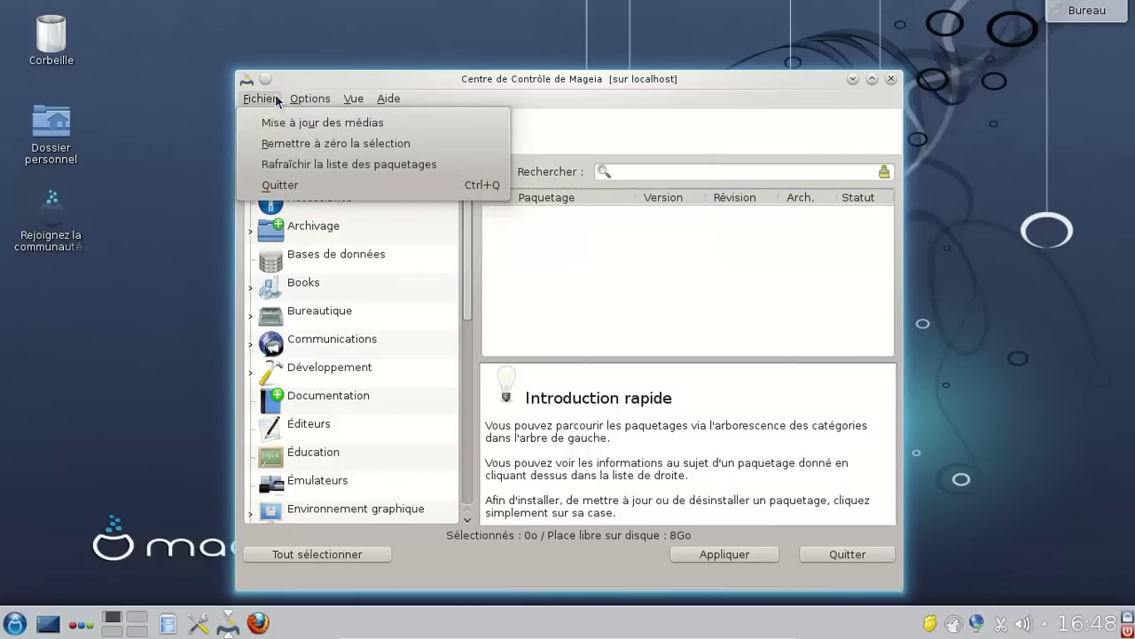
left_click(294, 121)
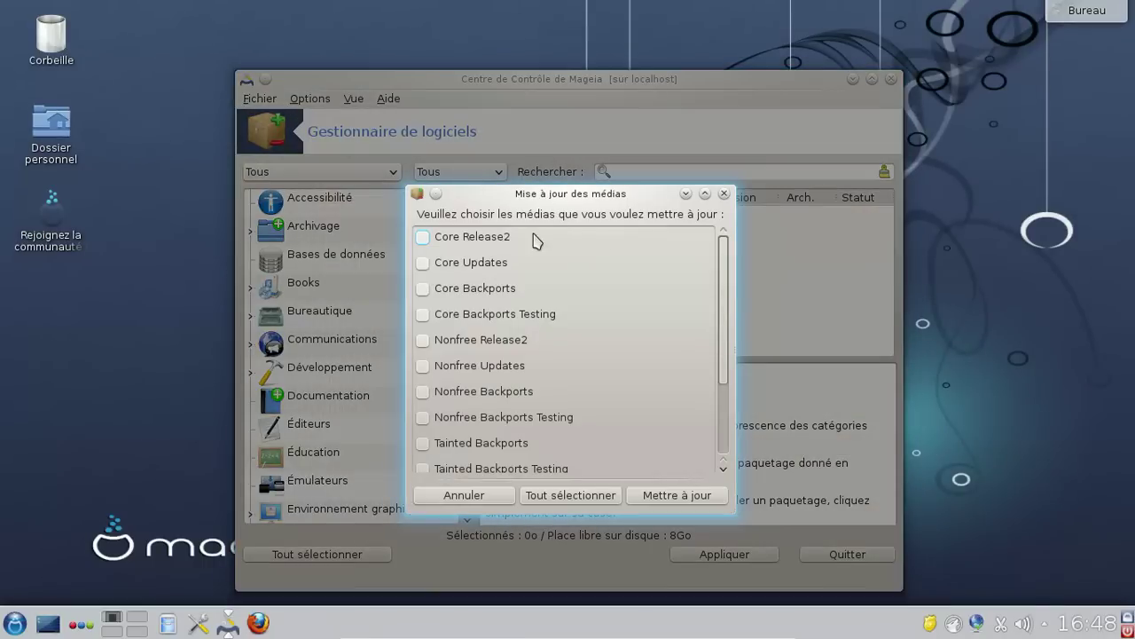
left_click(554, 499)
left_click(423, 442)
left_click(424, 470)
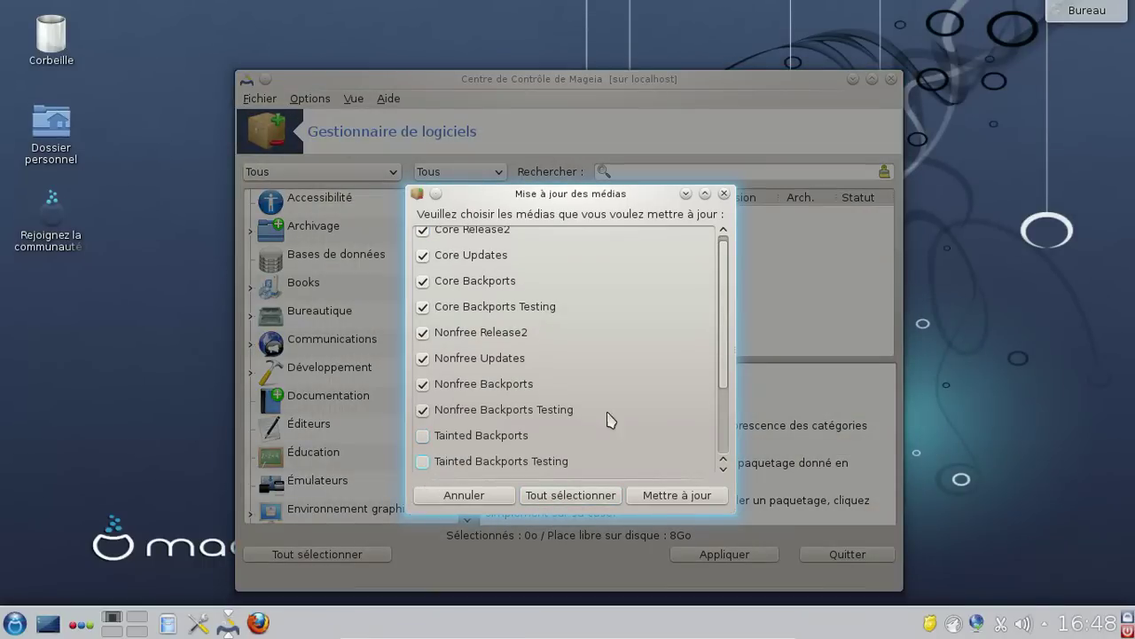
scroll(609, 418, "down", 3)
scroll(609, 380, "down", 1)
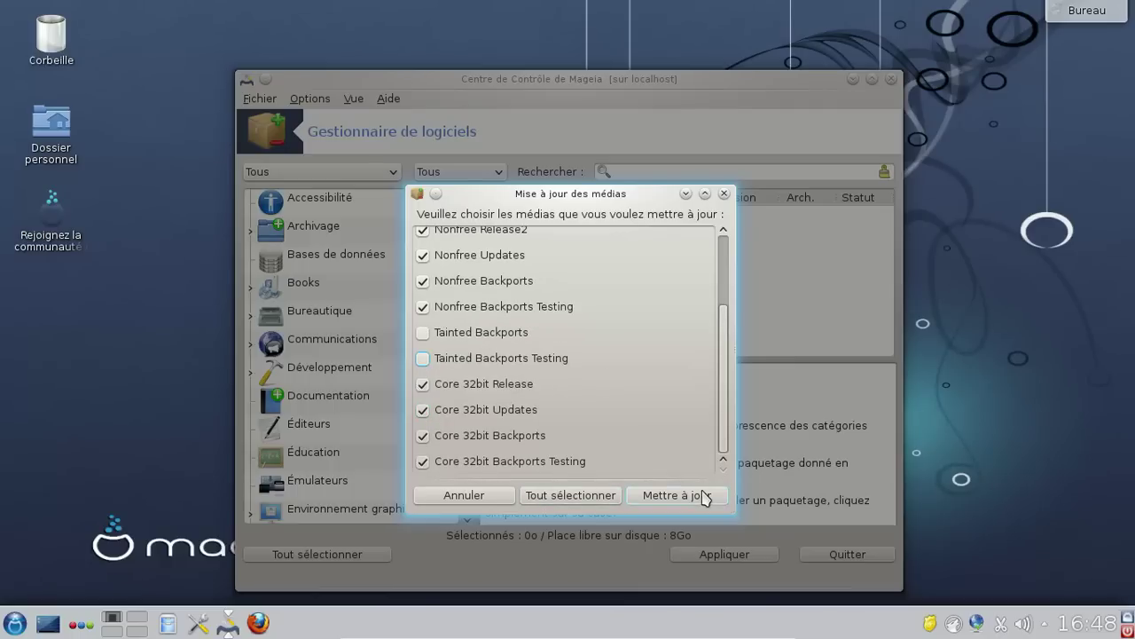
left_click(701, 495)
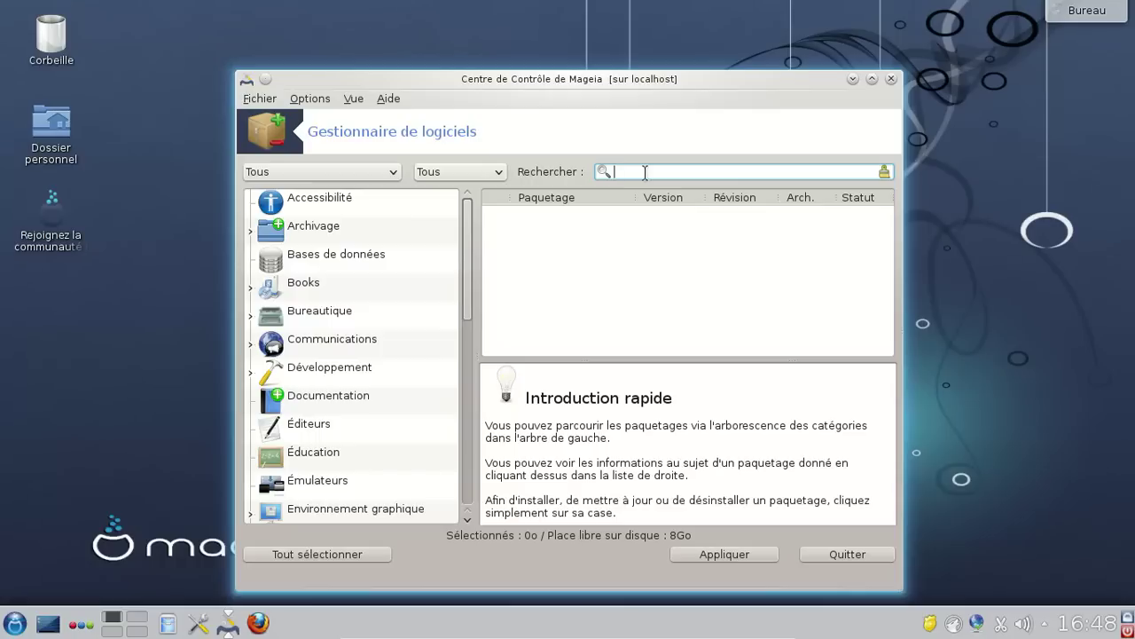
Search for vlc among the graphical applications and mark the x86_64 vlc package for installation, accepting its dependencies
type("vlc")
key("Return")
left_click(385, 172)
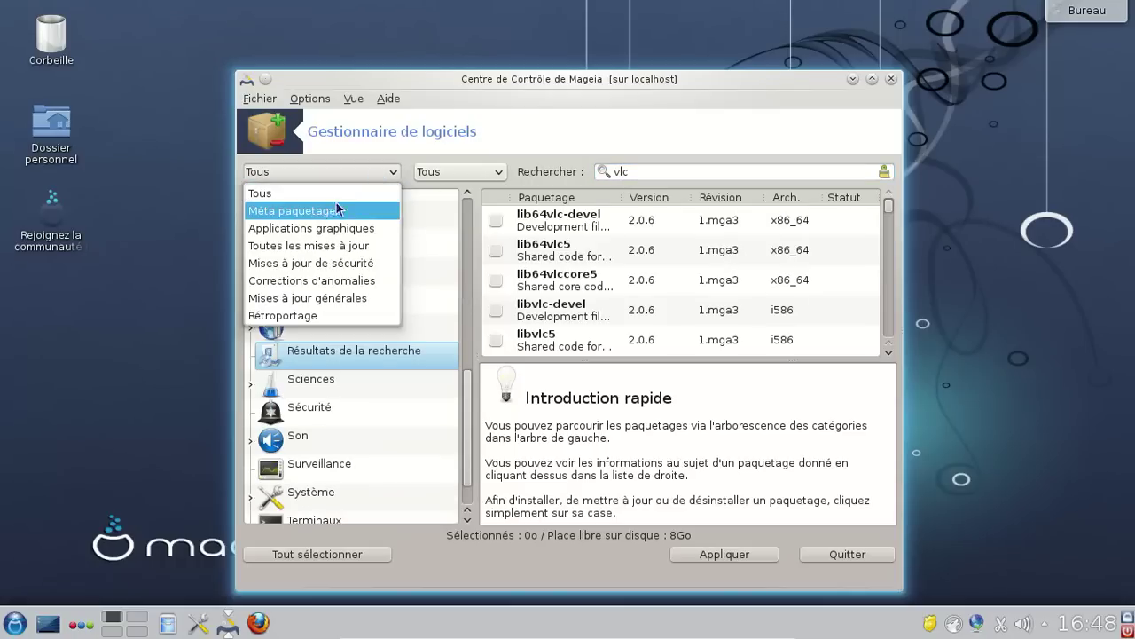
left_click(326, 229)
left_click(679, 172)
key("Return")
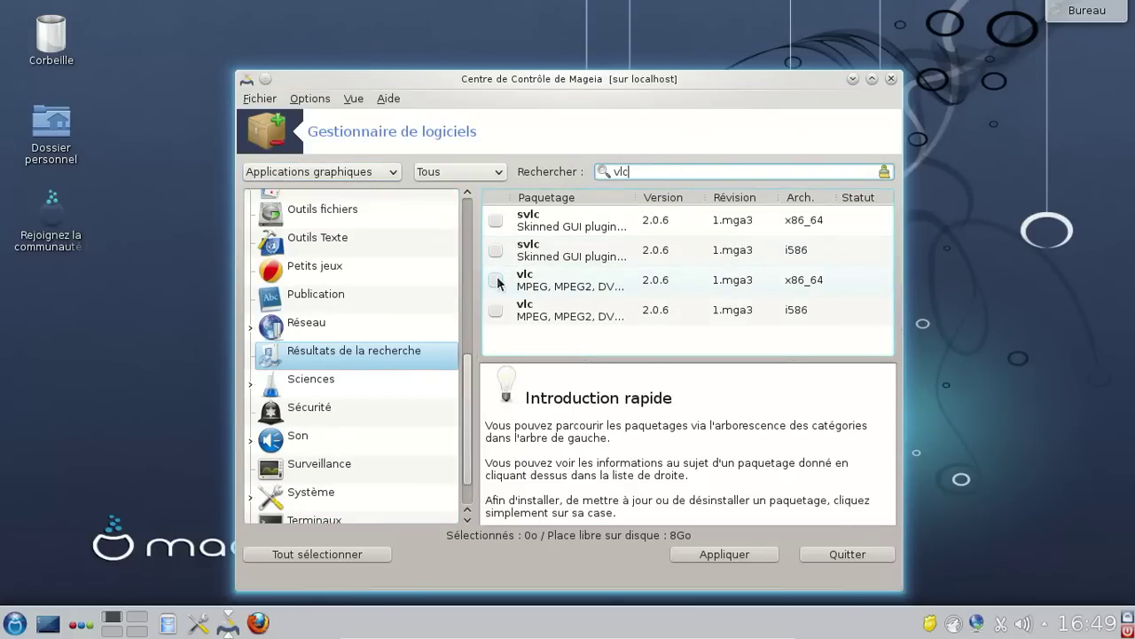
left_click(496, 280)
left_click(408, 293)
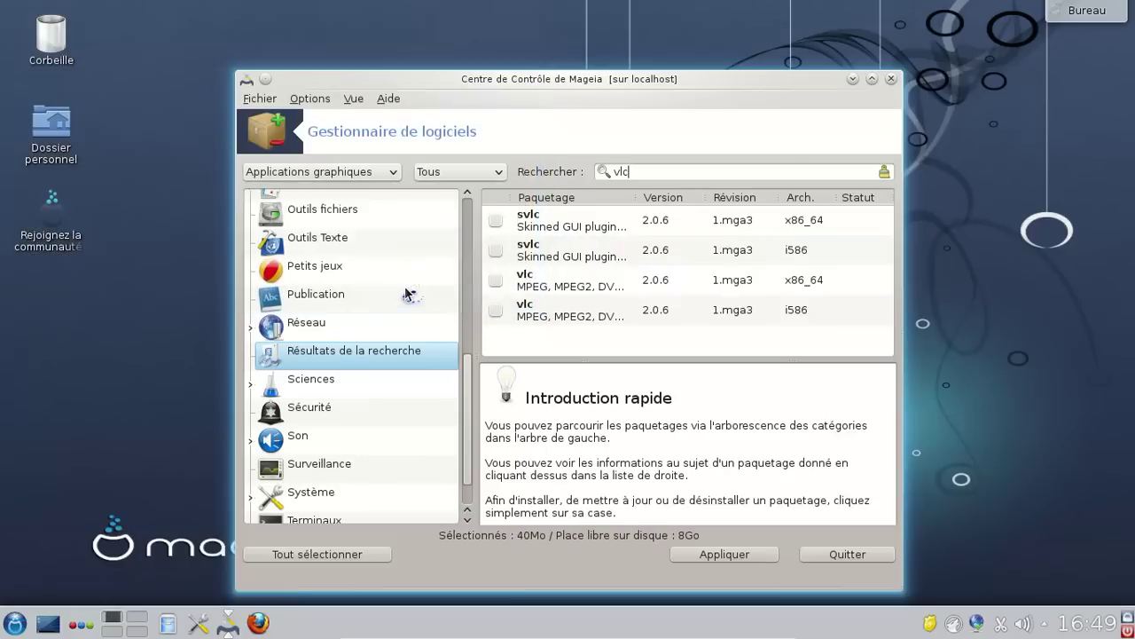
Search the graphical applications for k3b and mark its x86_64 package for installation, accepting the required dependencies
double_click(589, 172)
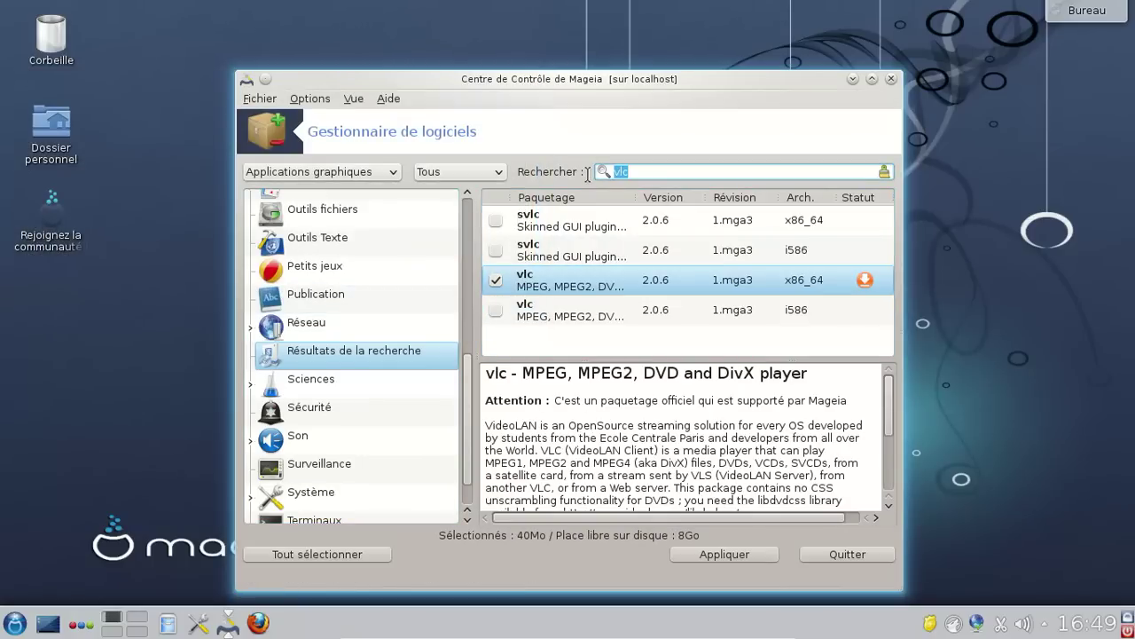
type("k3b")
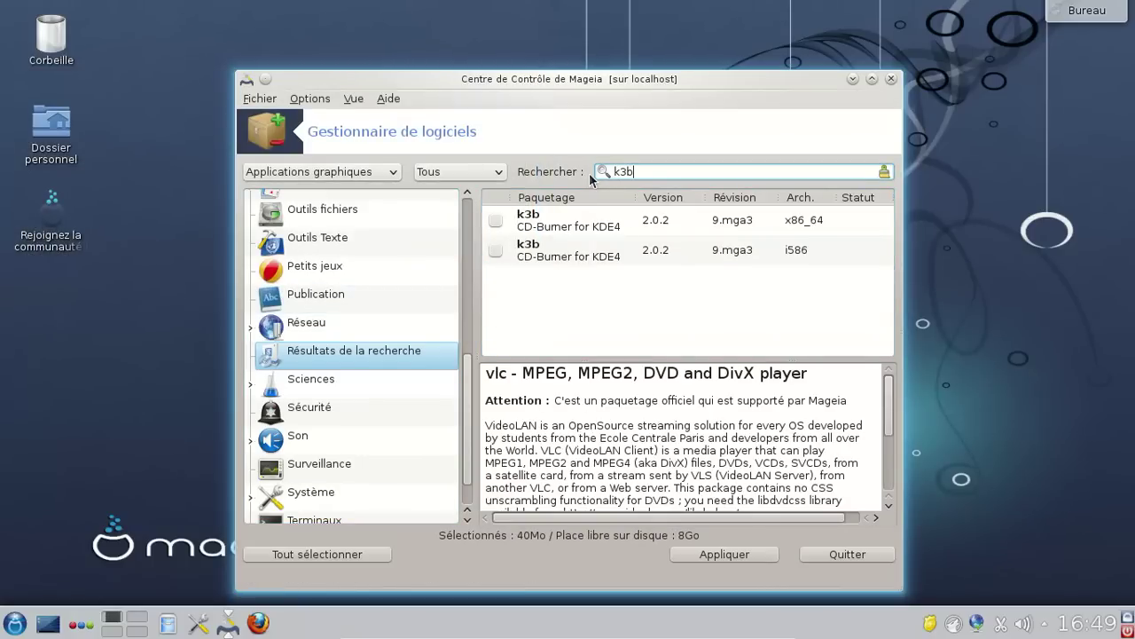
left_click(496, 220)
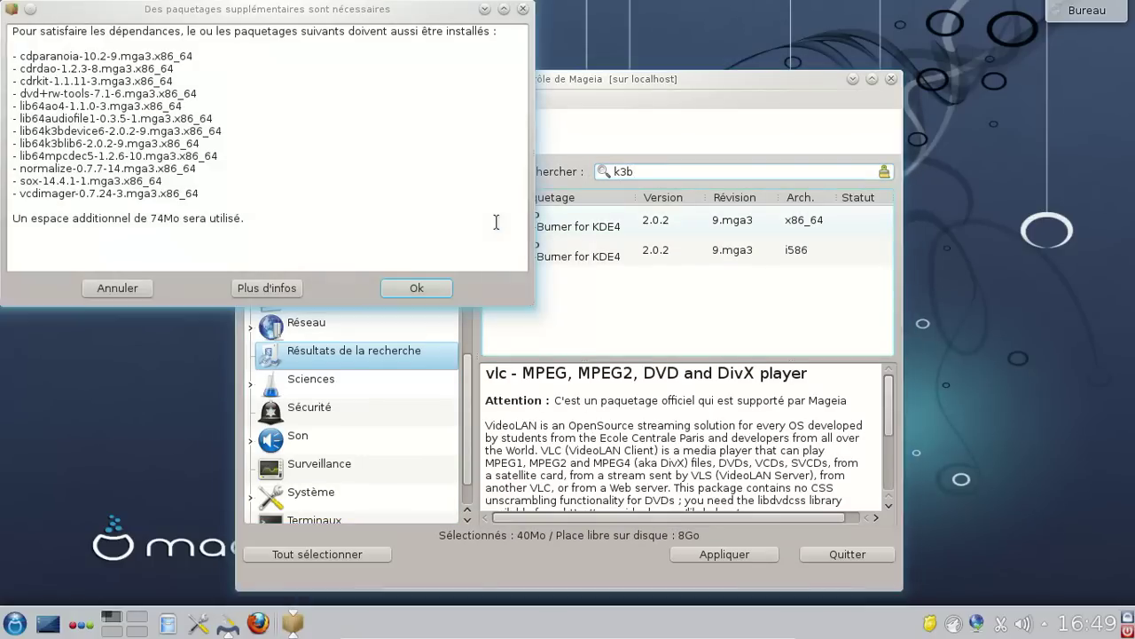
left_click(432, 289)
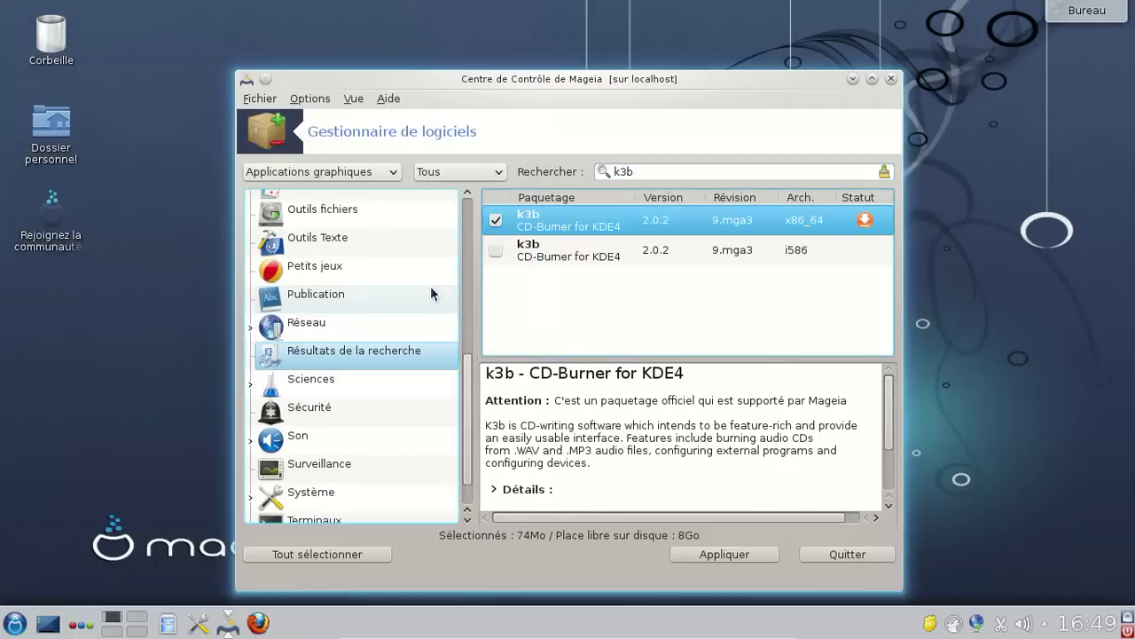
Widen the package filter to all packages, search for flash, and mark flash-player-plugin for installation
left_click(328, 171)
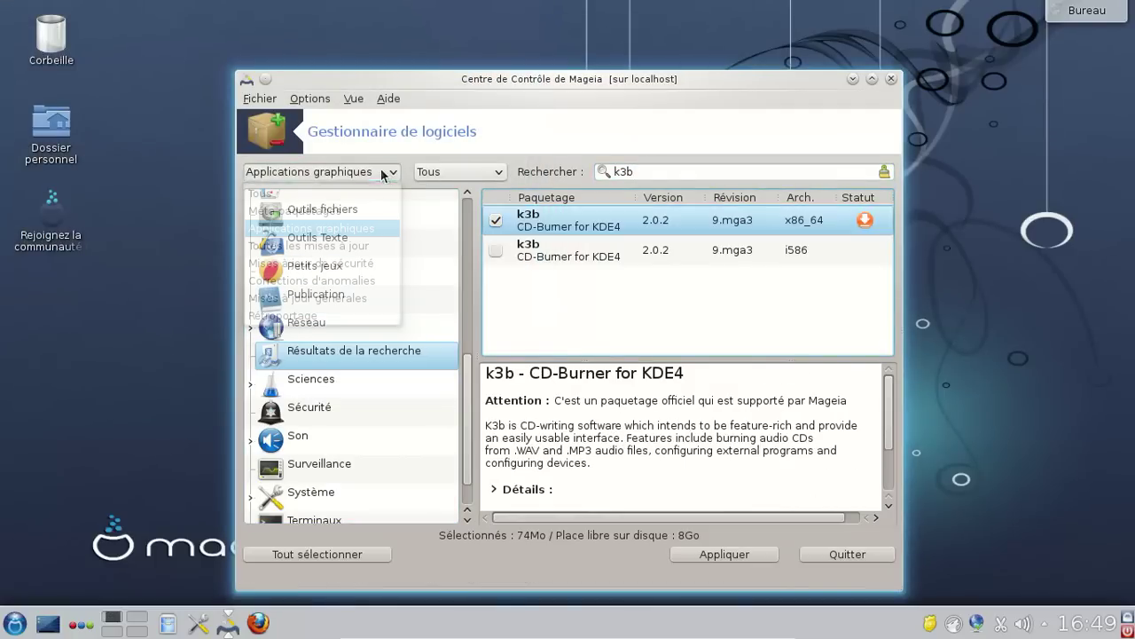
left_click(330, 194)
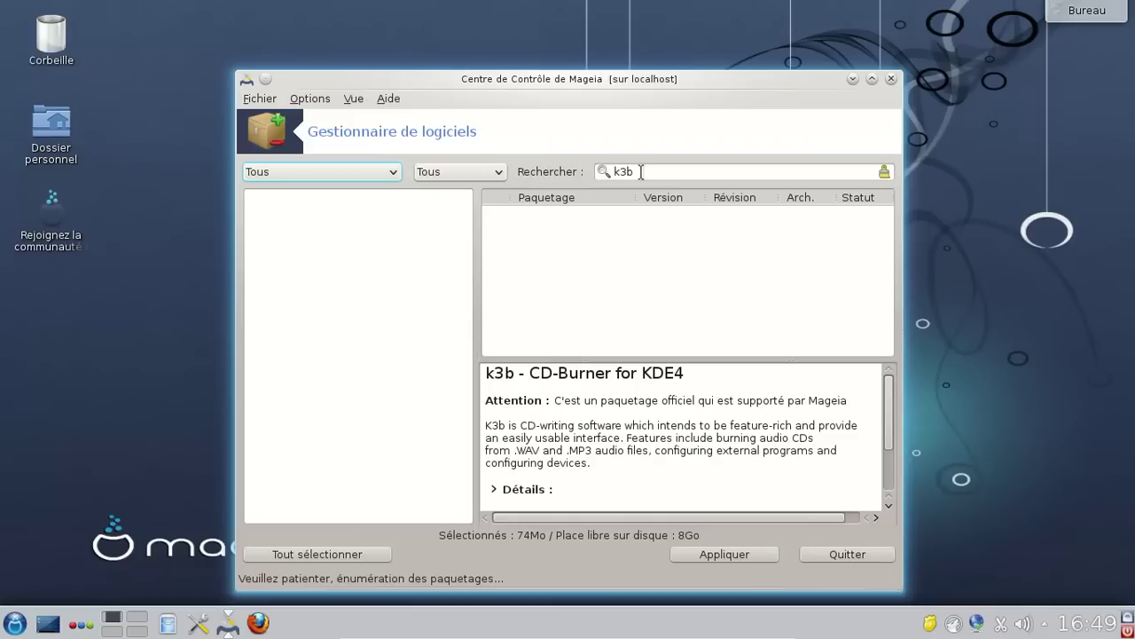
left_click(885, 172)
type("flash")
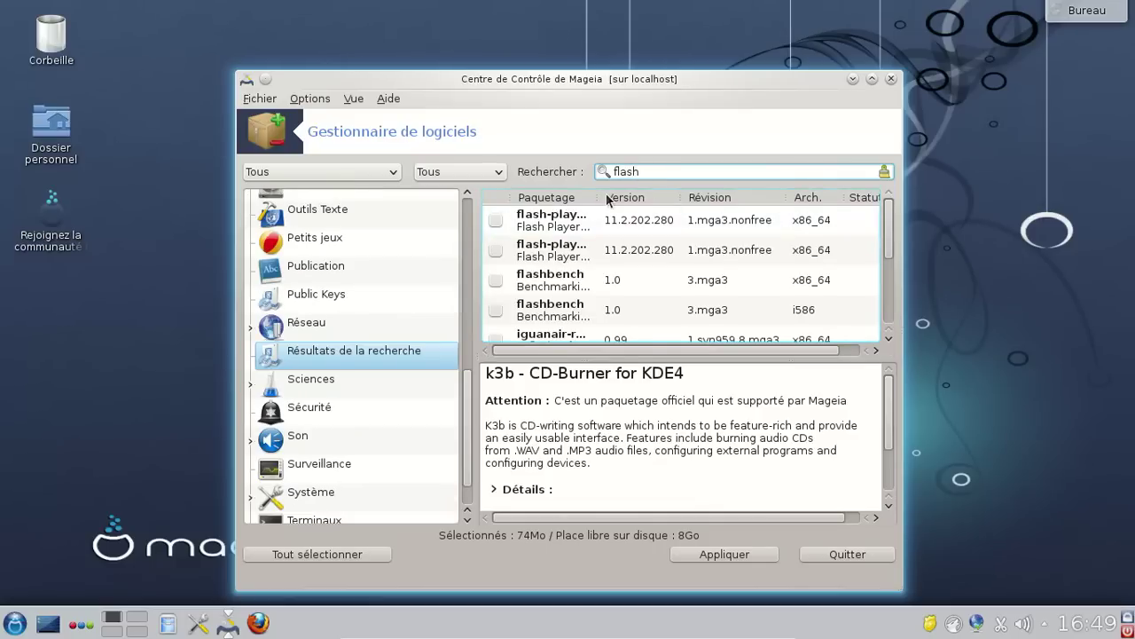
left_click_drag(600, 193, 779, 193)
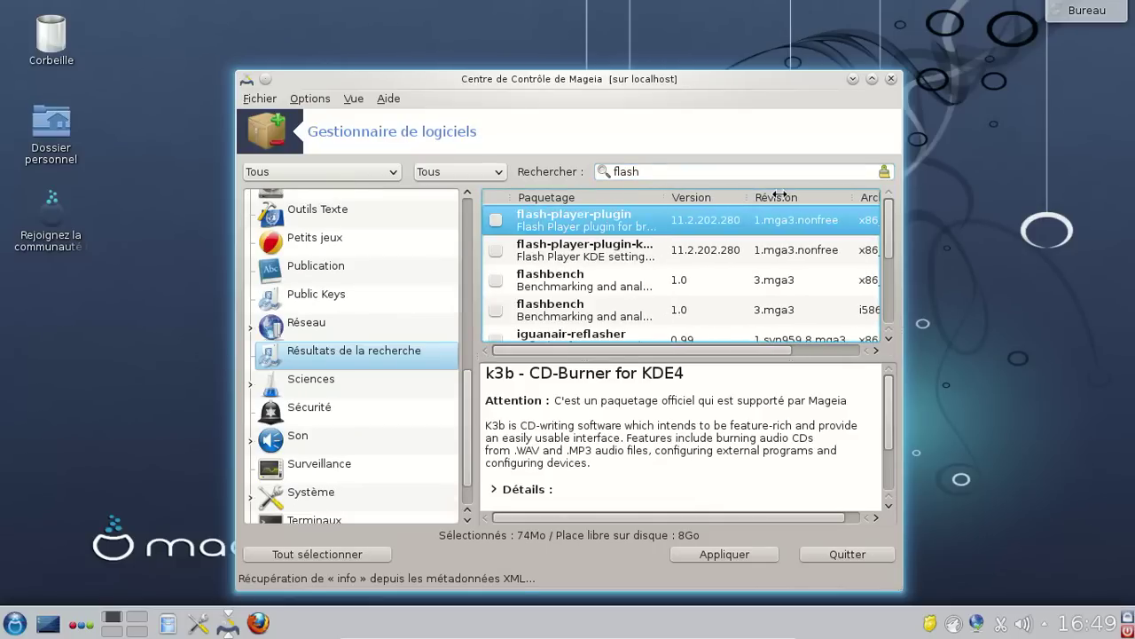
left_click(495, 220)
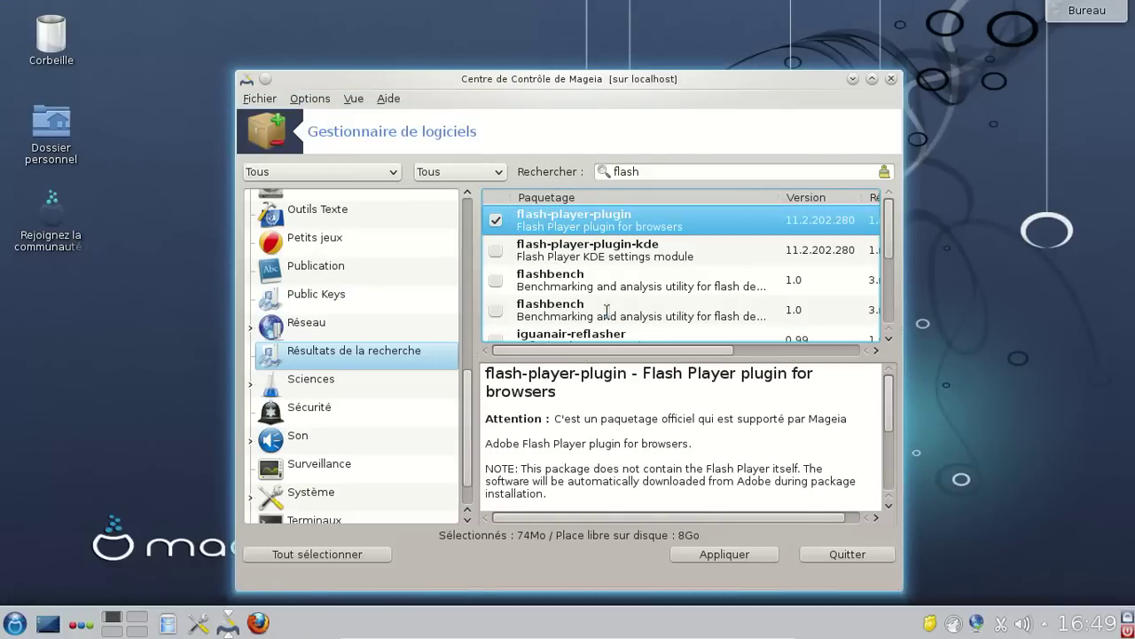
Install the marked packages, confirming the package list, and close the software manager and the Mageia Control Center
left_click(706, 555)
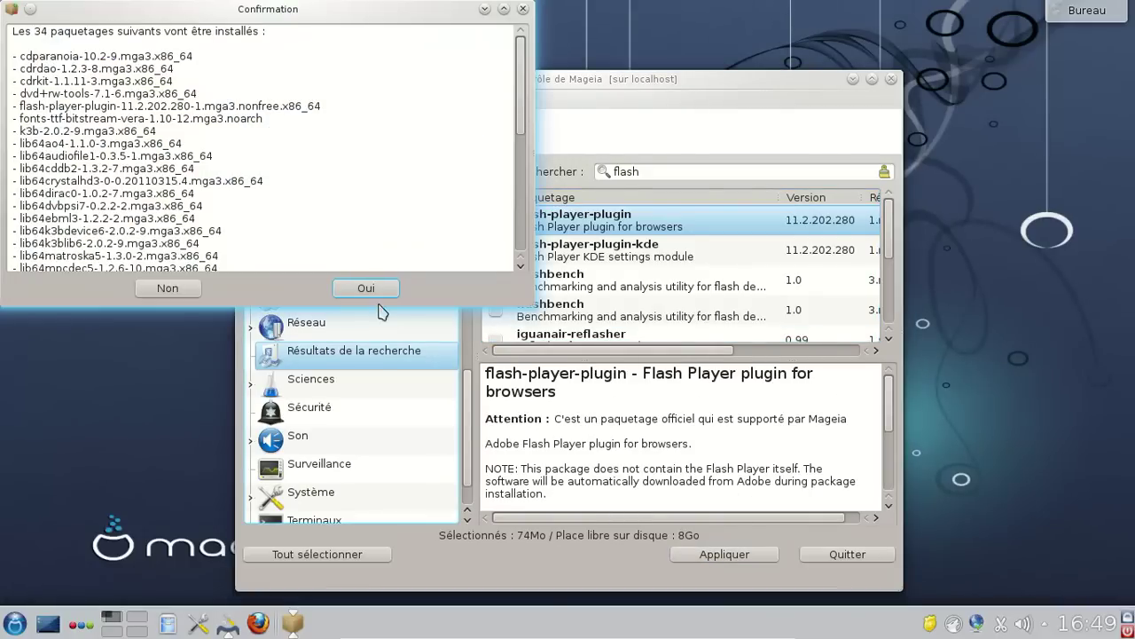
left_click(368, 288)
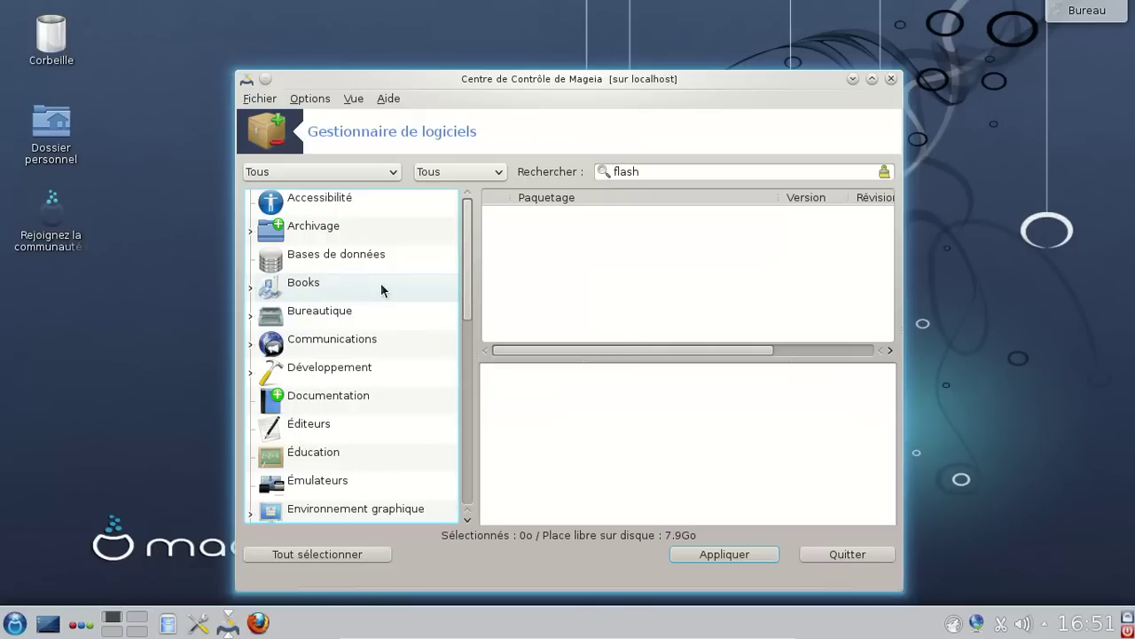
left_click(816, 557)
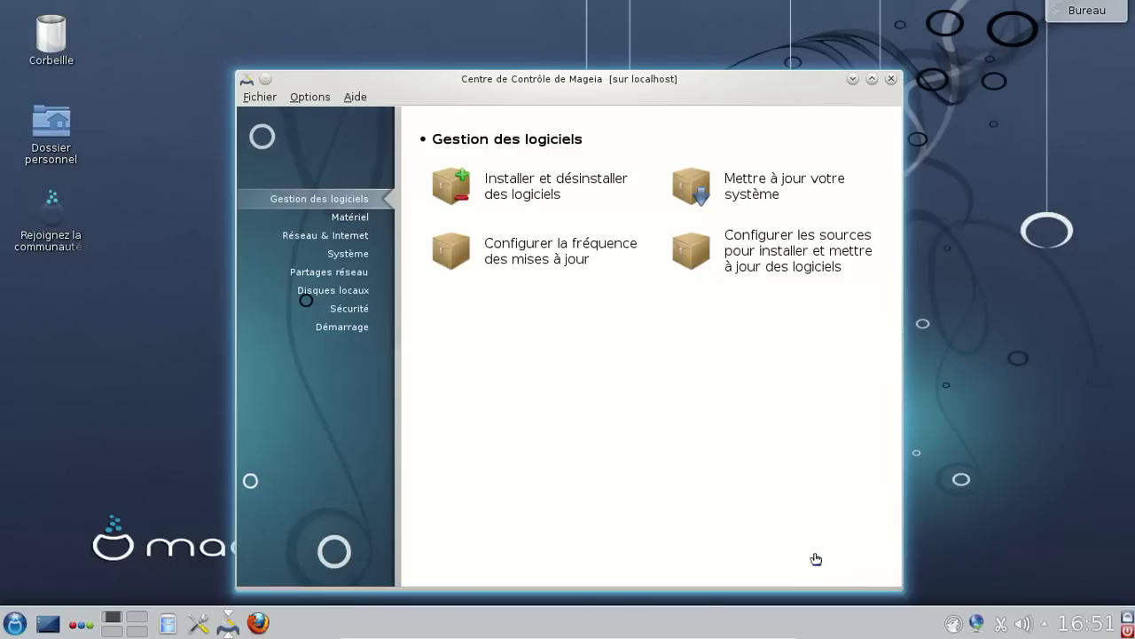
left_click(892, 79)
Launch the Firefox web browser
left_click(15, 624)
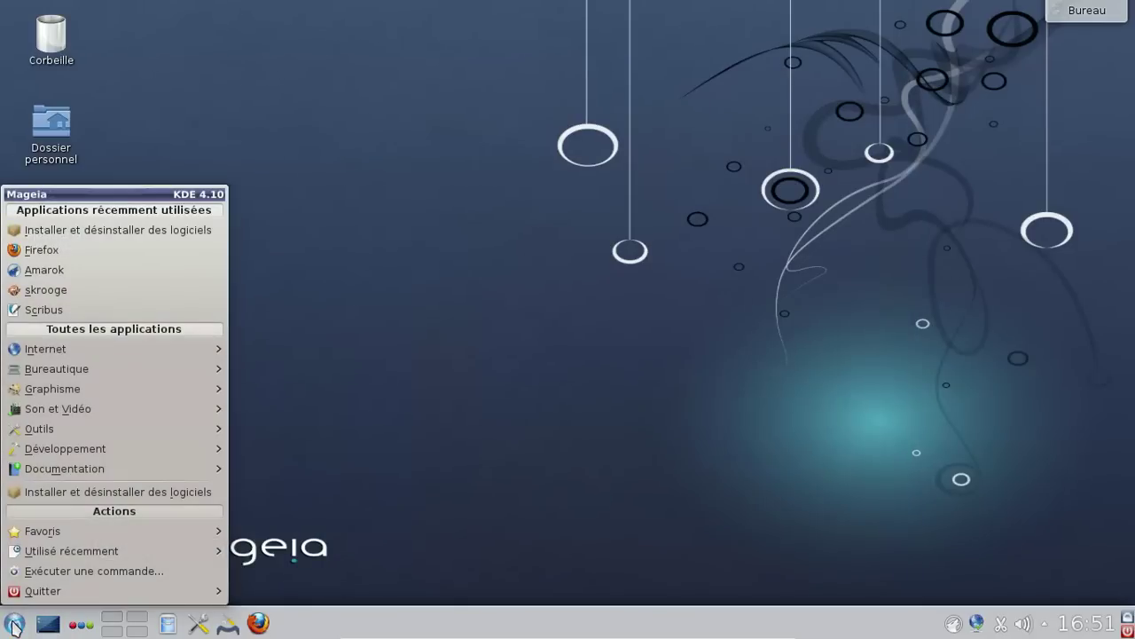
mouse_move(98, 353)
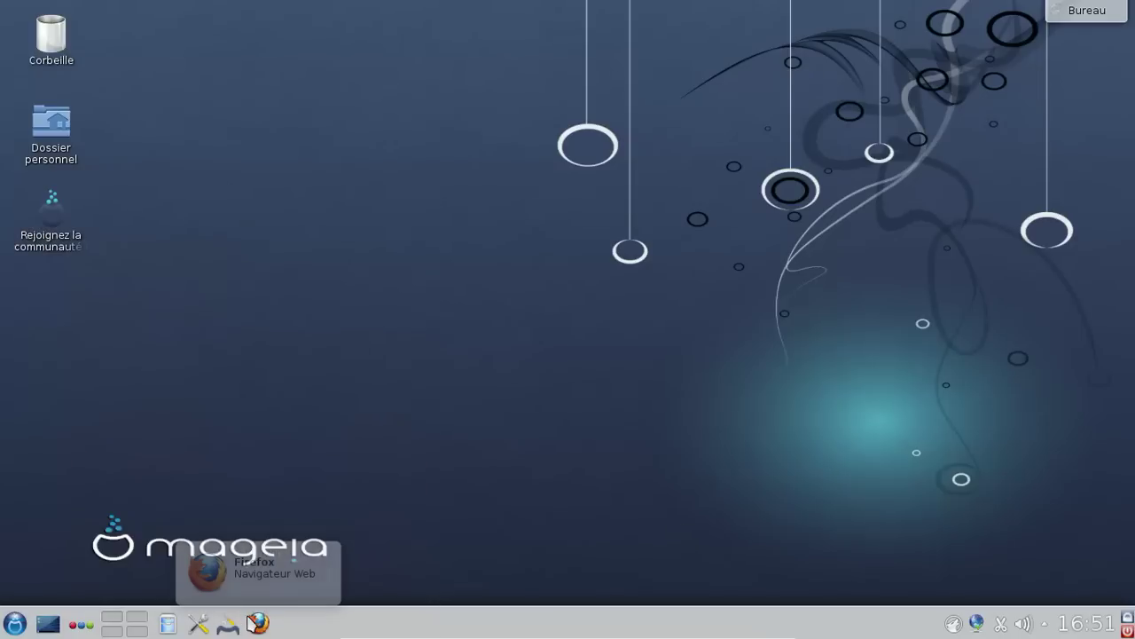
left_click(257, 622)
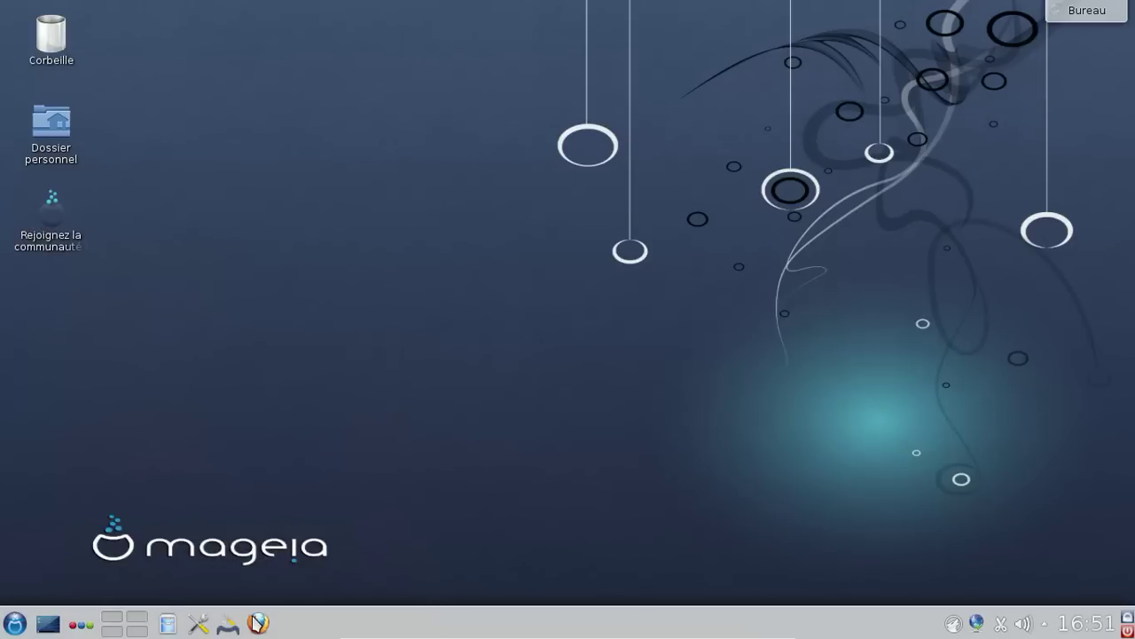
Launch the VLC media player from the sound and video applications and save its privacy policy with media information download allowed
left_click(15, 623)
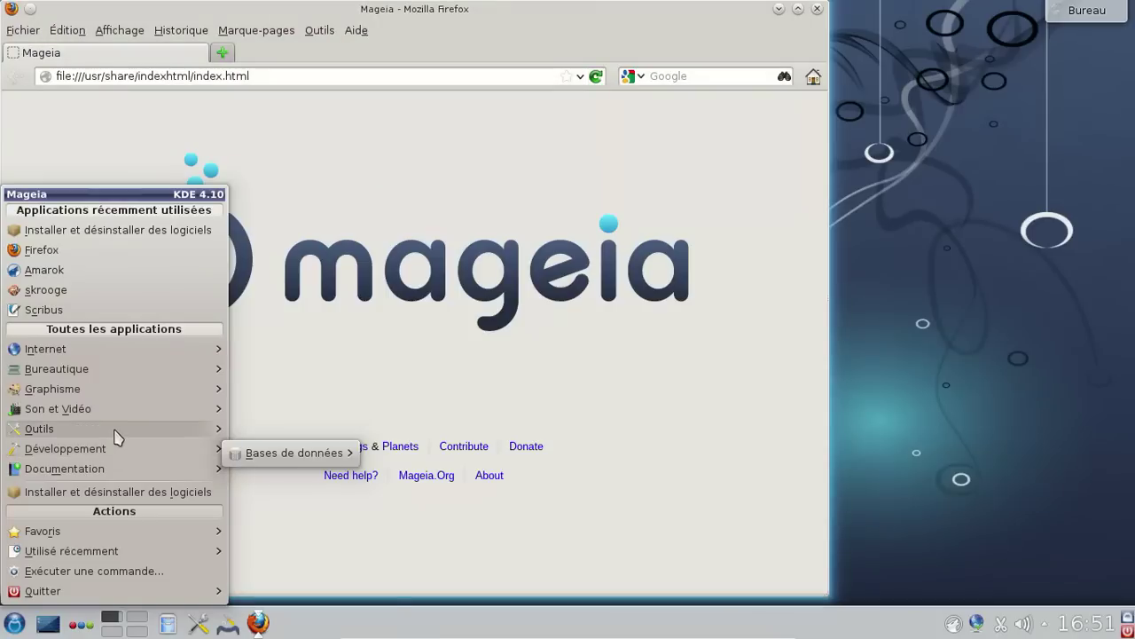
mouse_move(115, 432)
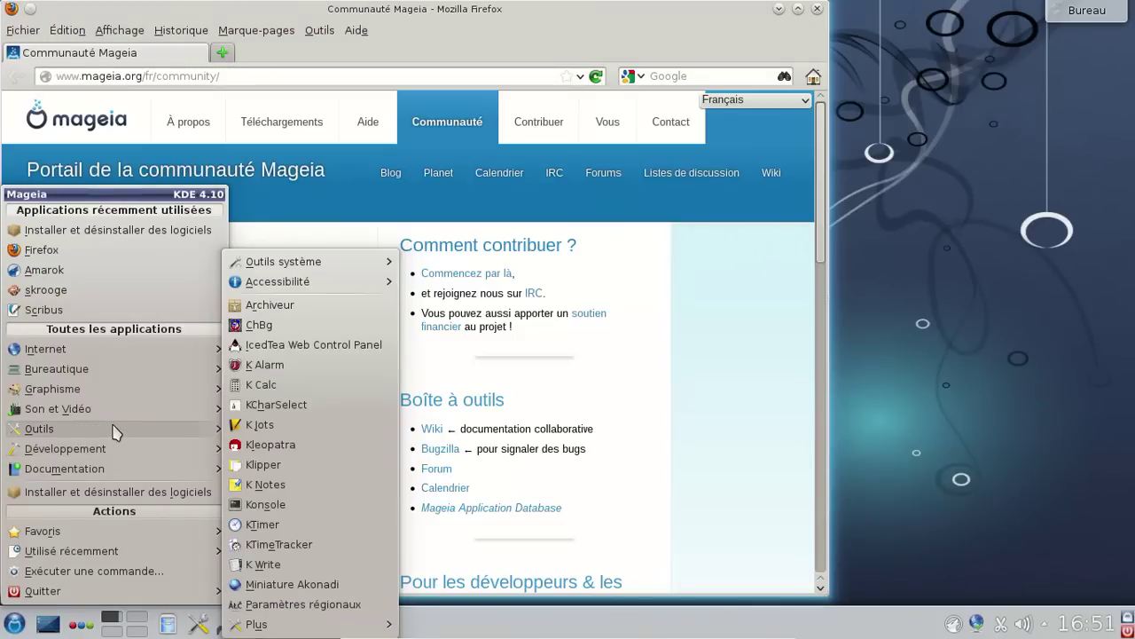
mouse_move(99, 400)
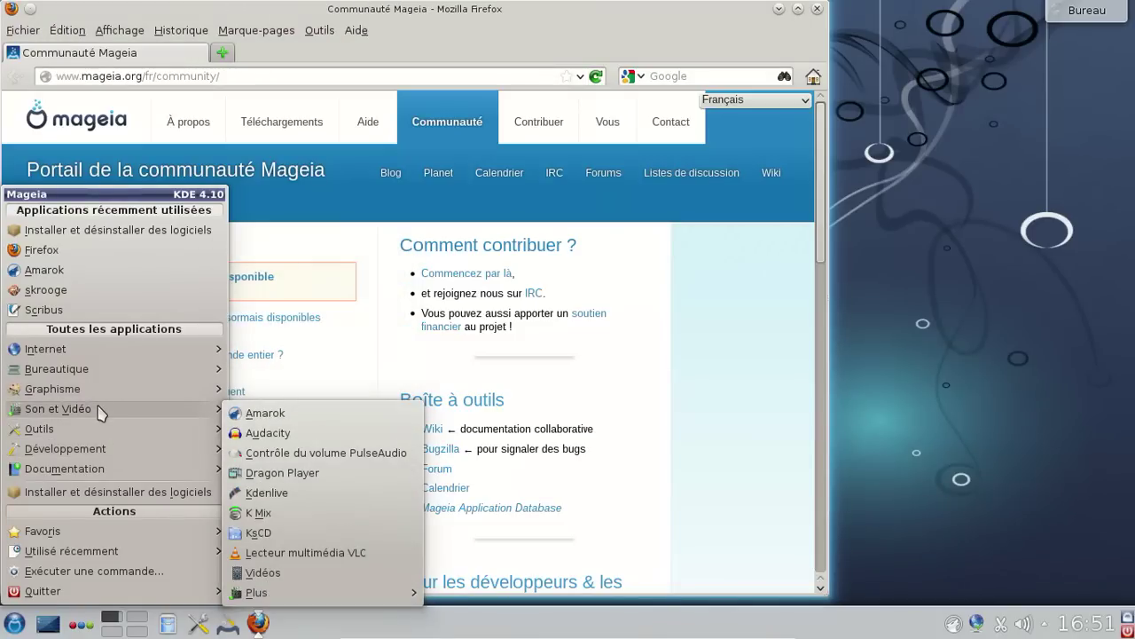
mouse_move(283, 596)
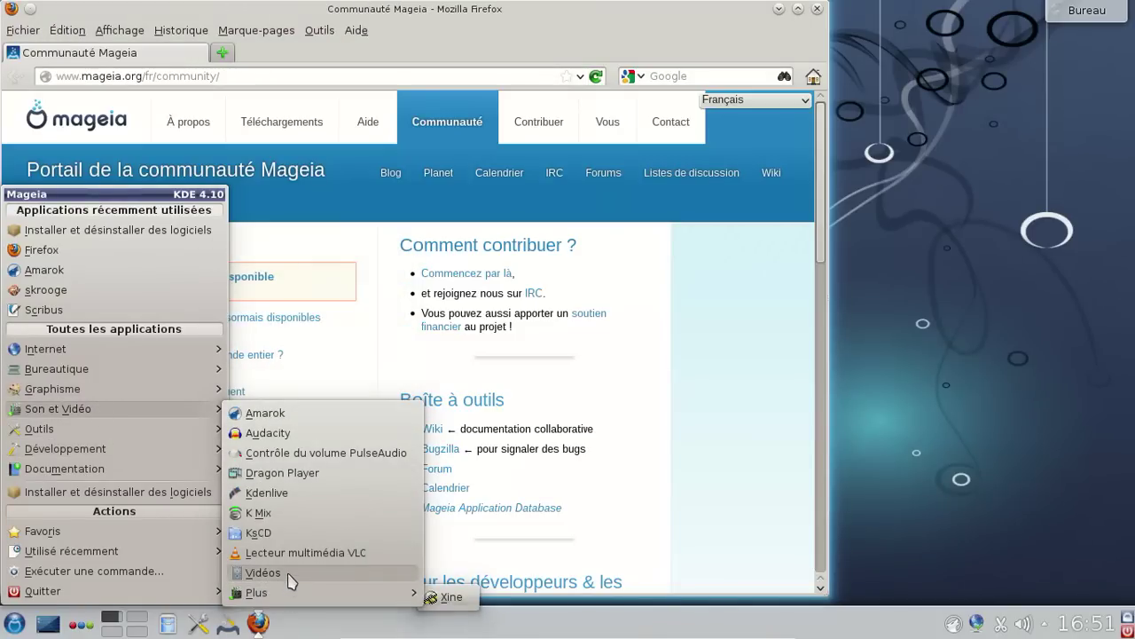
left_click(287, 558)
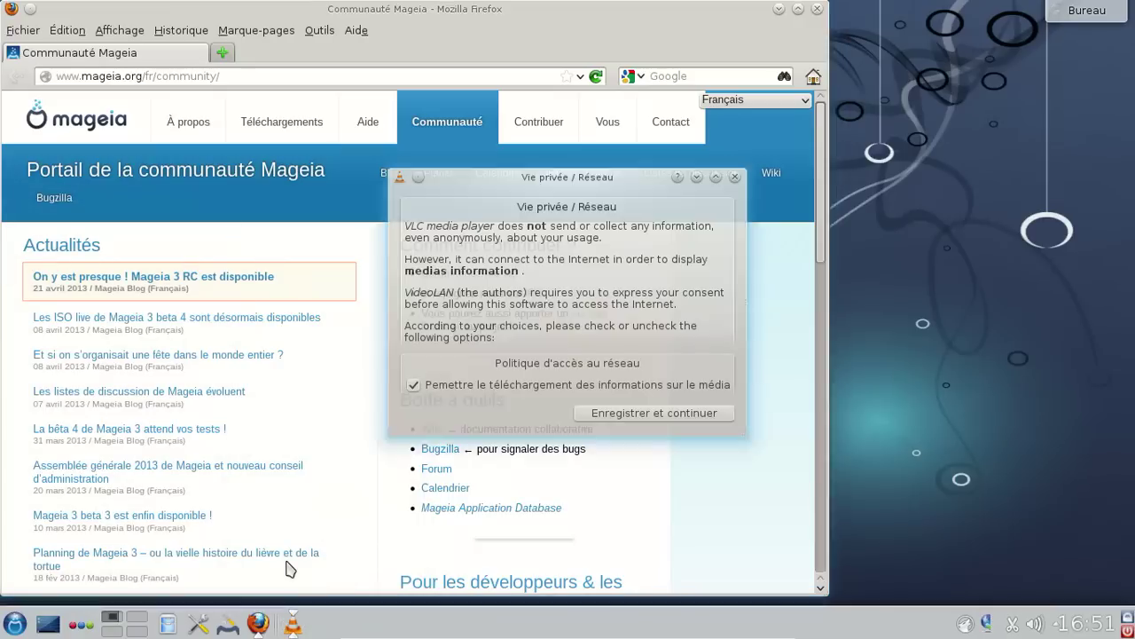
left_click(625, 413)
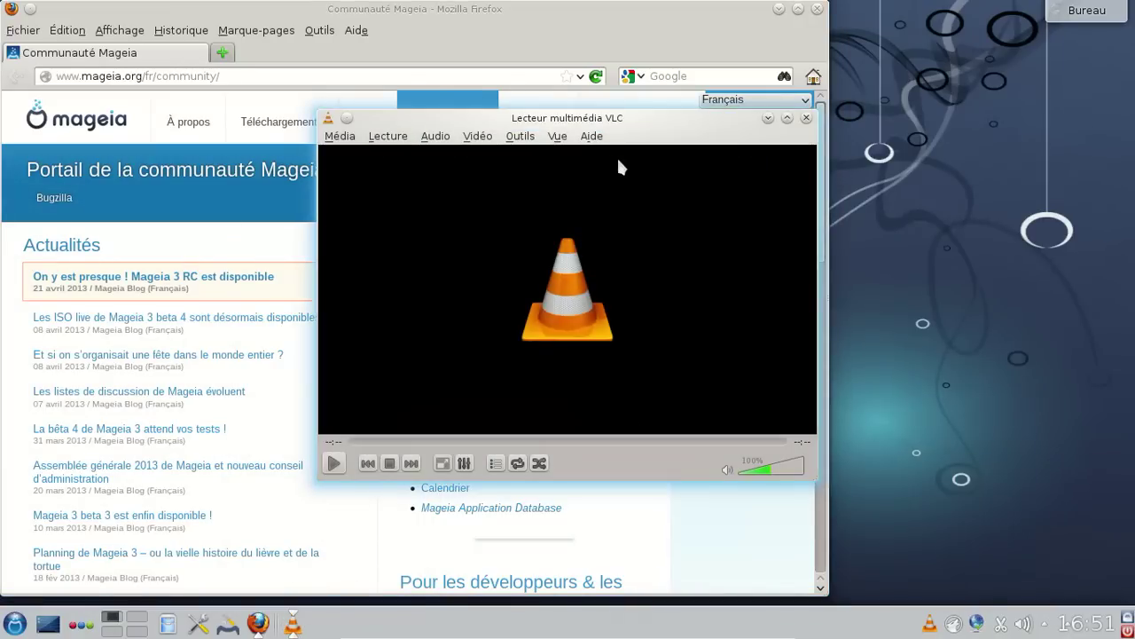
Check the version information of VLC and close the player
left_click(591, 136)
left_click(603, 182)
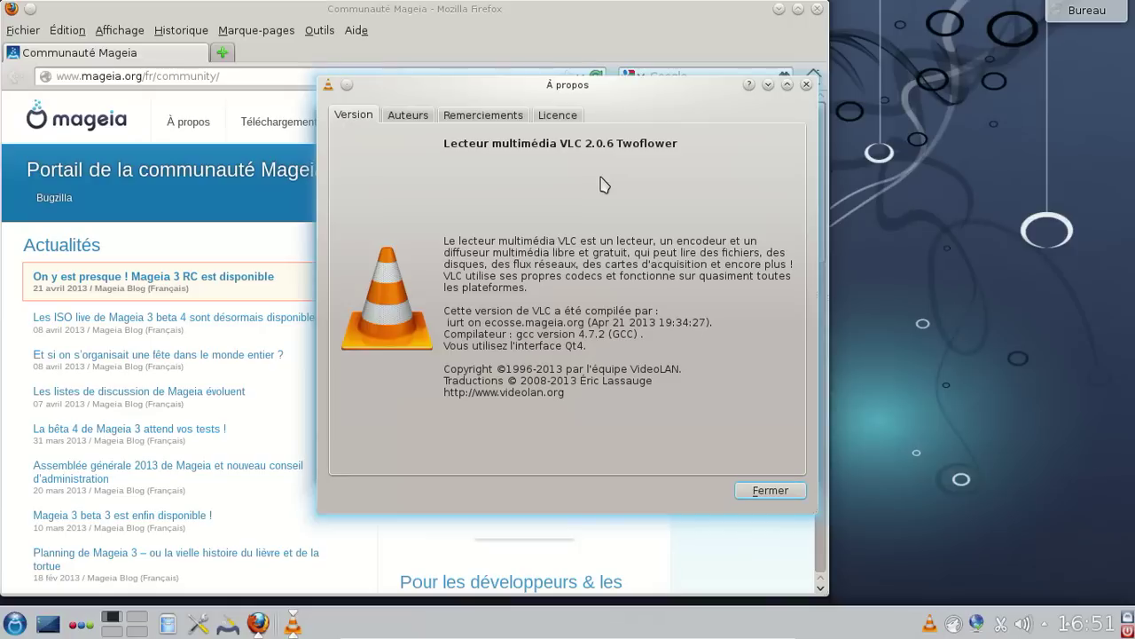
left_click(757, 488)
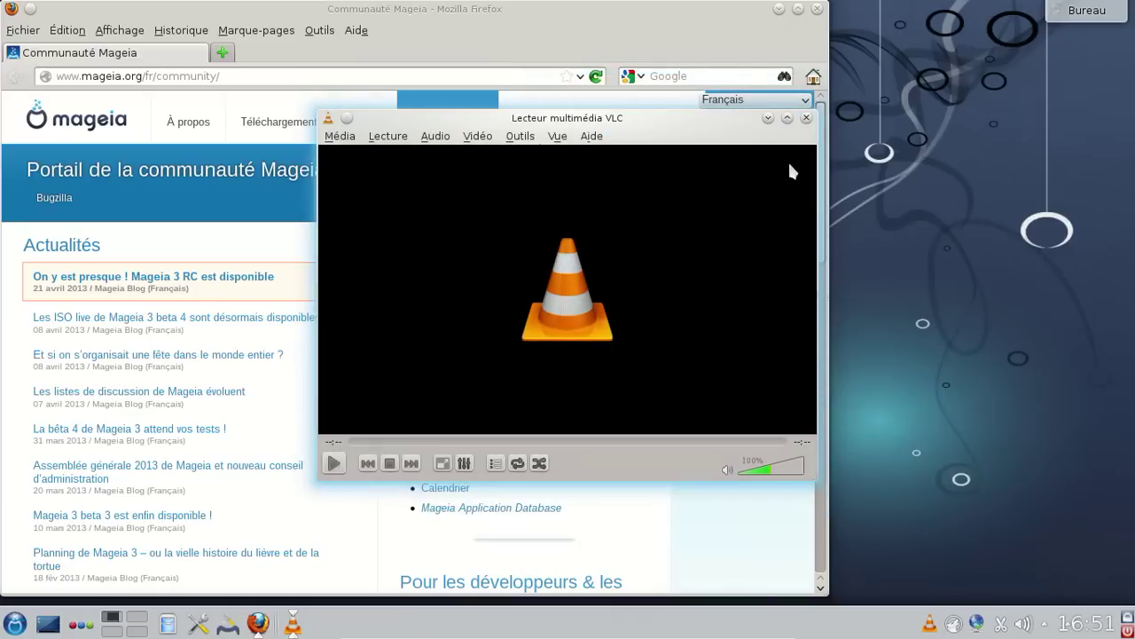
left_click(807, 118)
Examine the categories of installed applications to locate the Adobe Flash Player and K3B entries among the tools
left_click(14, 622)
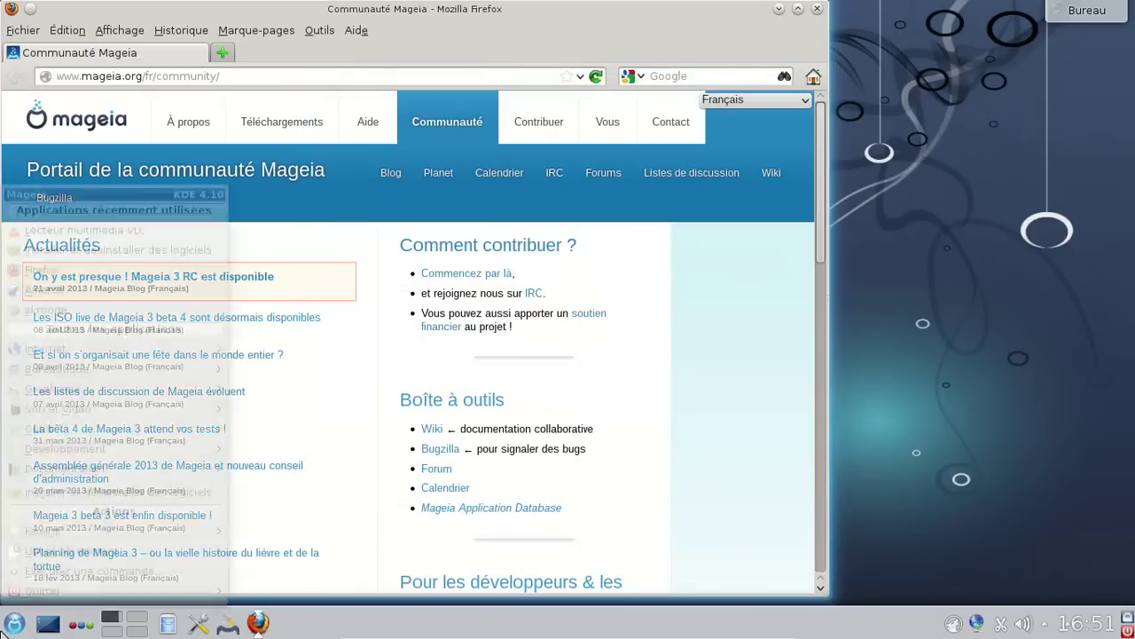
mouse_move(108, 347)
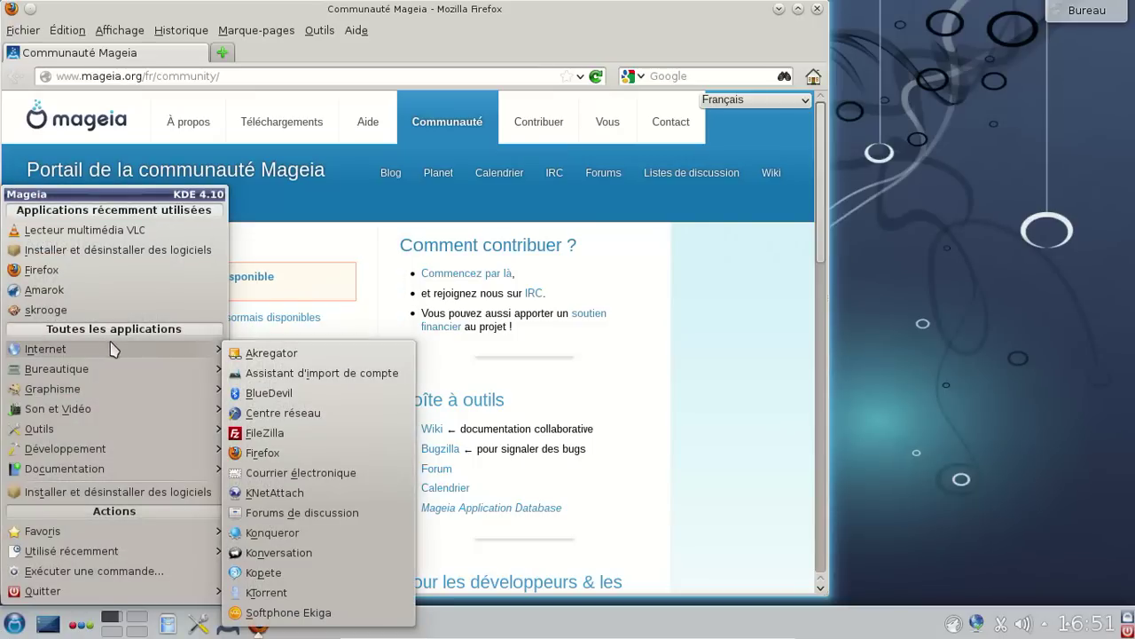
mouse_move(147, 371)
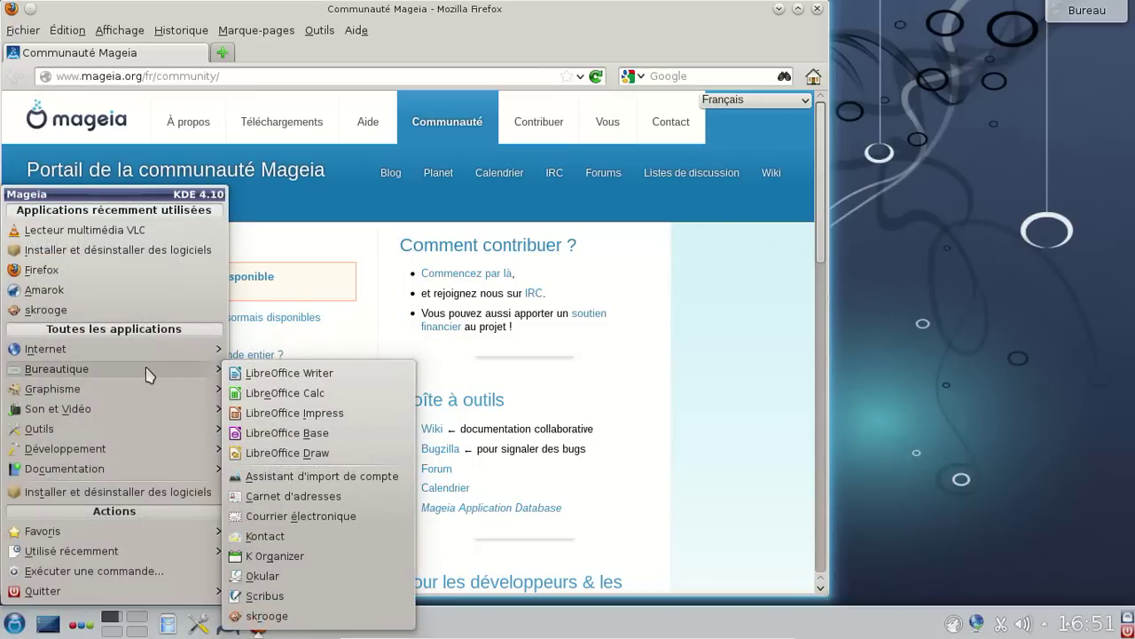
mouse_move(133, 414)
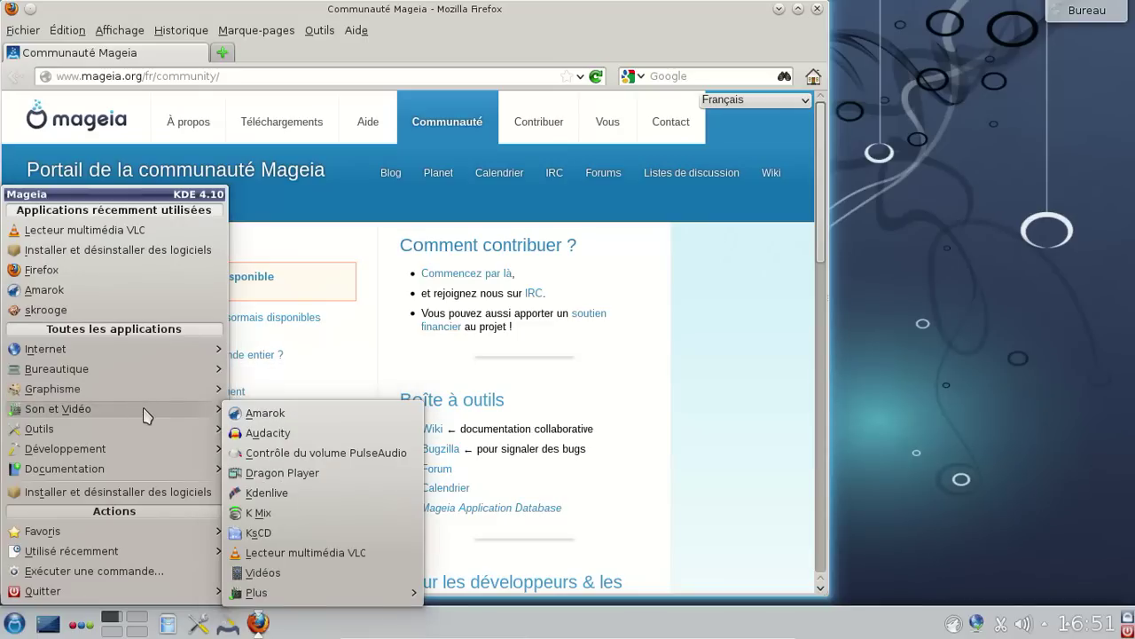
mouse_move(333, 594)
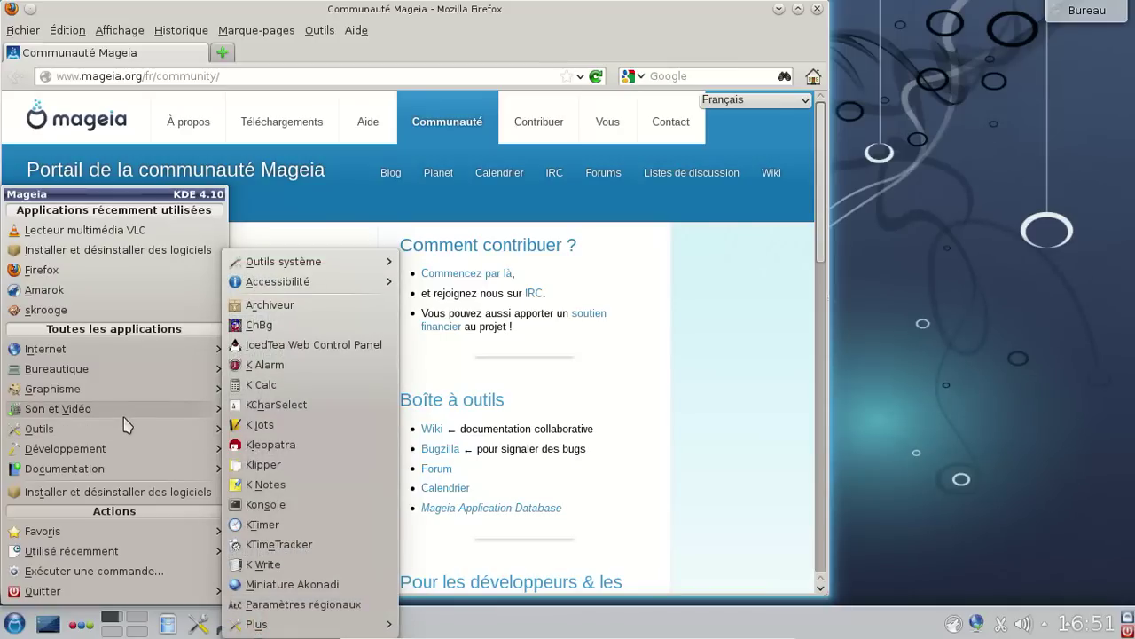
mouse_move(108, 373)
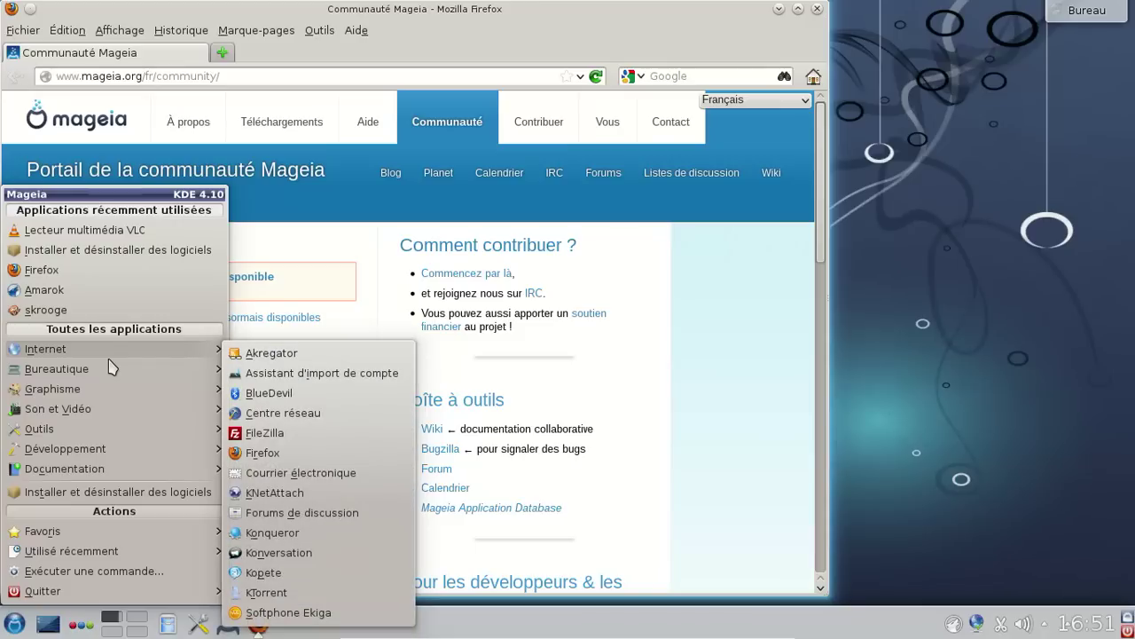
mouse_move(86, 409)
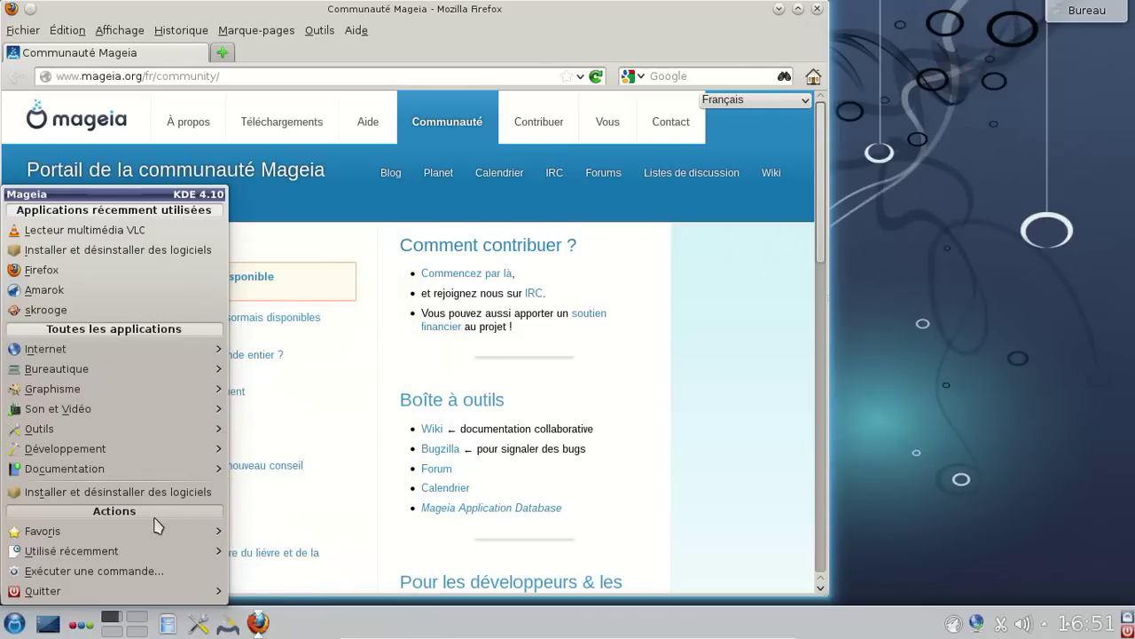
mouse_move(116, 590)
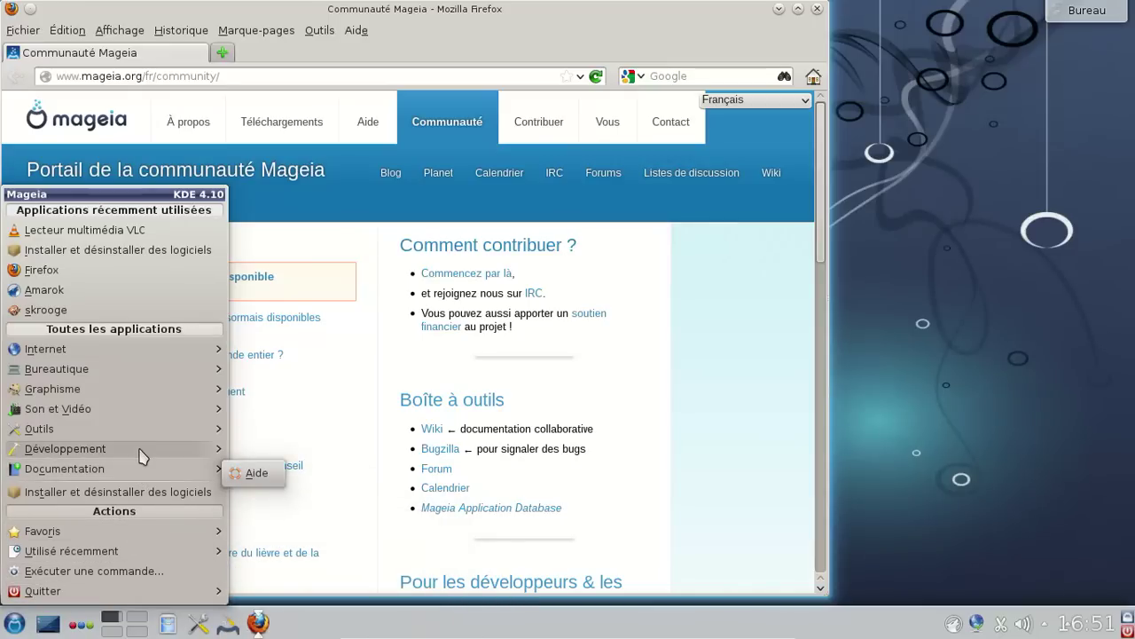
mouse_move(142, 452)
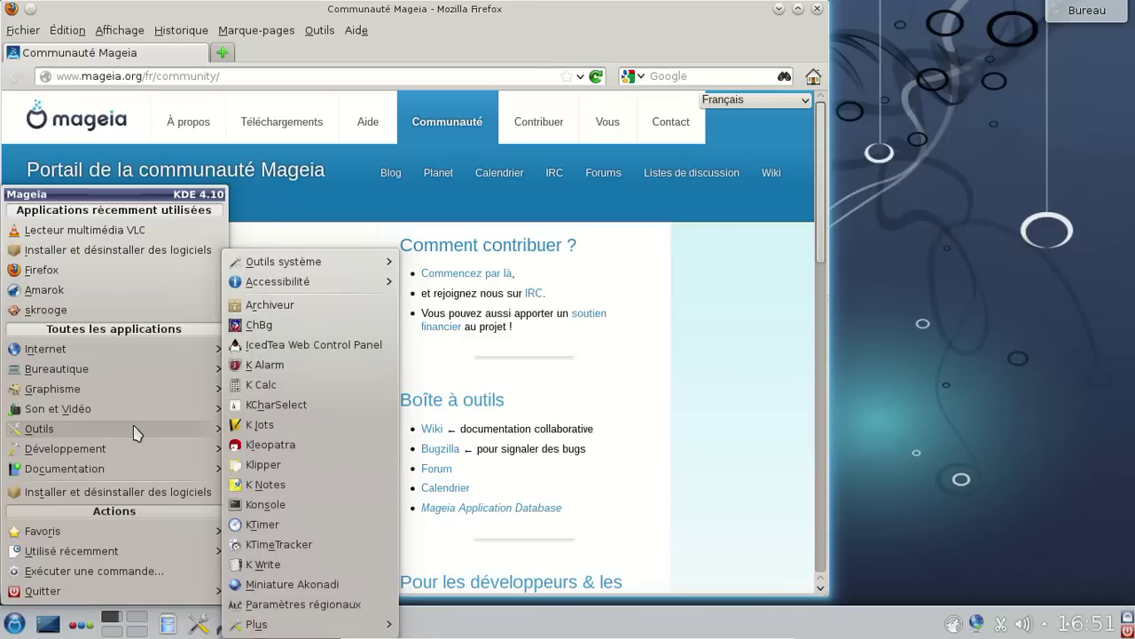
mouse_move(338, 627)
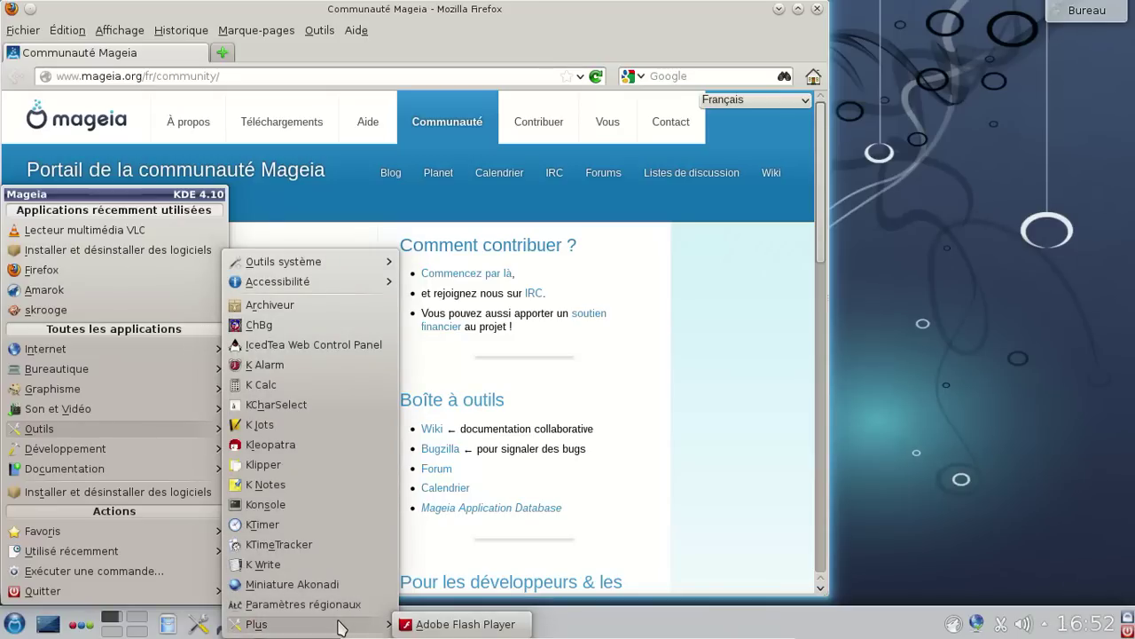
mouse_move(333, 266)
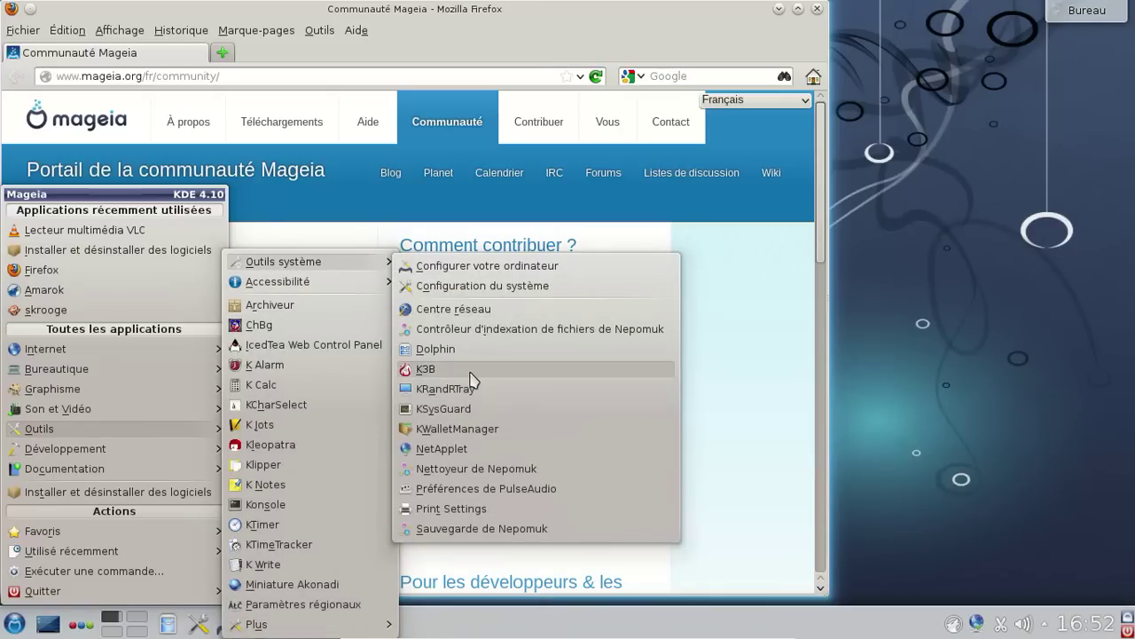
left_click(798, 351)
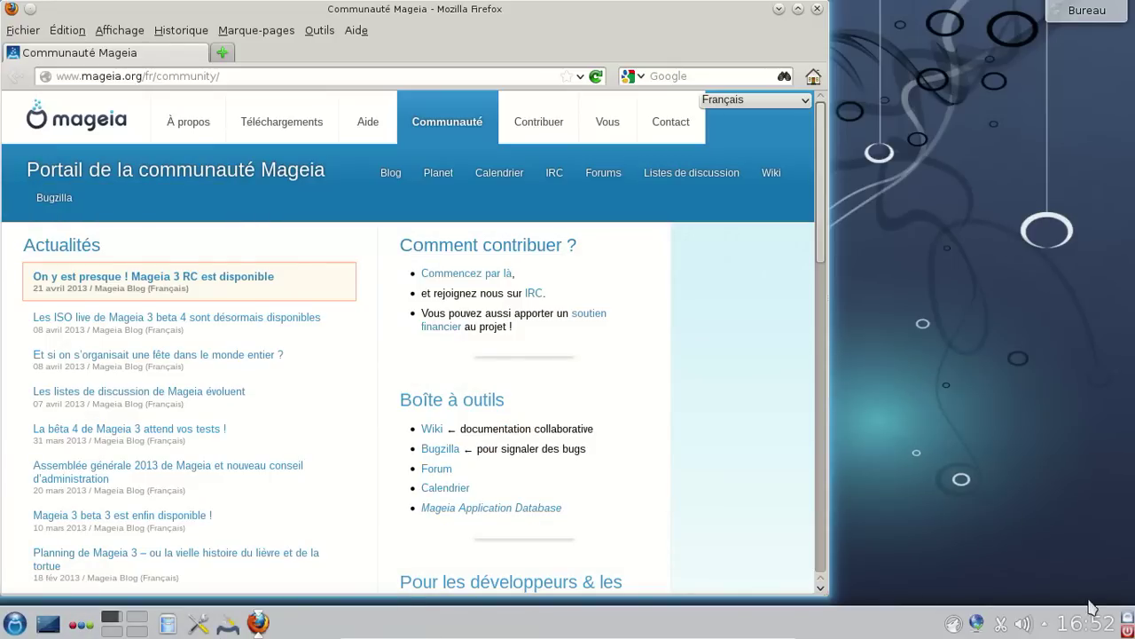
Lock the launchers of the icon-only task manager and unlock the desktop widgets
right_click(503, 628)
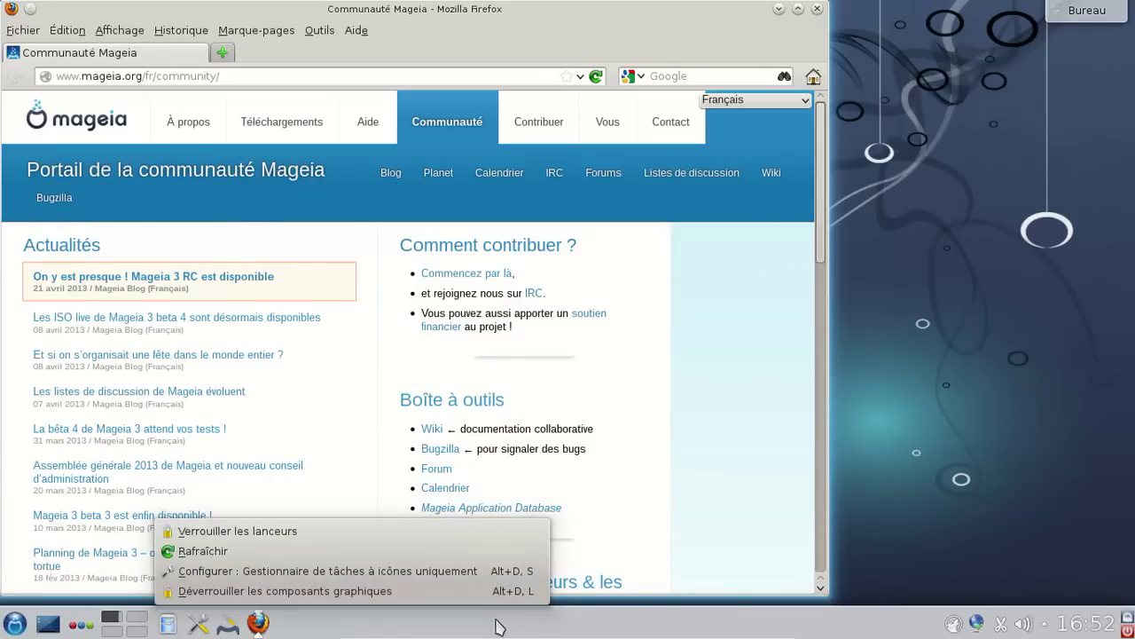
left_click(494, 553)
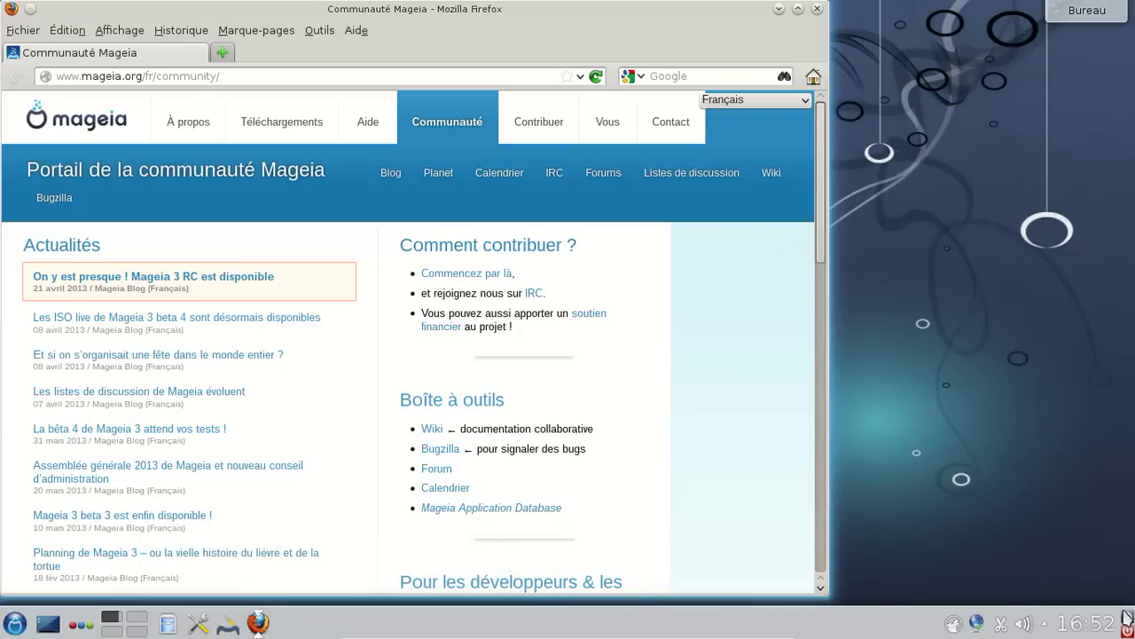
right_click(410, 633)
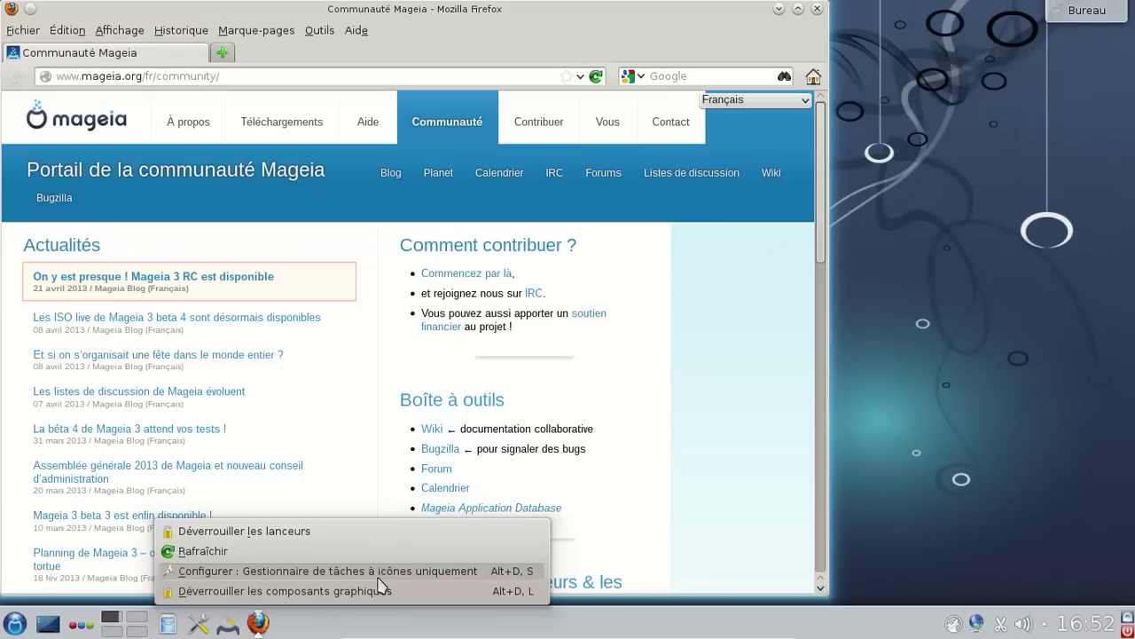
left_click(500, 599)
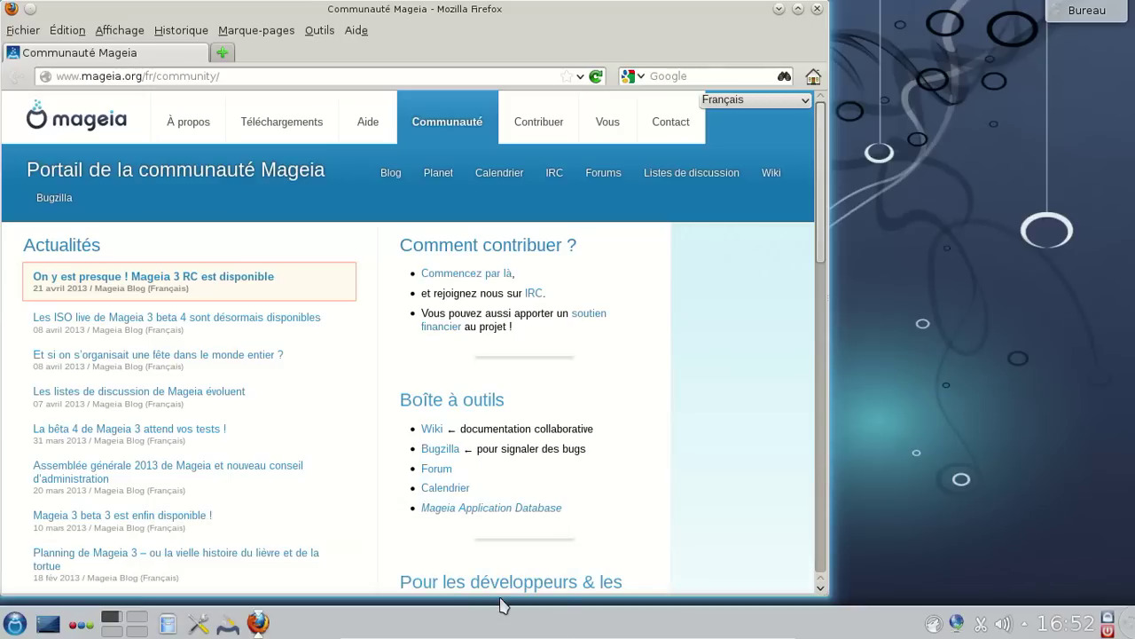
List the widgets available for the panel and narrow them to the Lanceurs d'applications category
right_click(723, 631)
mouse_move(768, 569)
left_click(652, 544)
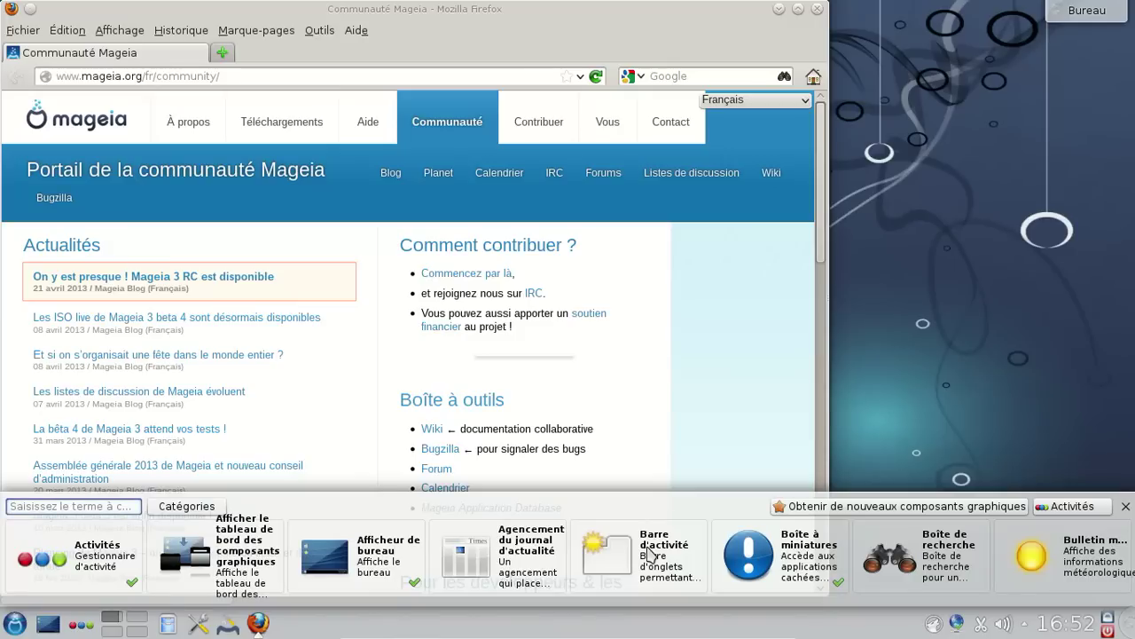
left_click(197, 511)
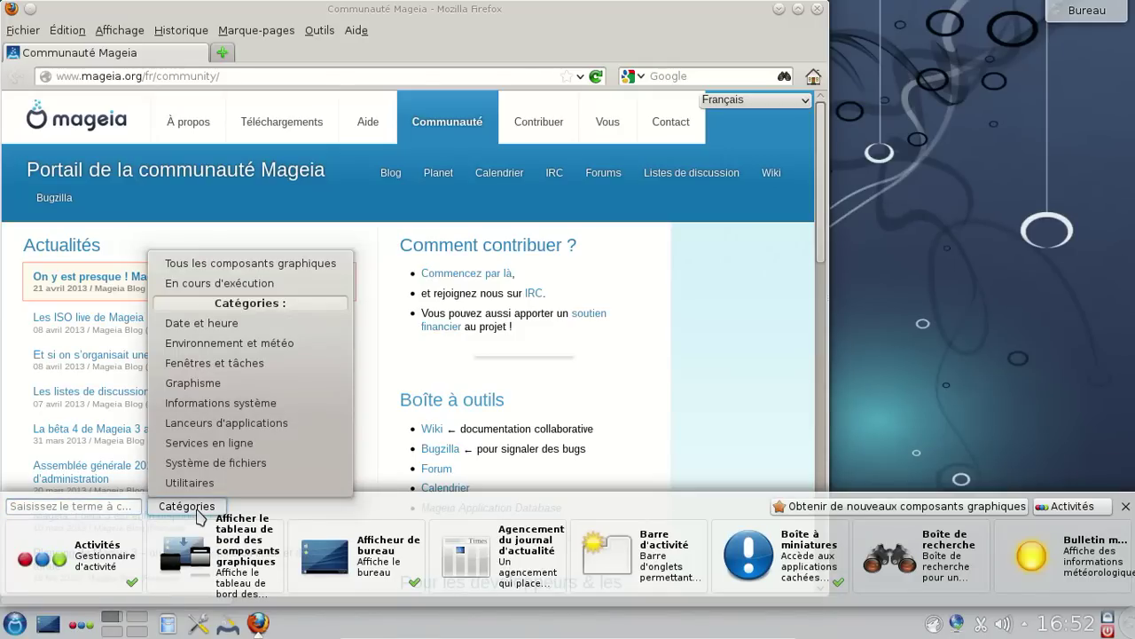
left_click(226, 424)
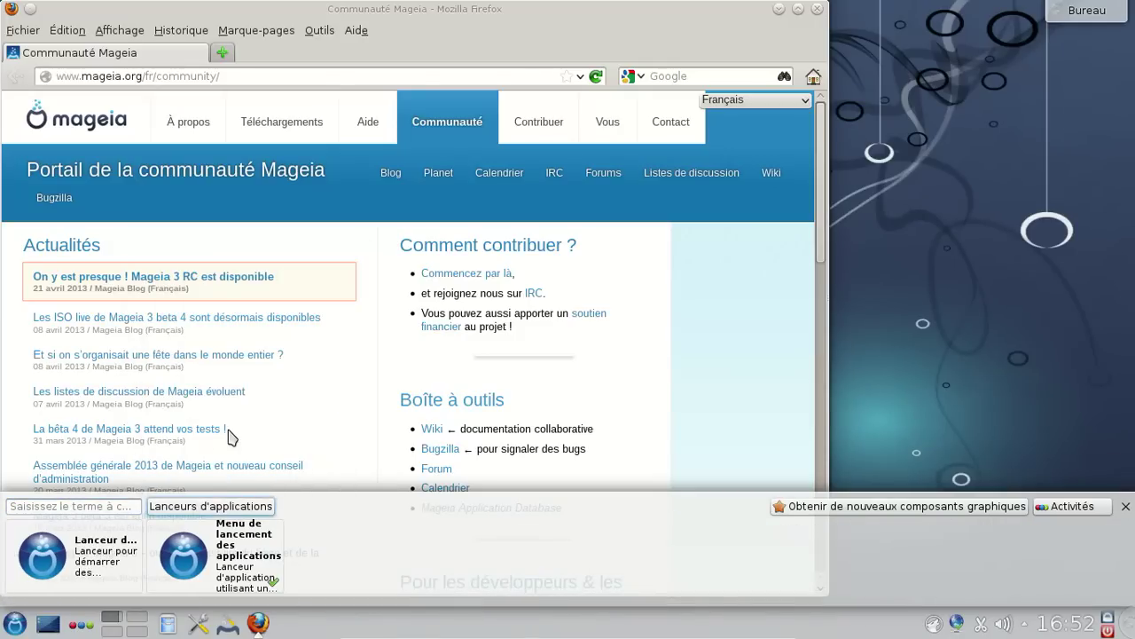
mouse_move(103, 556)
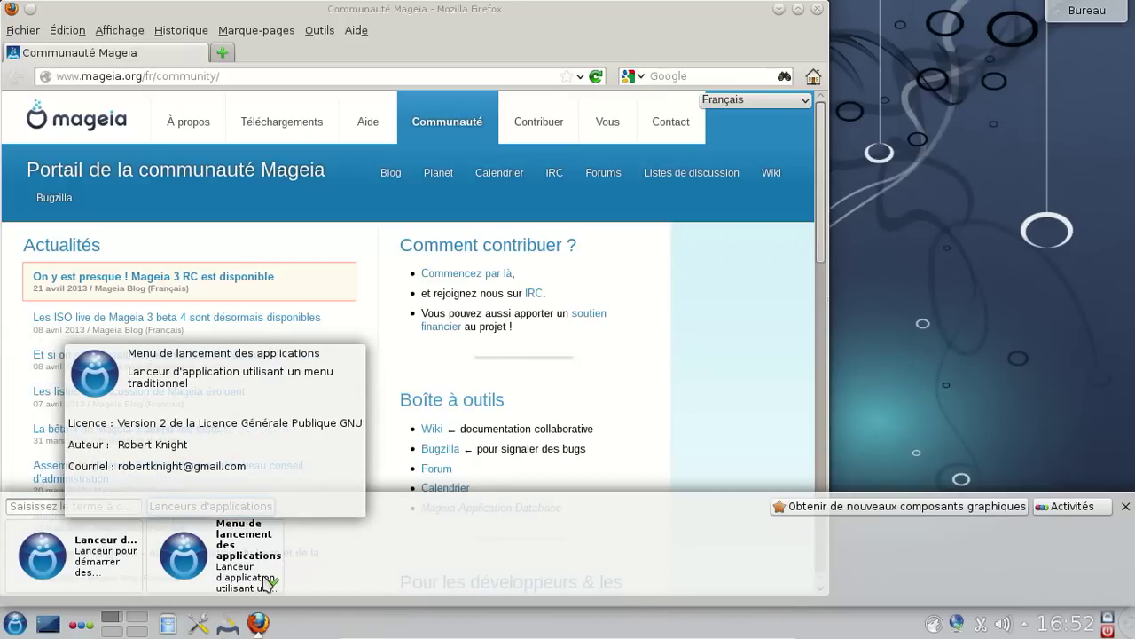
Remove the traditional application launch menu from the panel and try to place the other application launcher widget there
right_click(9, 626)
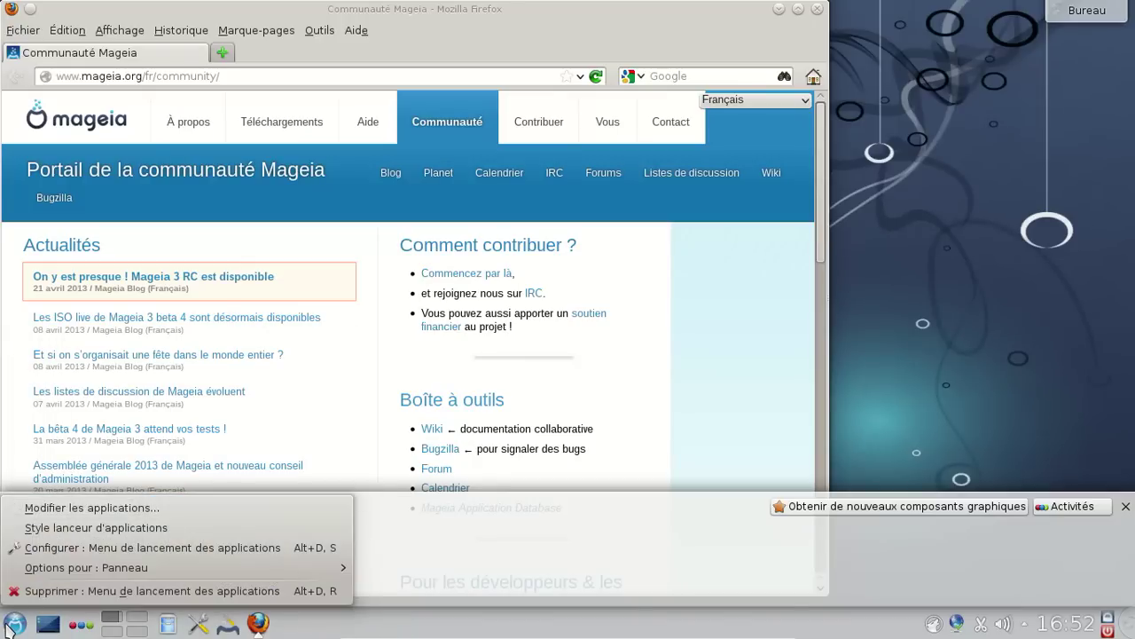
left_click(27, 590)
left_click_drag(39, 554, 285, 632)
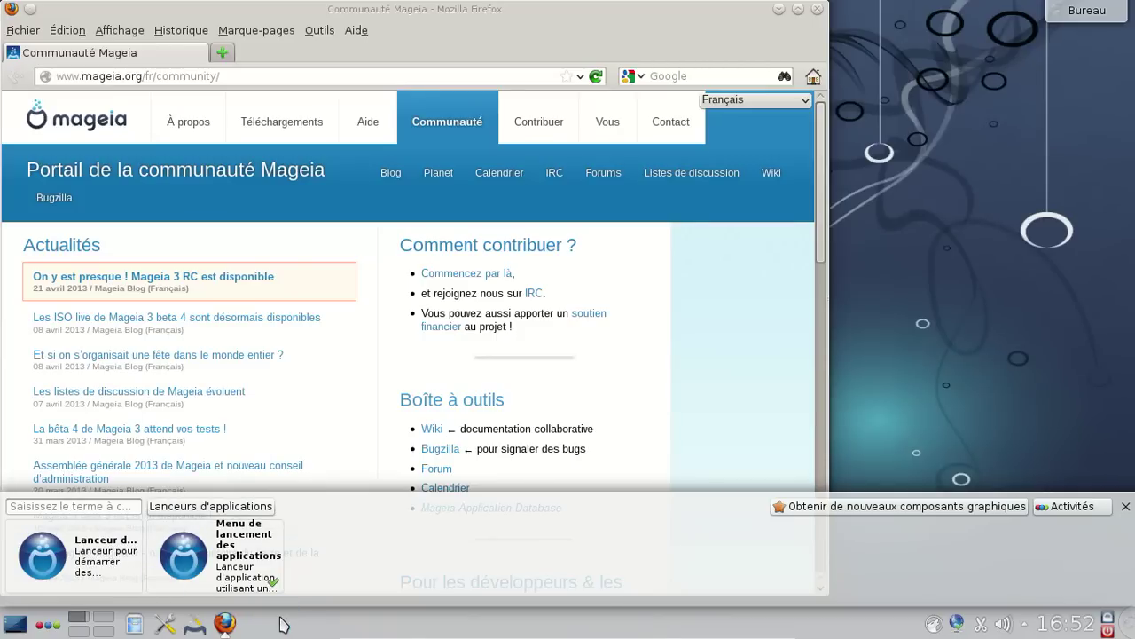
Close the widget list and the Firefox window
left_click(1124, 505)
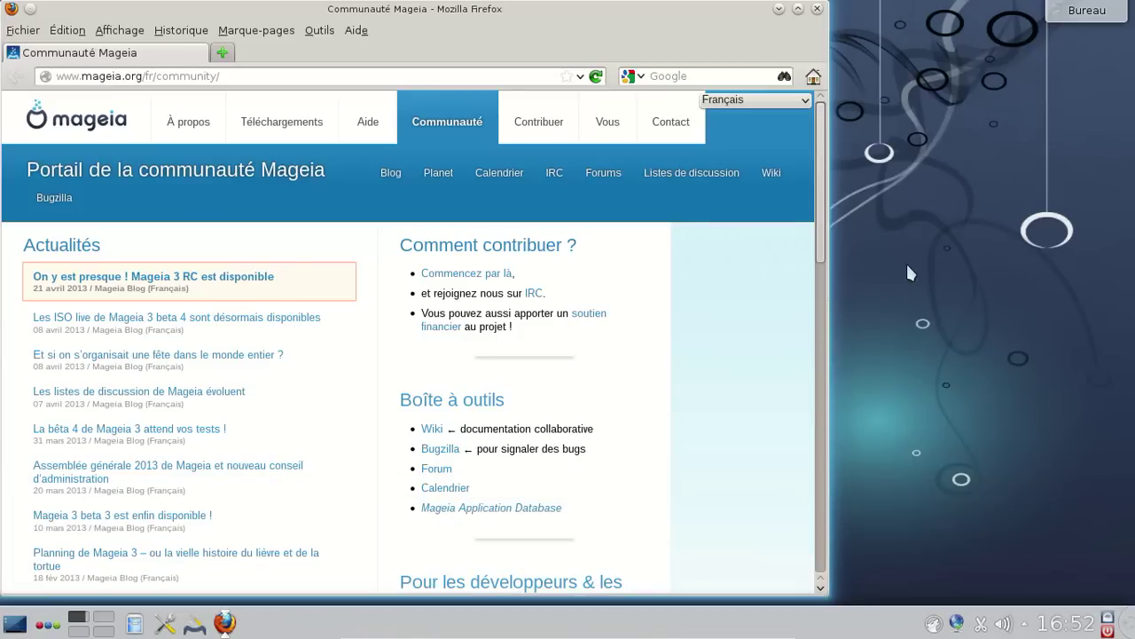
left_click(818, 8)
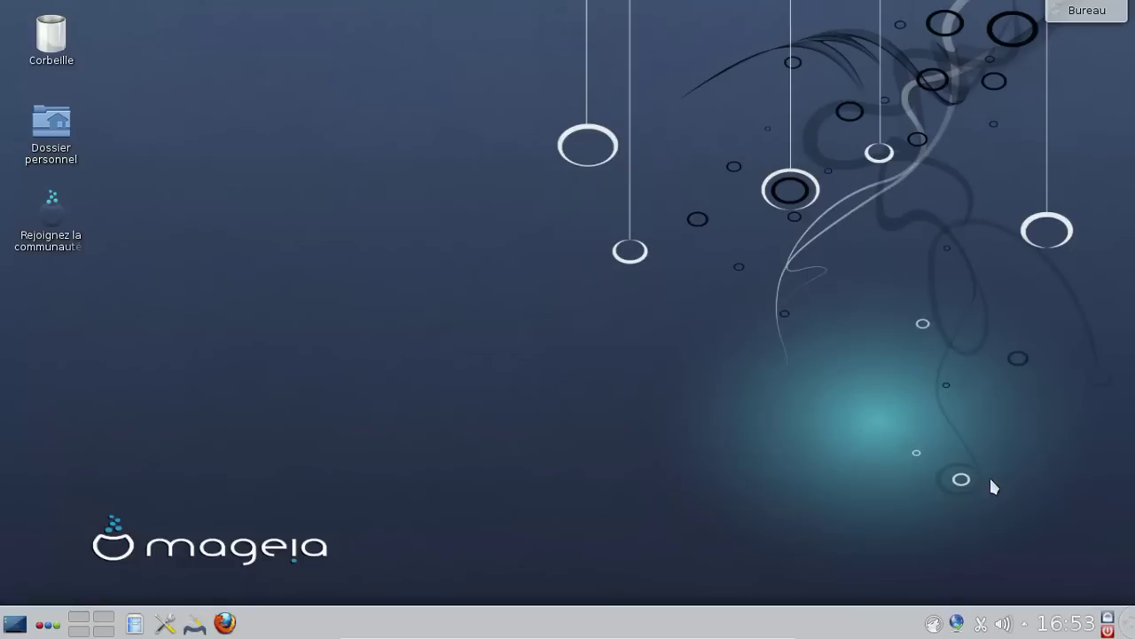
Add the non-traditional application launcher widget from the Lanceurs d'applications category to the panel
left_click(1130, 624)
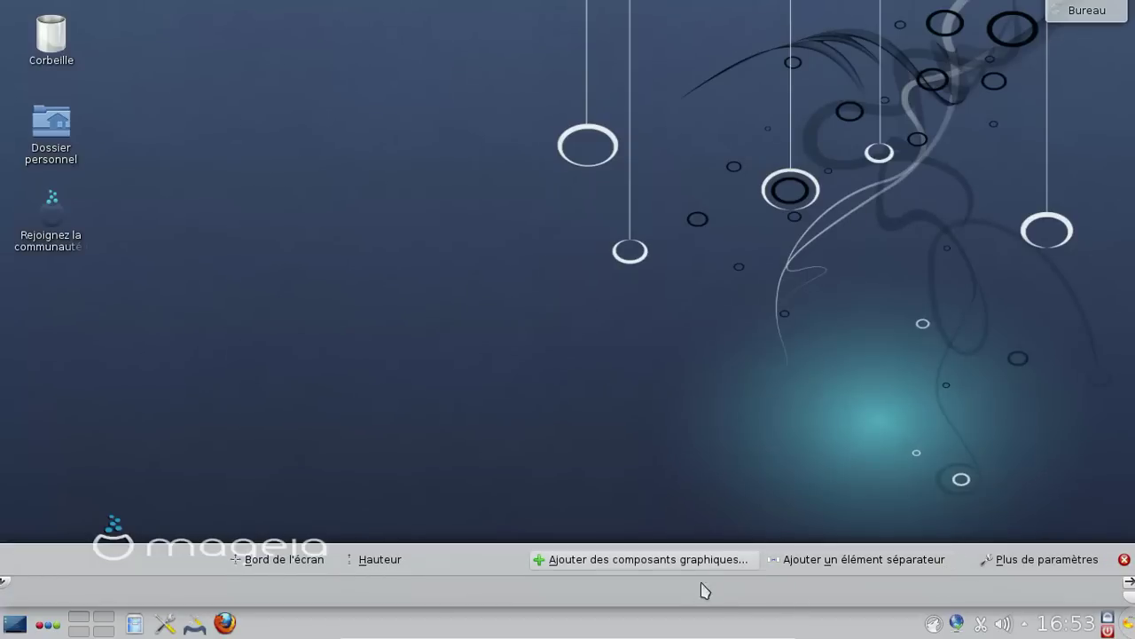
left_click(657, 567)
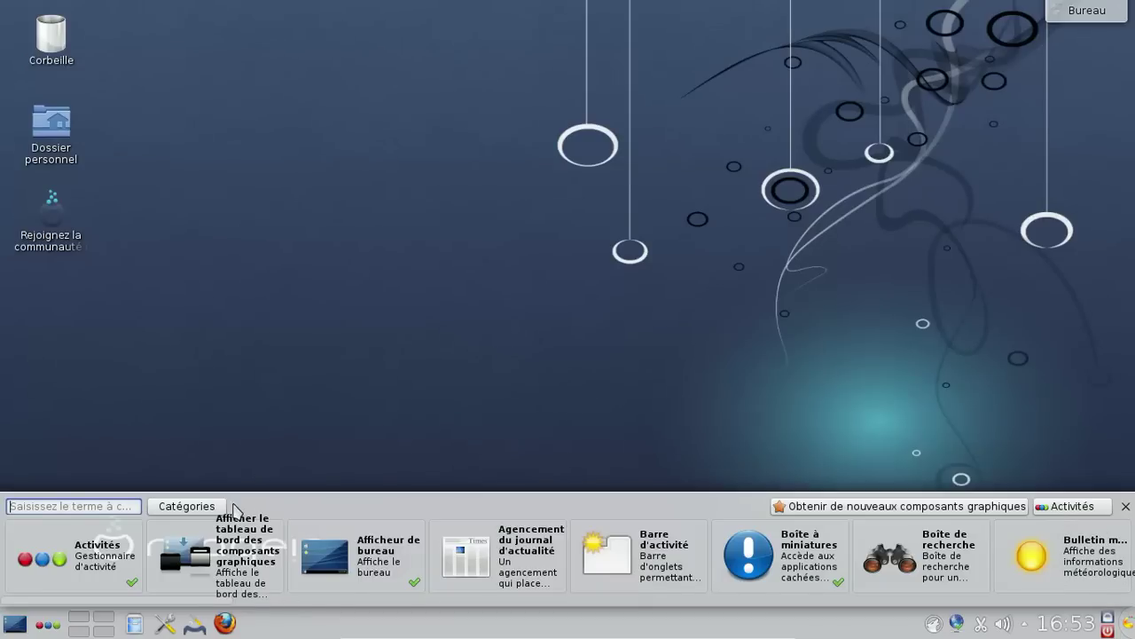
left_click(213, 506)
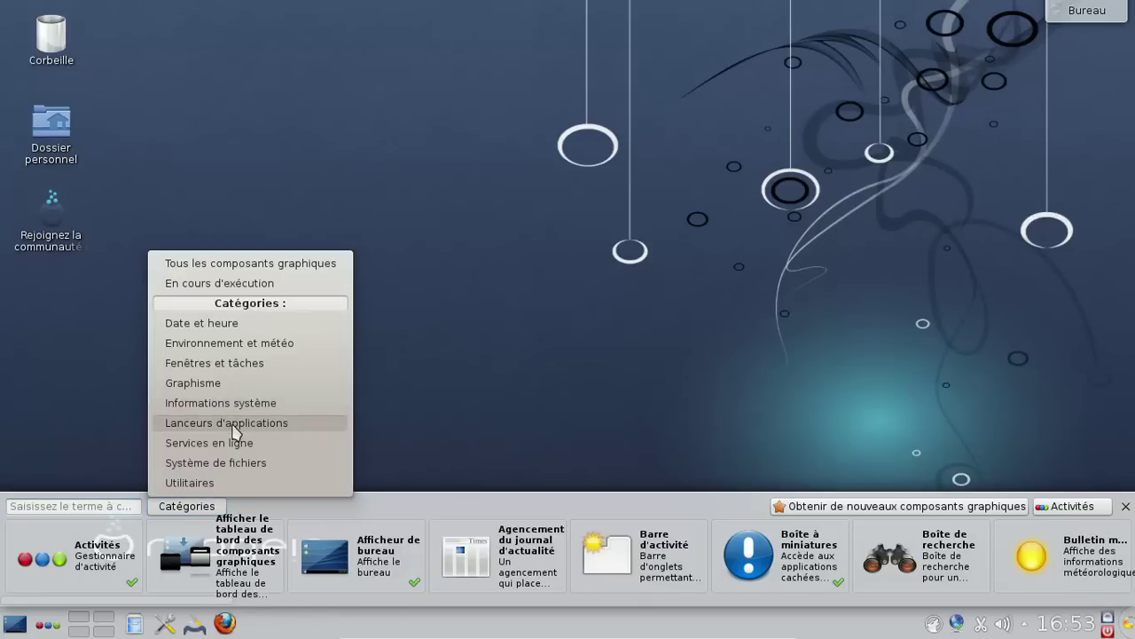
left_click(234, 424)
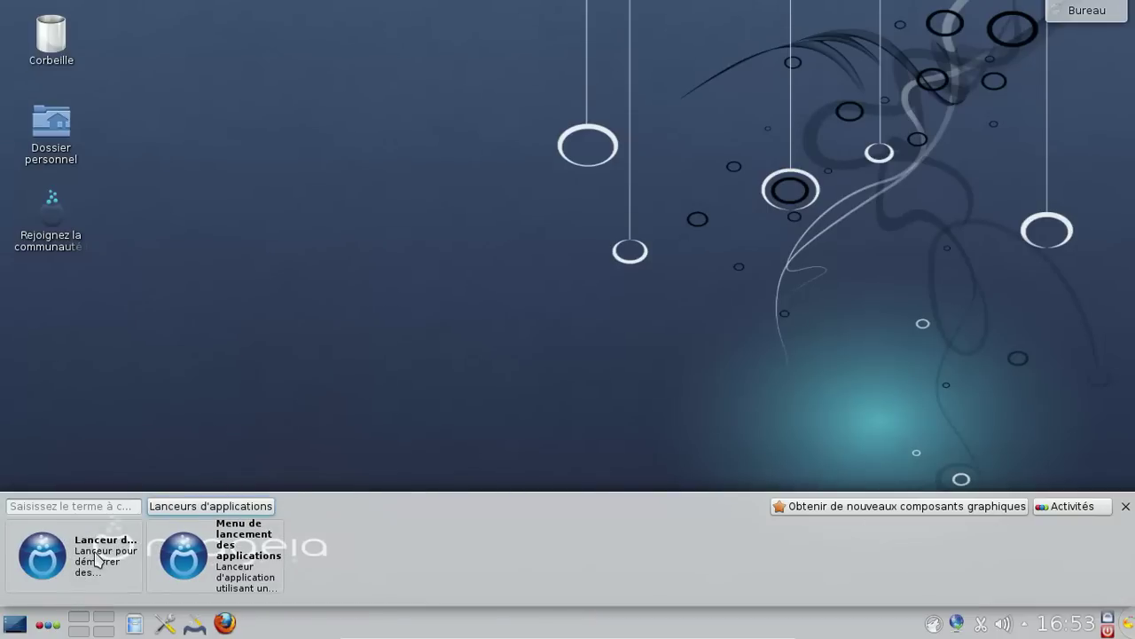
left_click_drag(98, 559, 896, 630)
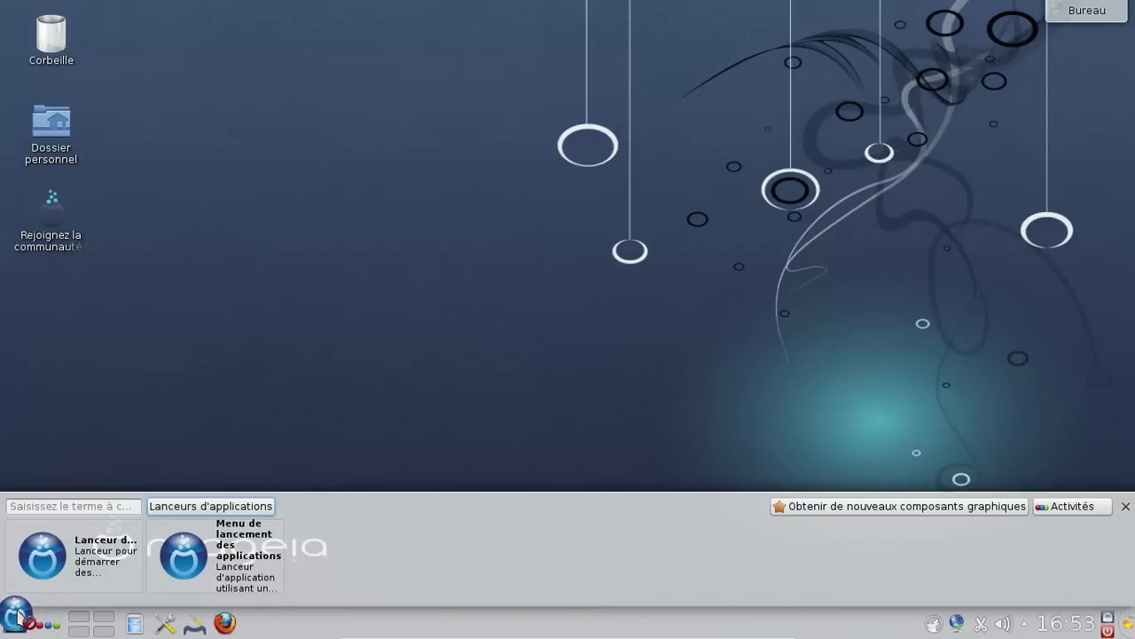
double_click(80, 559)
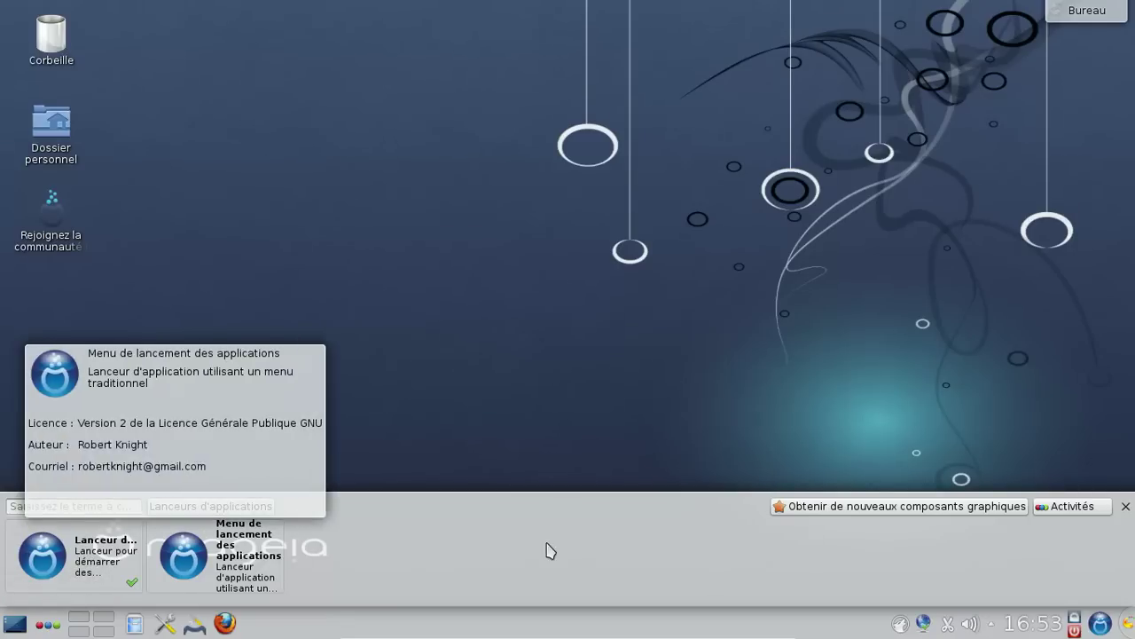
Move the new launcher to the start of the panel, before the show-desktop widget, and close the widget list
mouse_move(1100, 625)
left_click_drag(1102, 625, 7, 622)
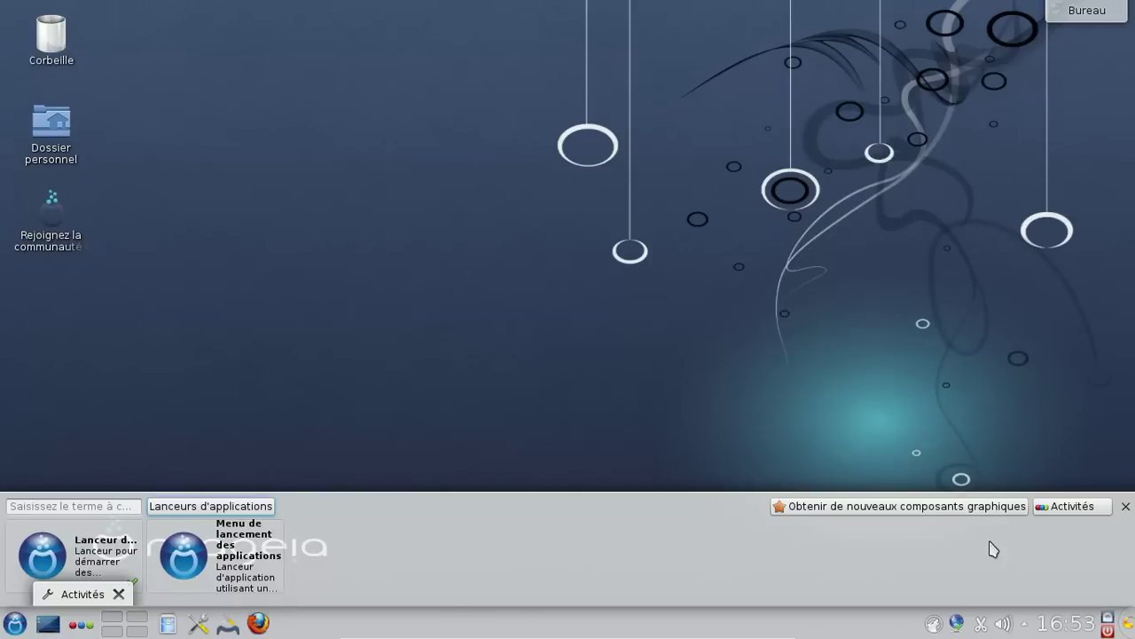
left_click(1126, 506)
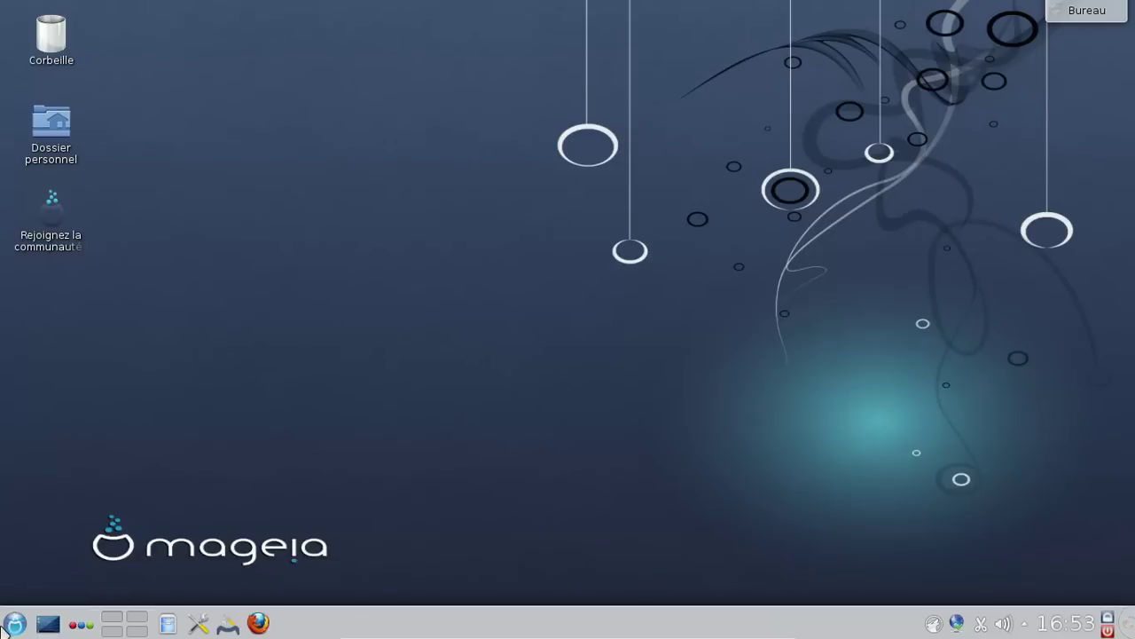
Examine the favourites and the Internet applications in the new launcher, and return to the list of all applications
left_click(15, 624)
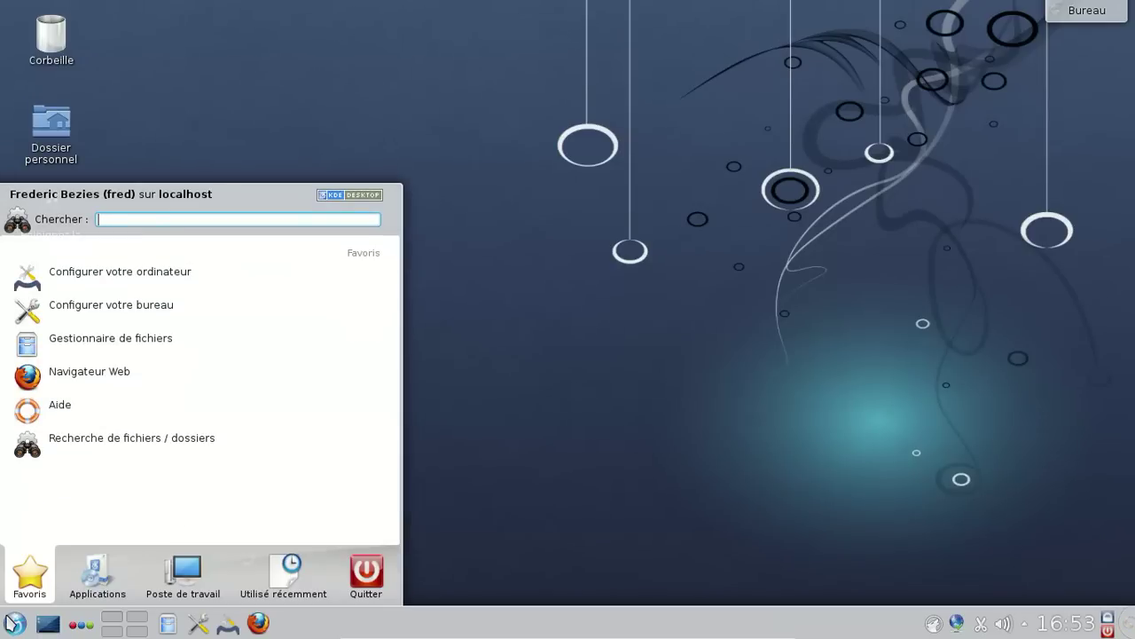
left_click(107, 552)
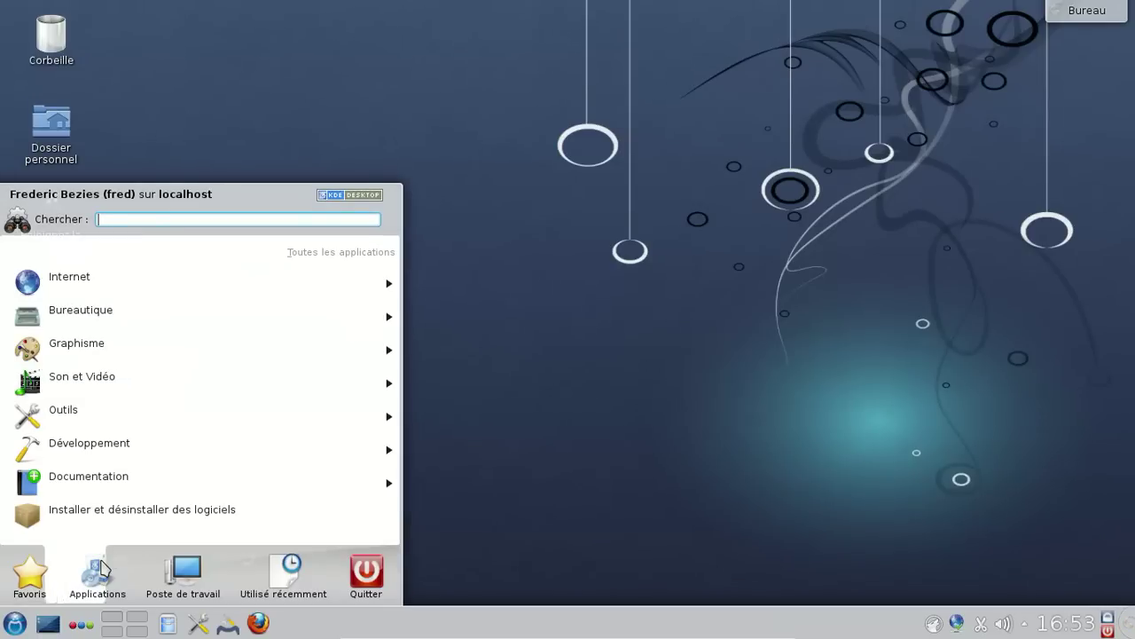
left_click(63, 294)
scroll(271, 337, "down", 3)
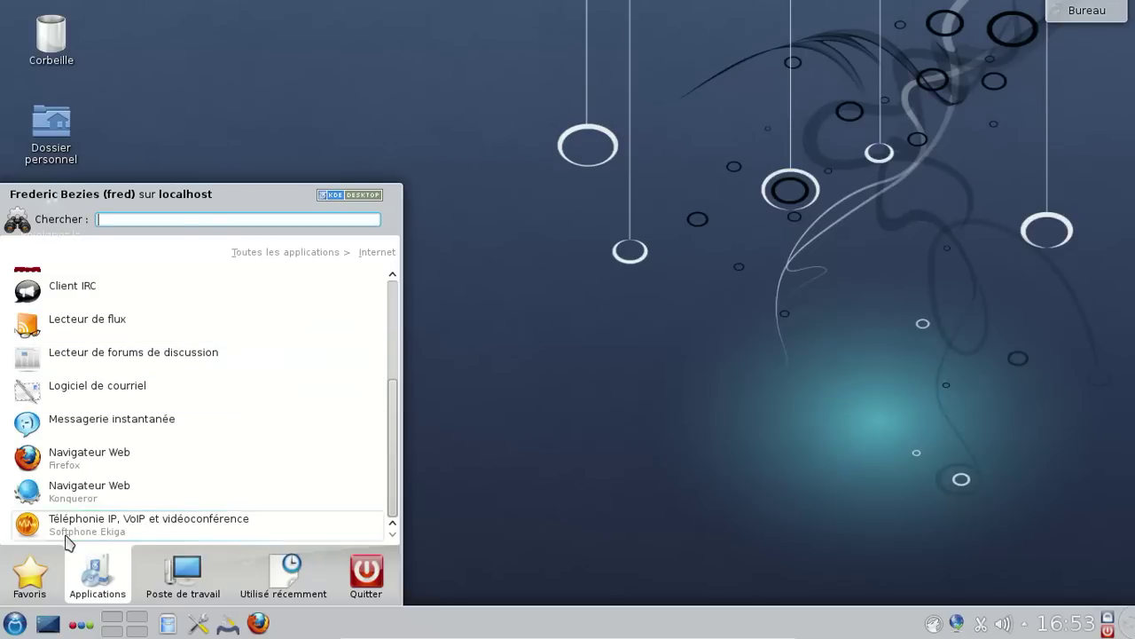
mouse_move(243, 581)
mouse_move(118, 563)
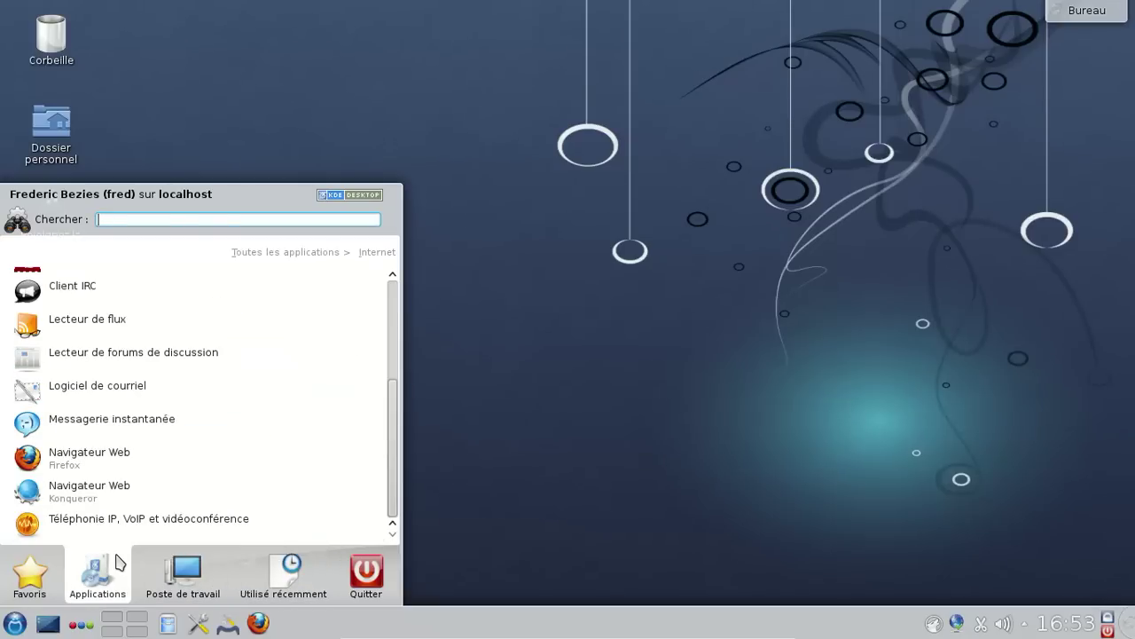
mouse_move(34, 572)
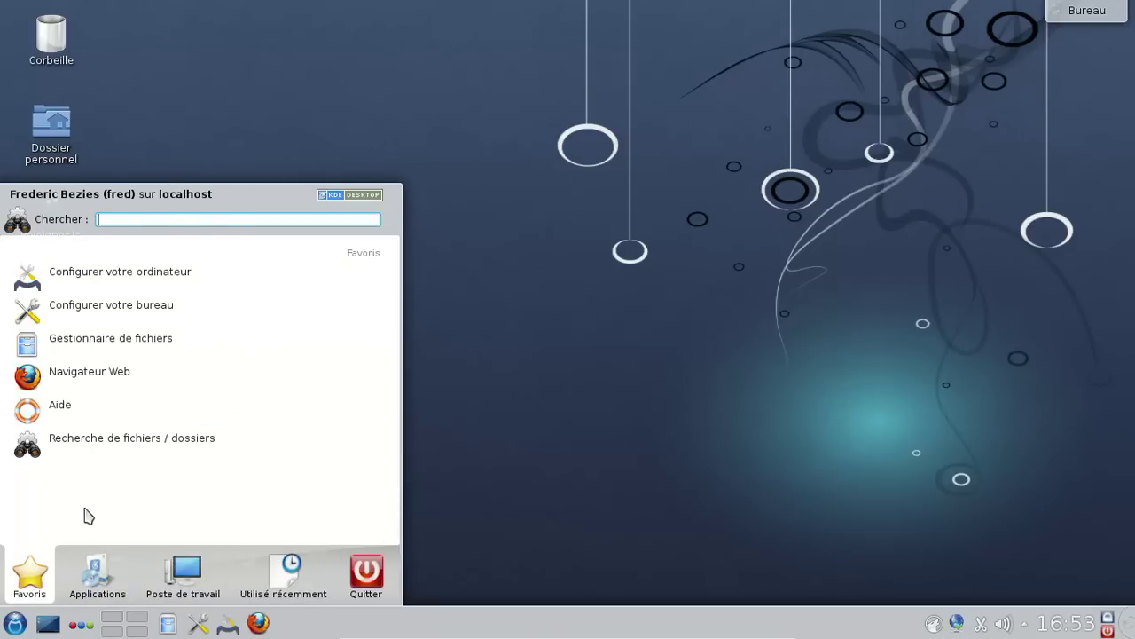
mouse_move(117, 593)
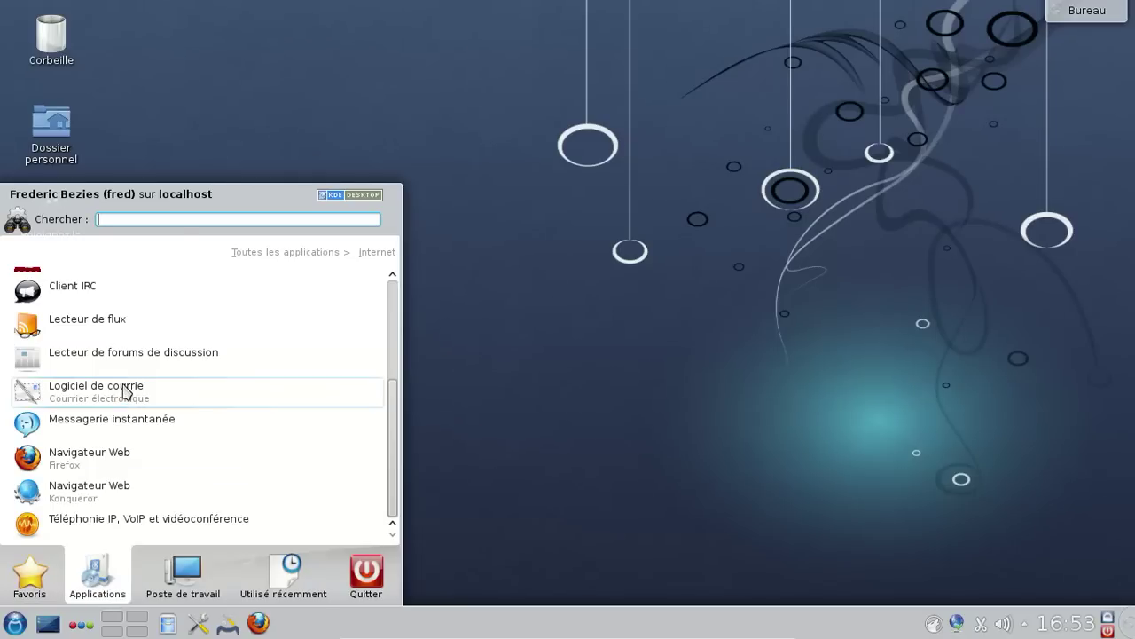
left_click(304, 256)
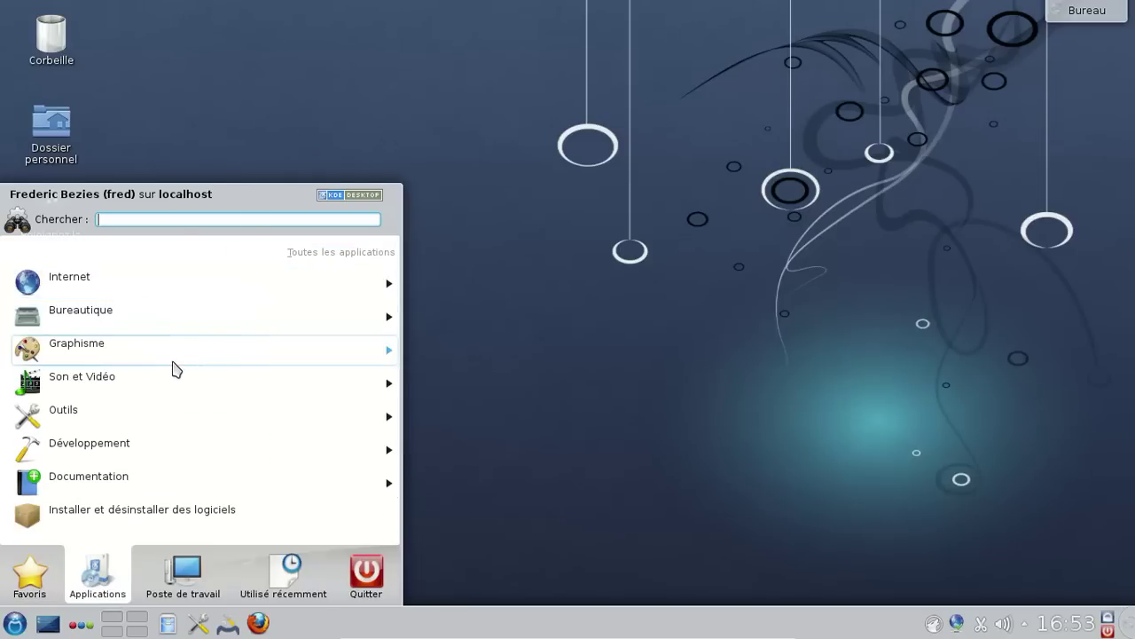
Examine the programs in the Graphisme category and return to the list of all applications
left_click(175, 369)
scroll(175, 369, "down", 3)
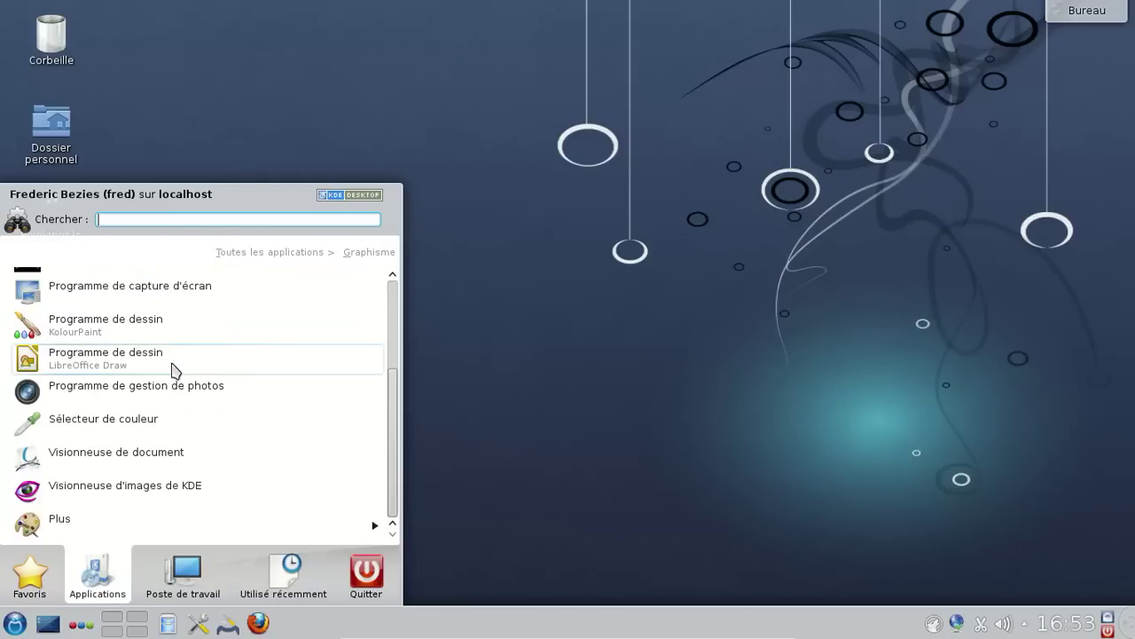
scroll(264, 276, "up", 1)
left_click(319, 256)
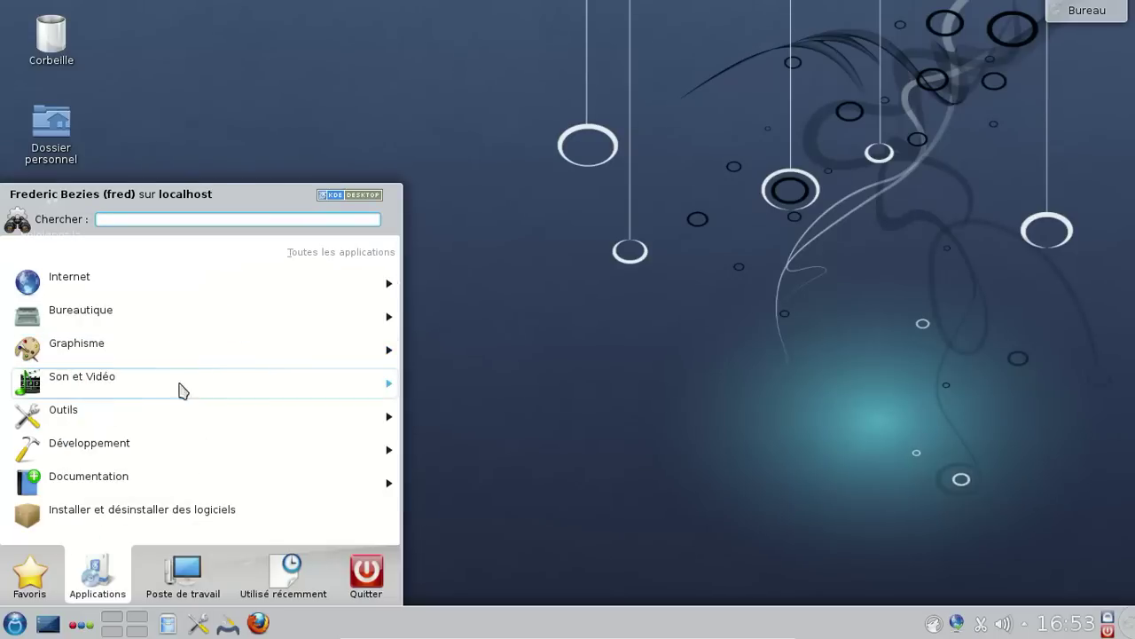
Launch the Vidéos player from the Son et Vidéo applications
left_click(148, 386)
scroll(253, 315, "down", 2)
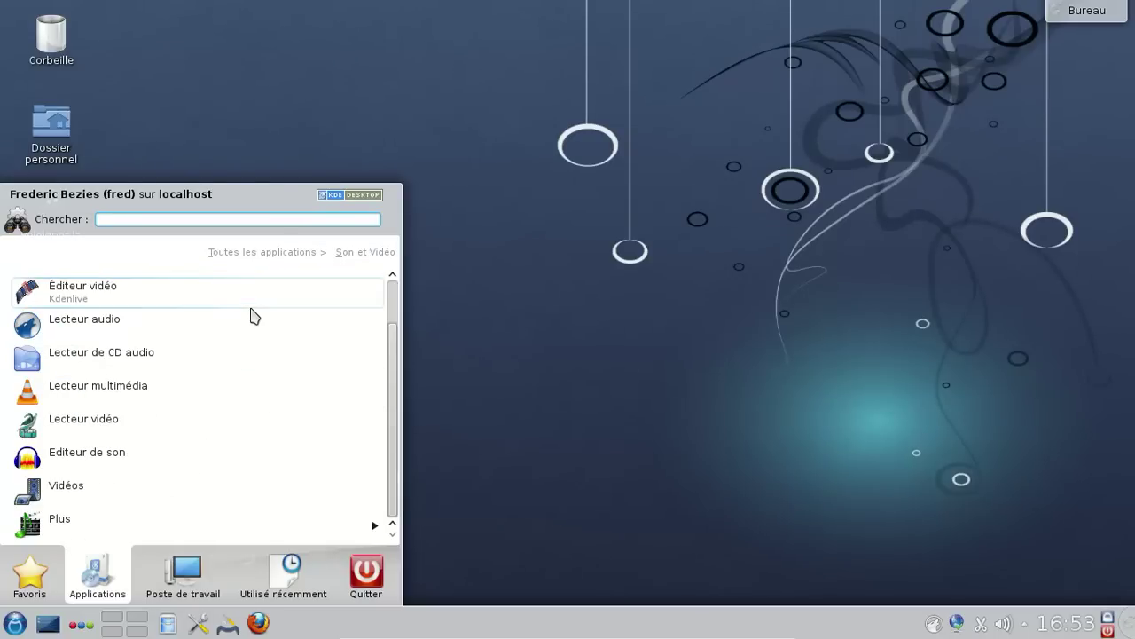
left_click(97, 503)
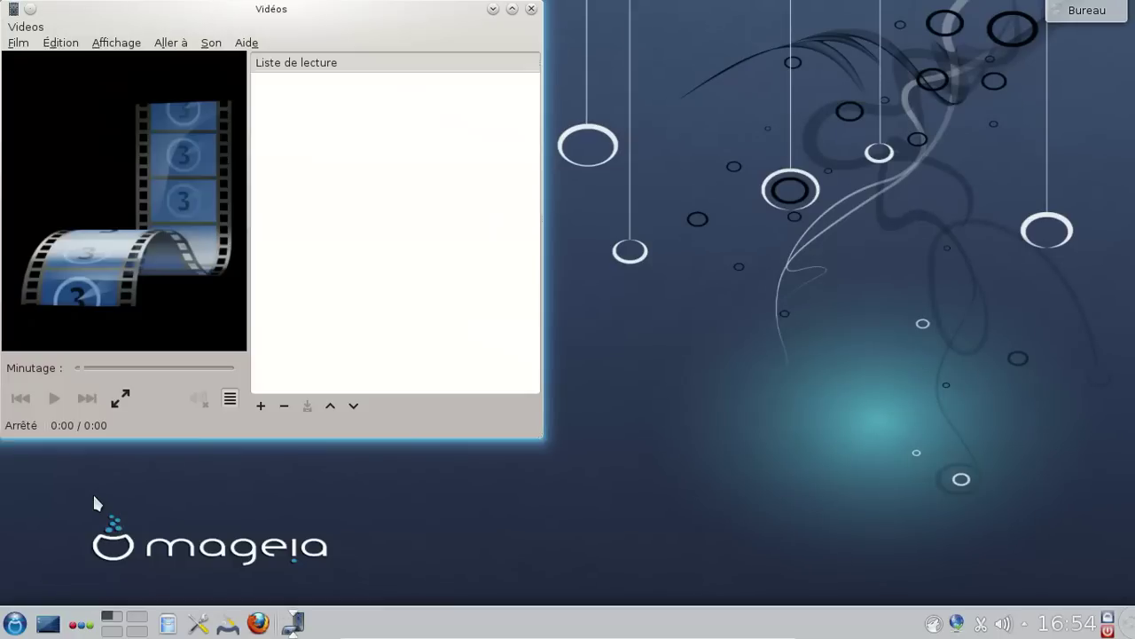
Check the about information of the Vidéos player and close the player
left_click(246, 43)
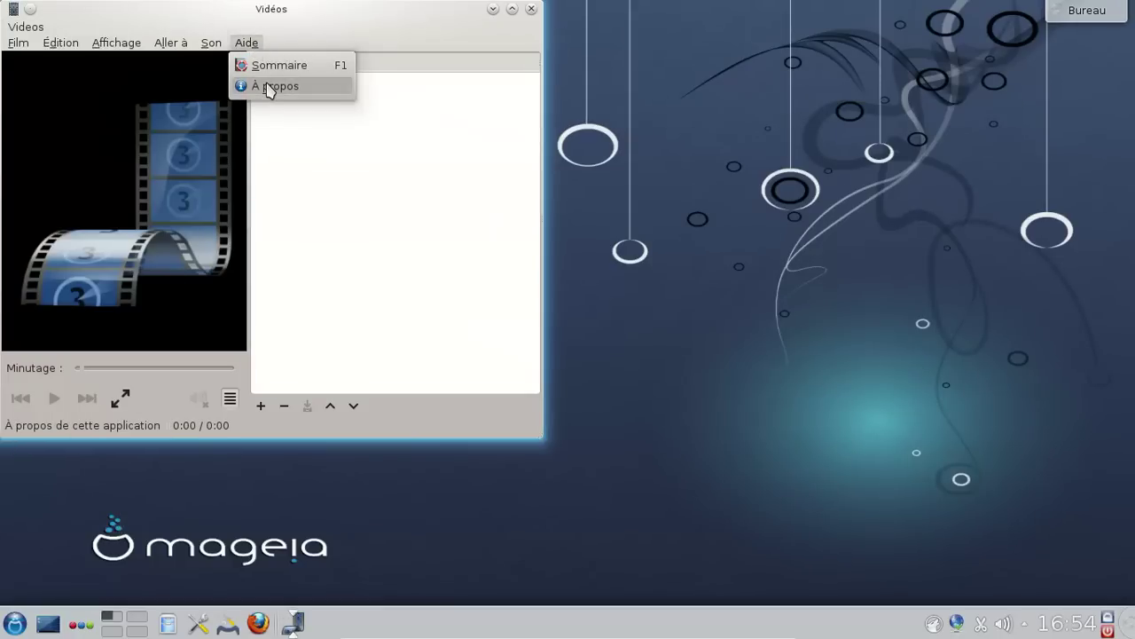
left_click(269, 88)
left_click(405, 323)
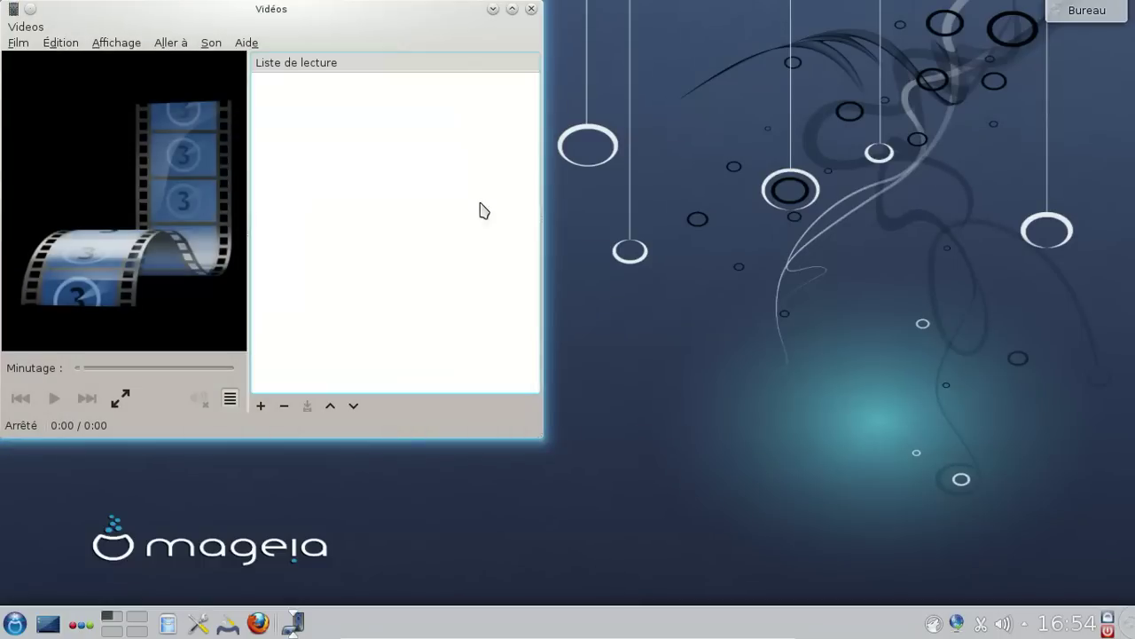
left_click(531, 9)
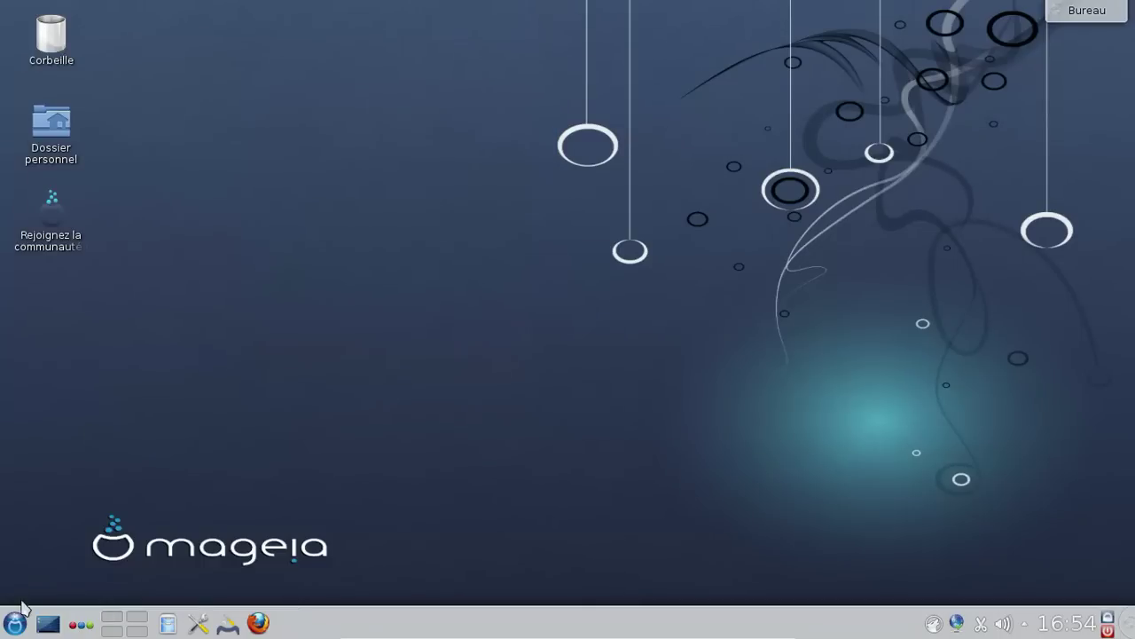
Examine the Développement category and the favourites in the launcher, and return to the list of all applications
left_click(16, 620)
left_click(96, 579)
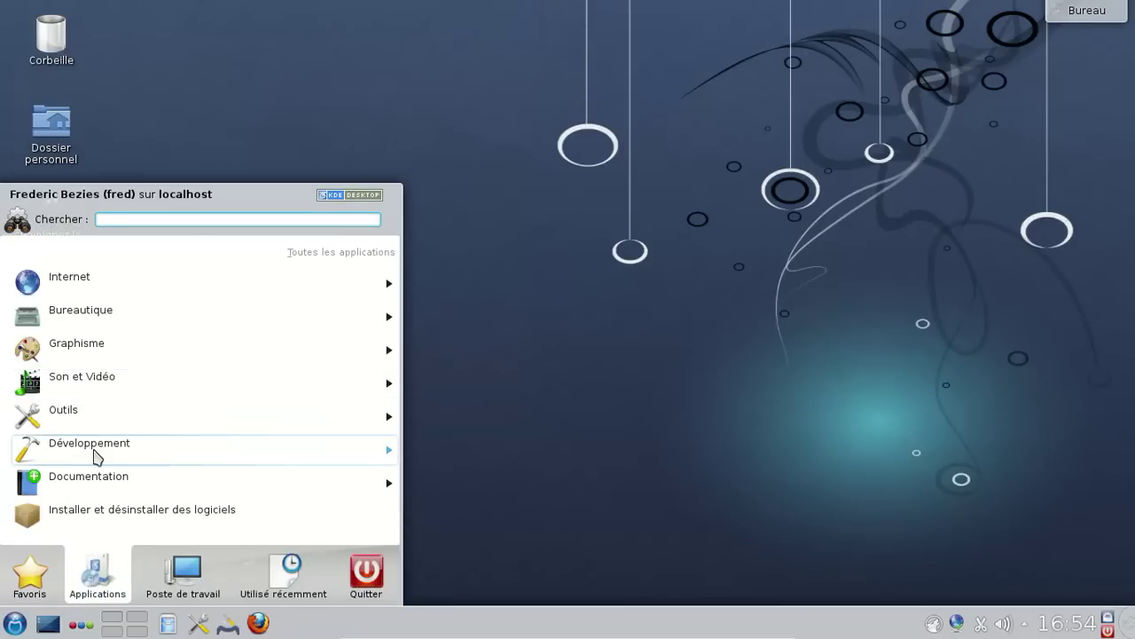
left_click(95, 455)
left_click(35, 575)
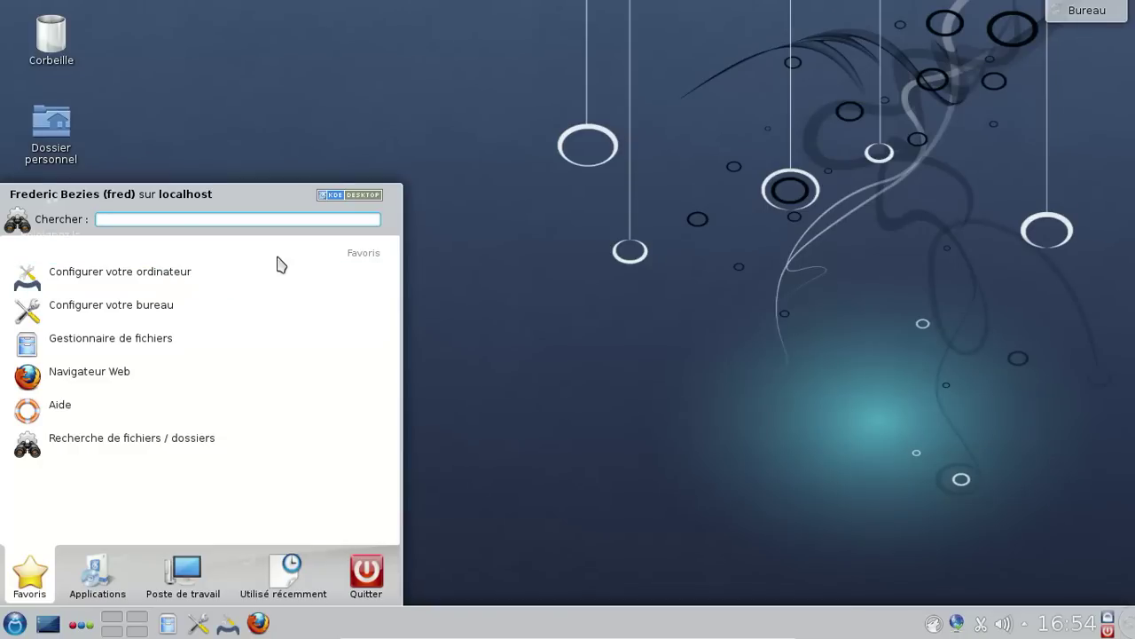
left_click(101, 572)
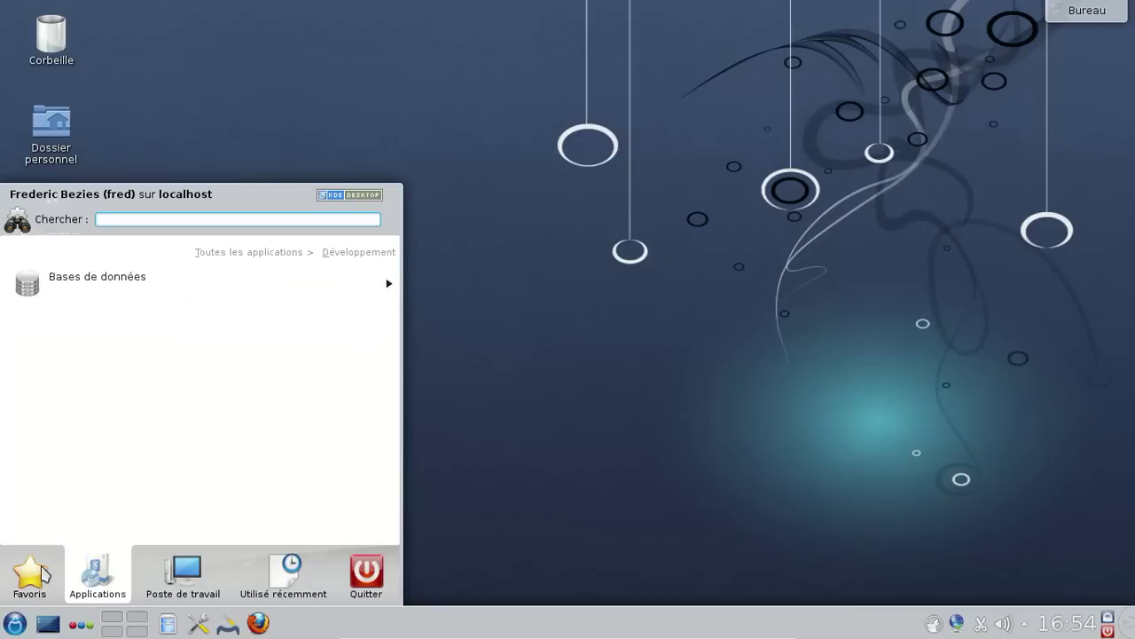
left_click(42, 572)
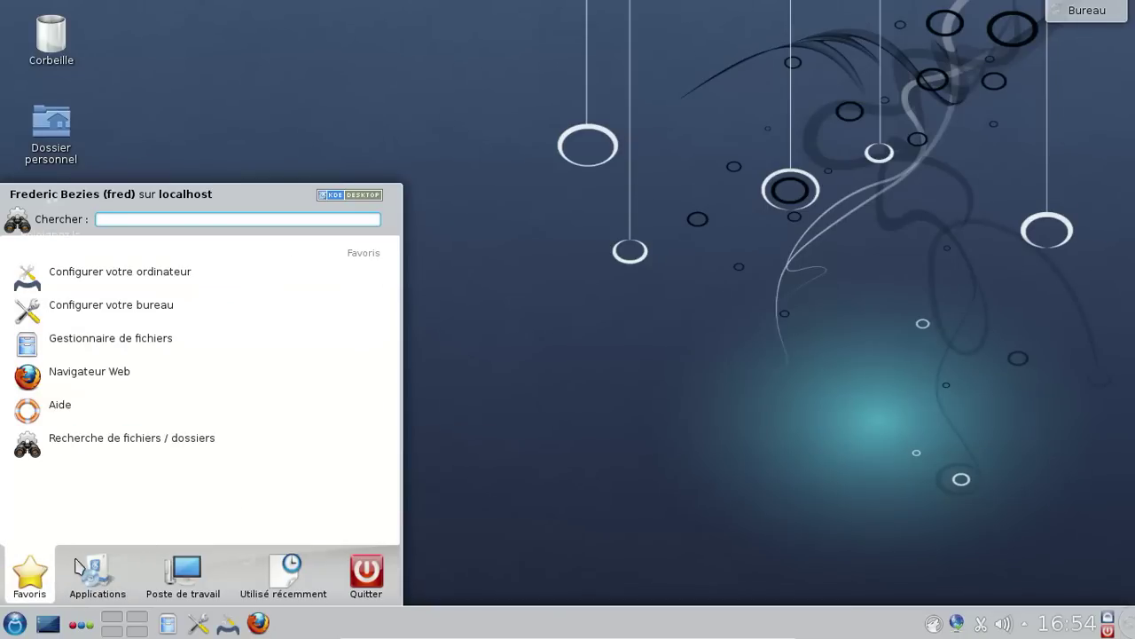
left_click(81, 567)
left_click(279, 257)
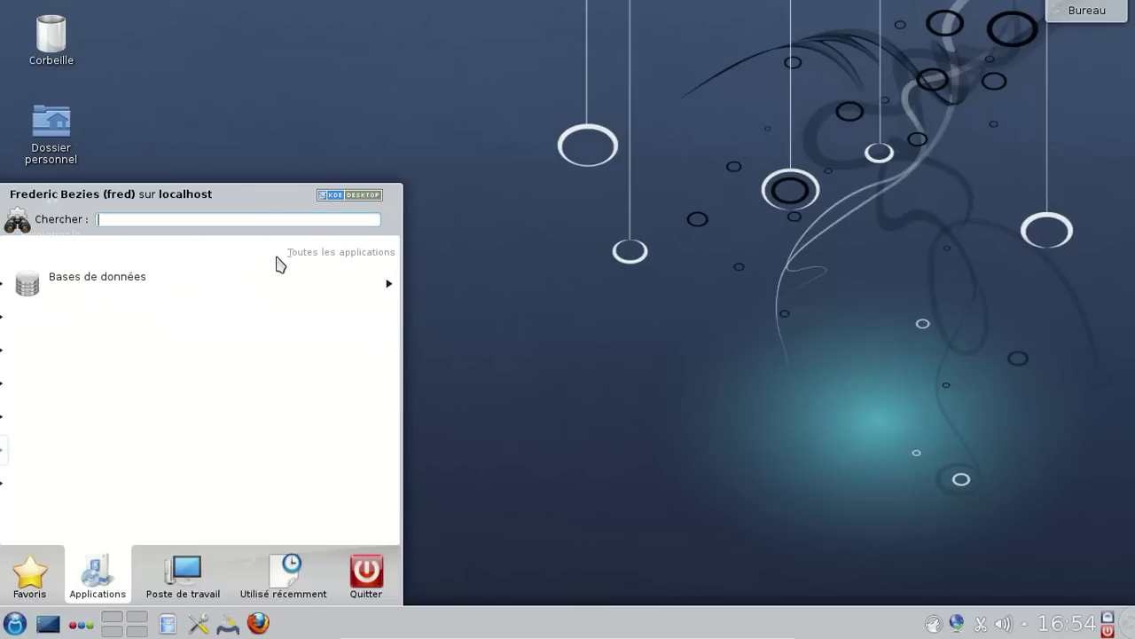
Examine the programs in the Outils category and return to the list of all applications
left_click(200, 417)
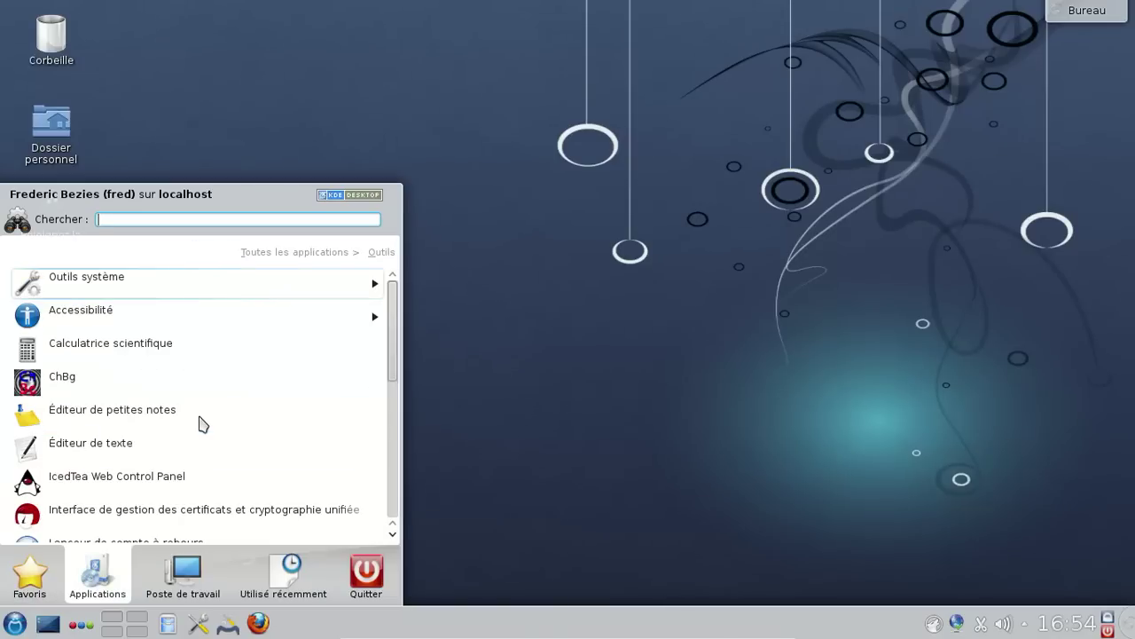
scroll(264, 429, "down", 5)
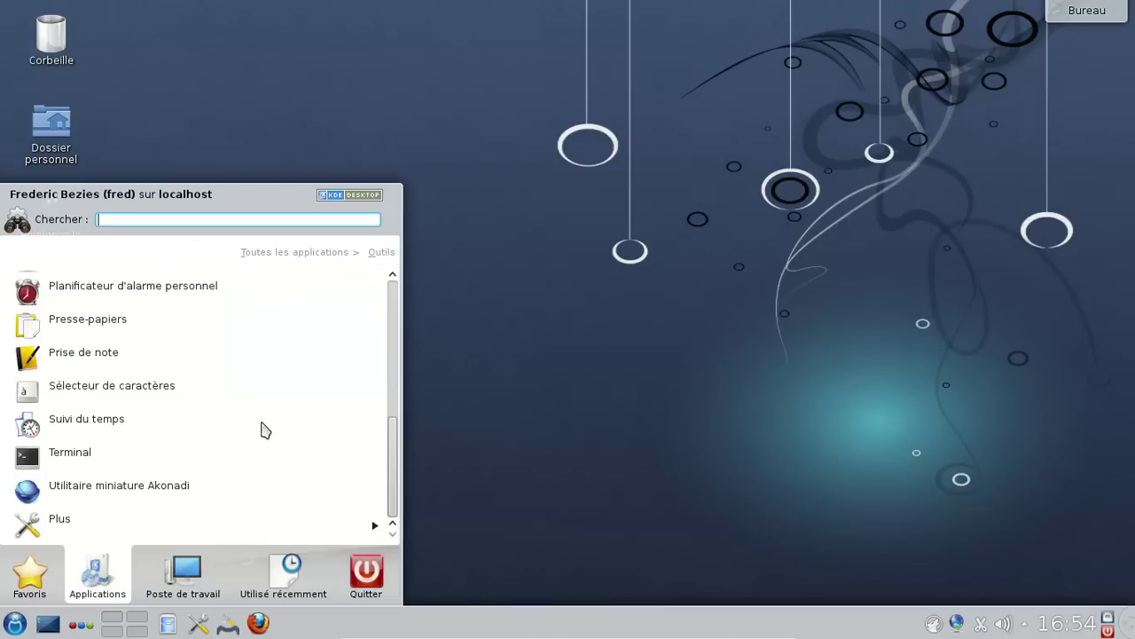
scroll(264, 429, "up", 5)
left_click(296, 257)
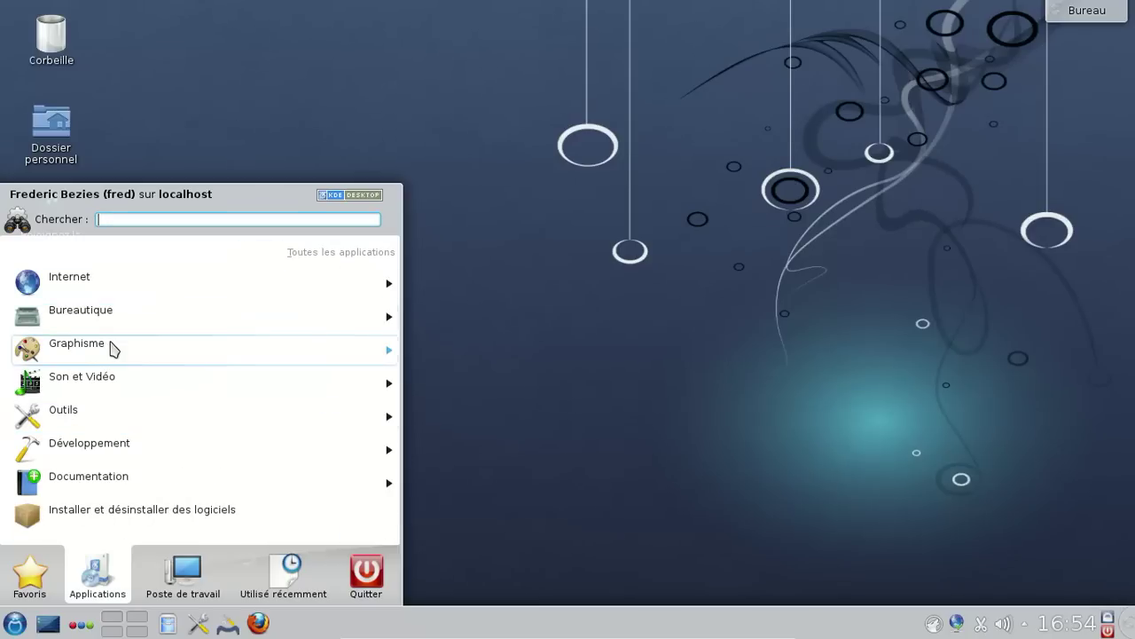
Examine the Graphisme and Développement categories and return to the list of all applications
left_click(114, 349)
scroll(183, 339, "down", 3)
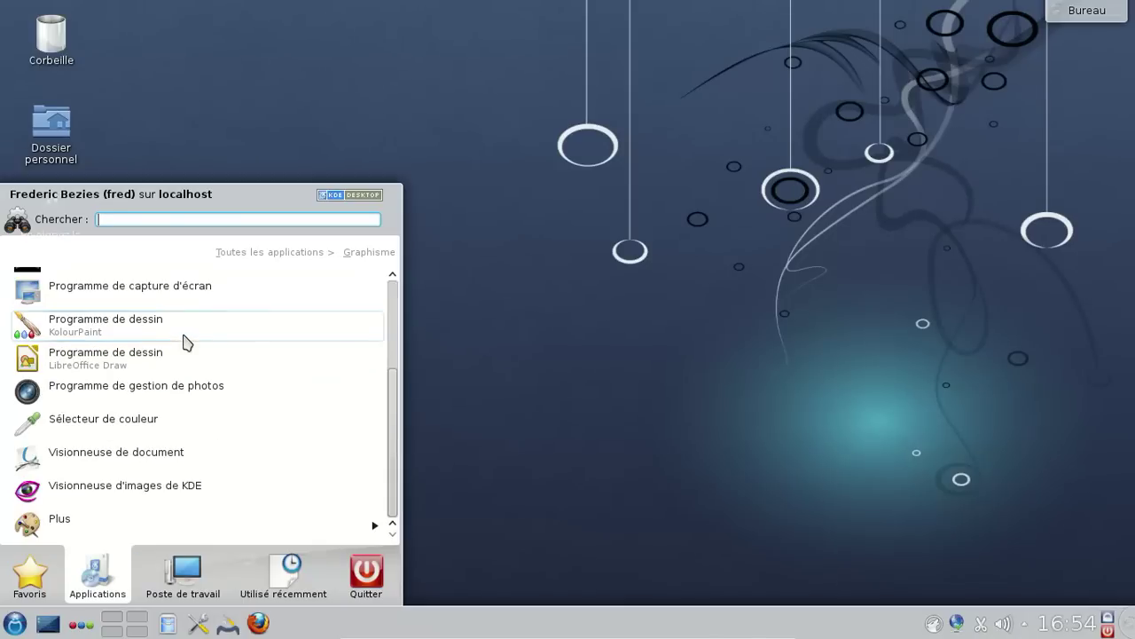
left_click(315, 251)
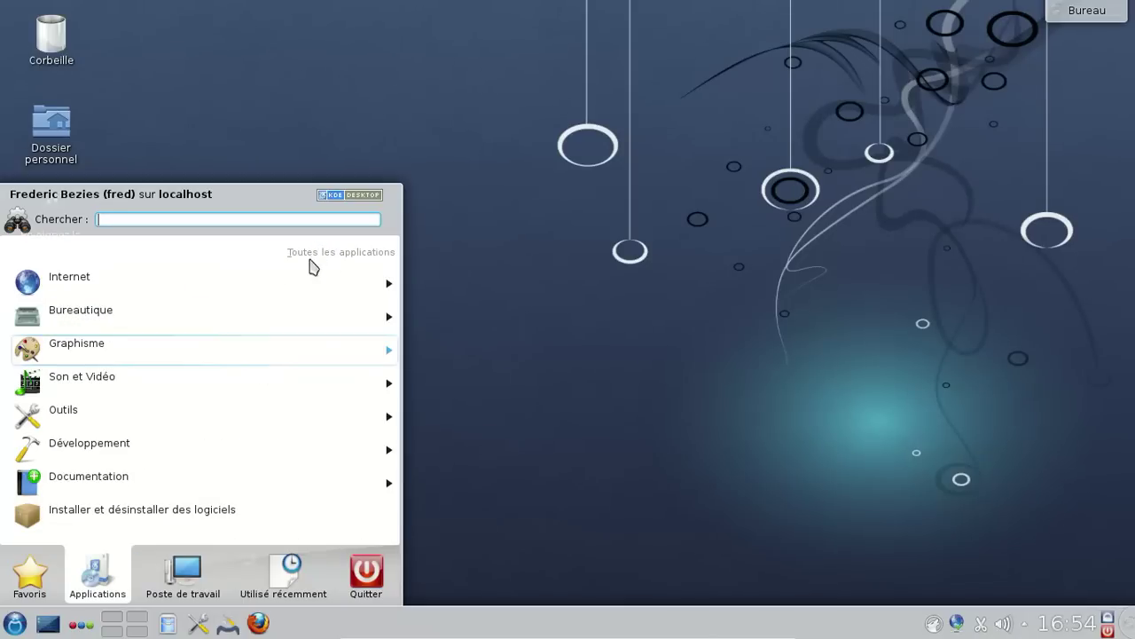
left_click(136, 455)
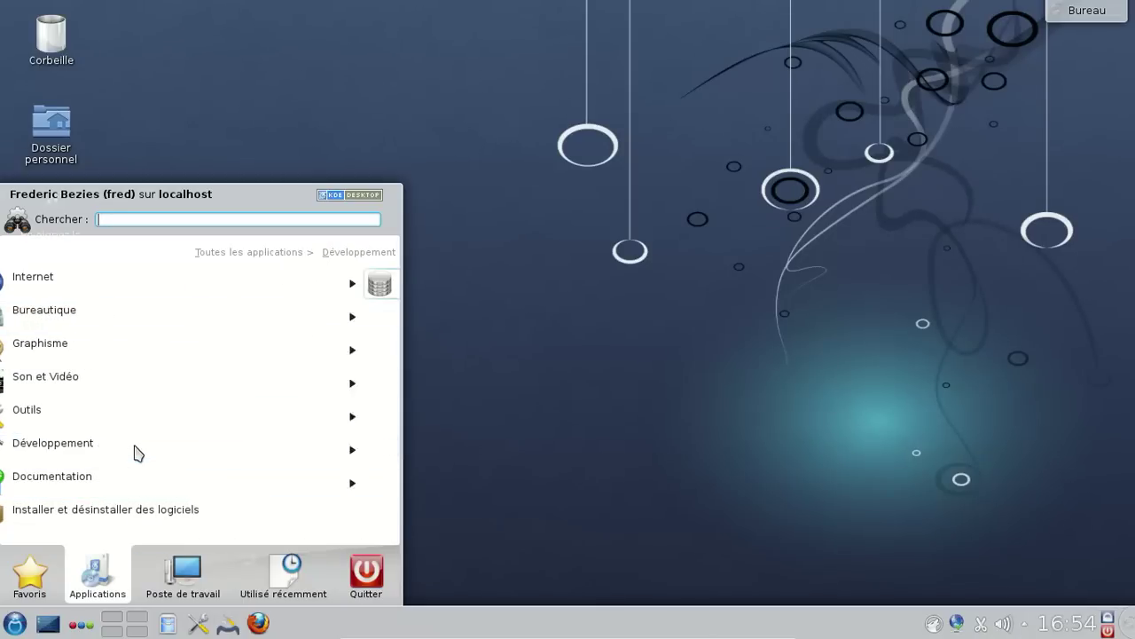
left_click(286, 254)
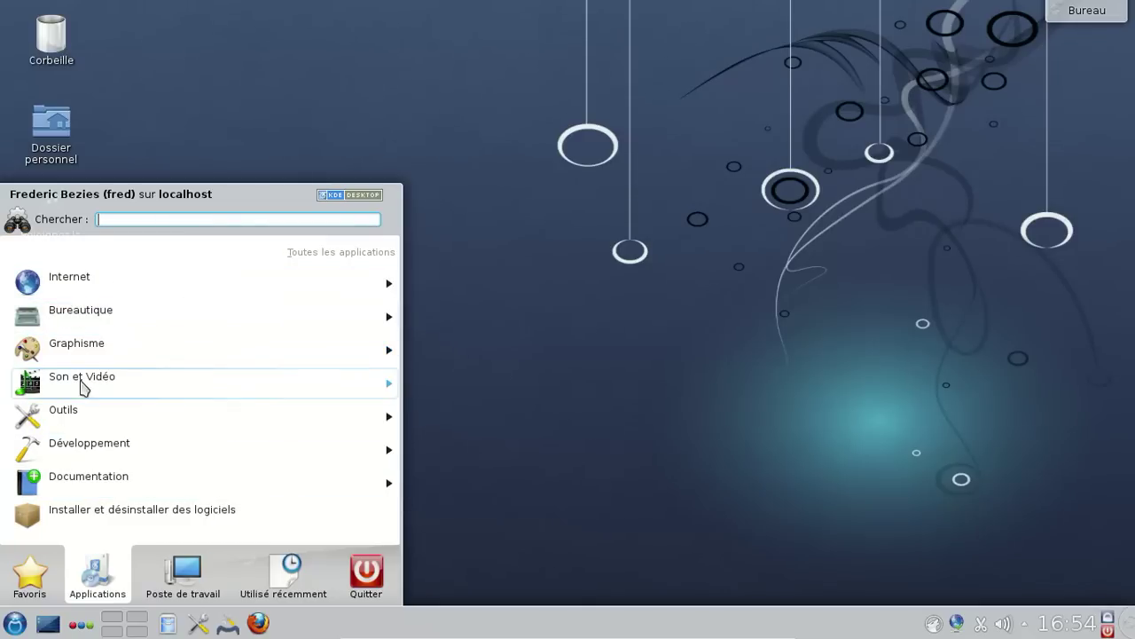
Launch Gravure de disque from the Outils système applications under Outils, and dismiss its system configuration warning and tip of the day
left_click(83, 416)
scroll(167, 349, "down", 3)
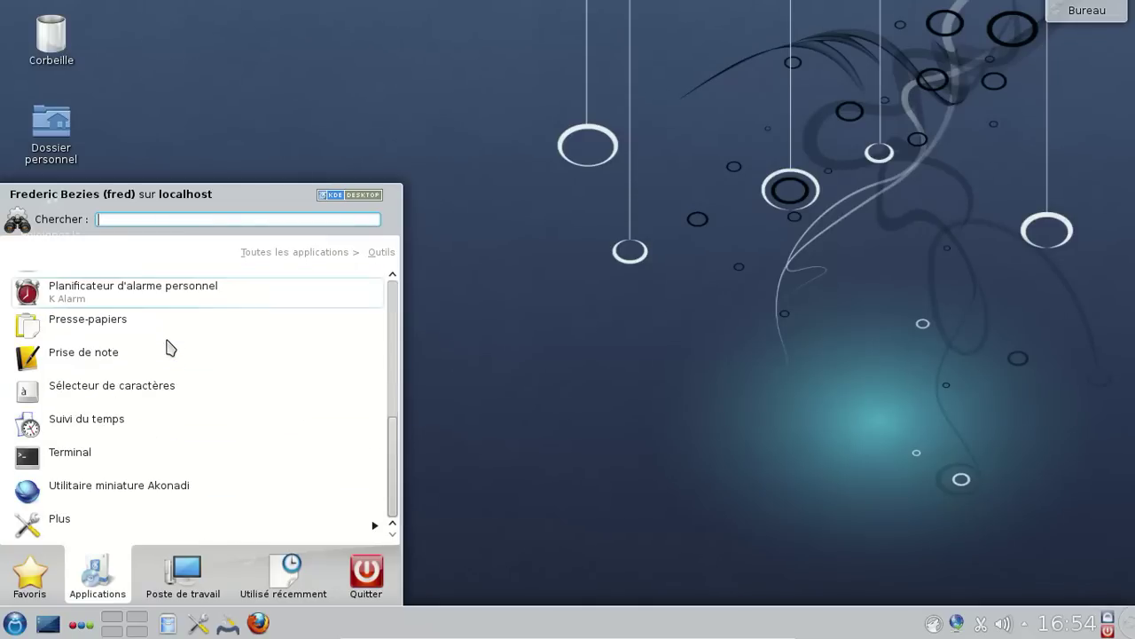
scroll(165, 347, "up", 3)
left_click(148, 297)
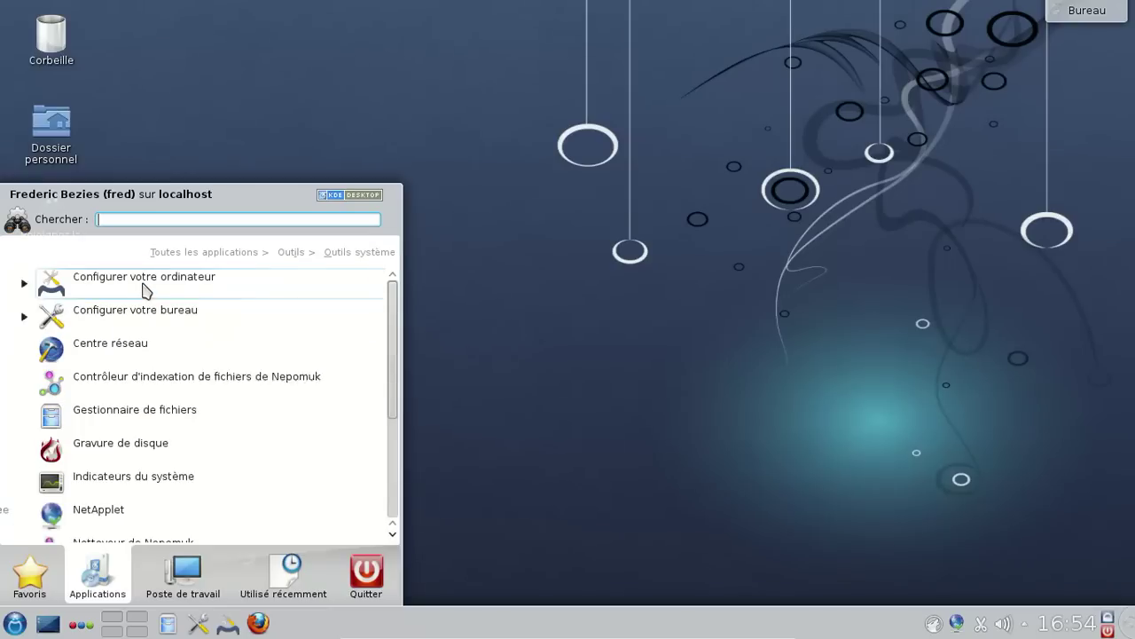
scroll(263, 332, "down", 3)
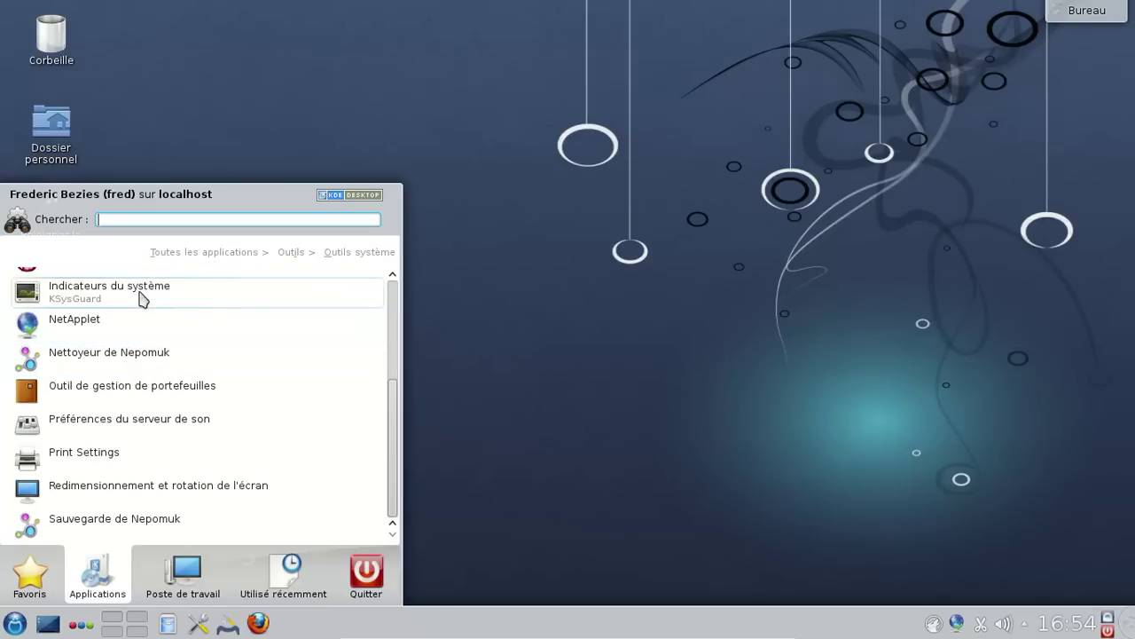
scroll(164, 301, "up", 3)
scroll(124, 317, "up", 1)
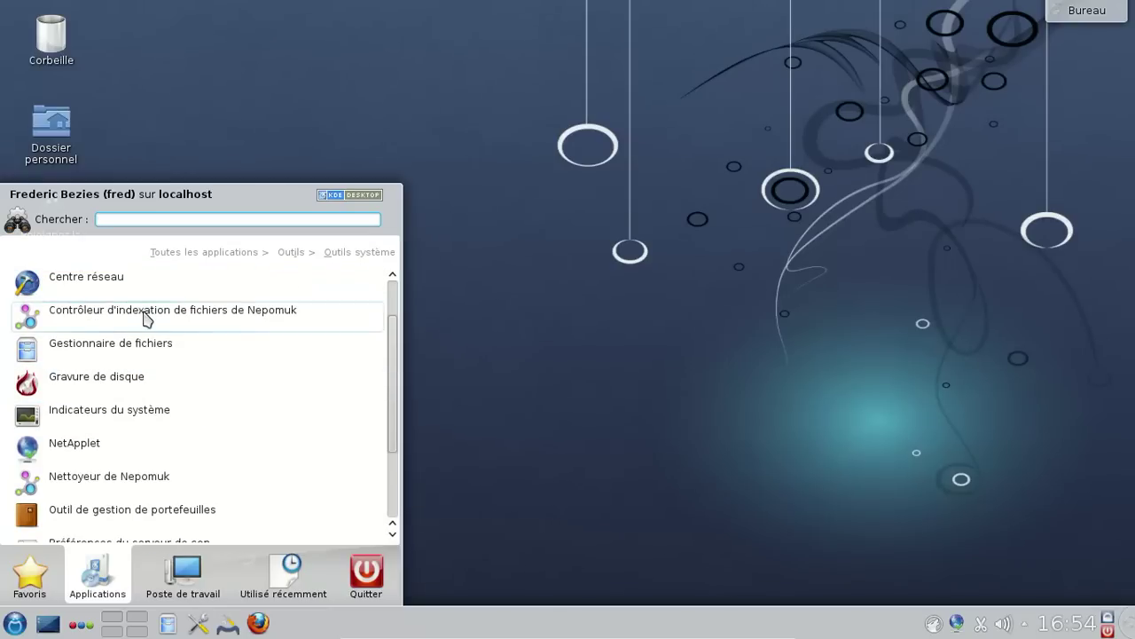
left_click(137, 383)
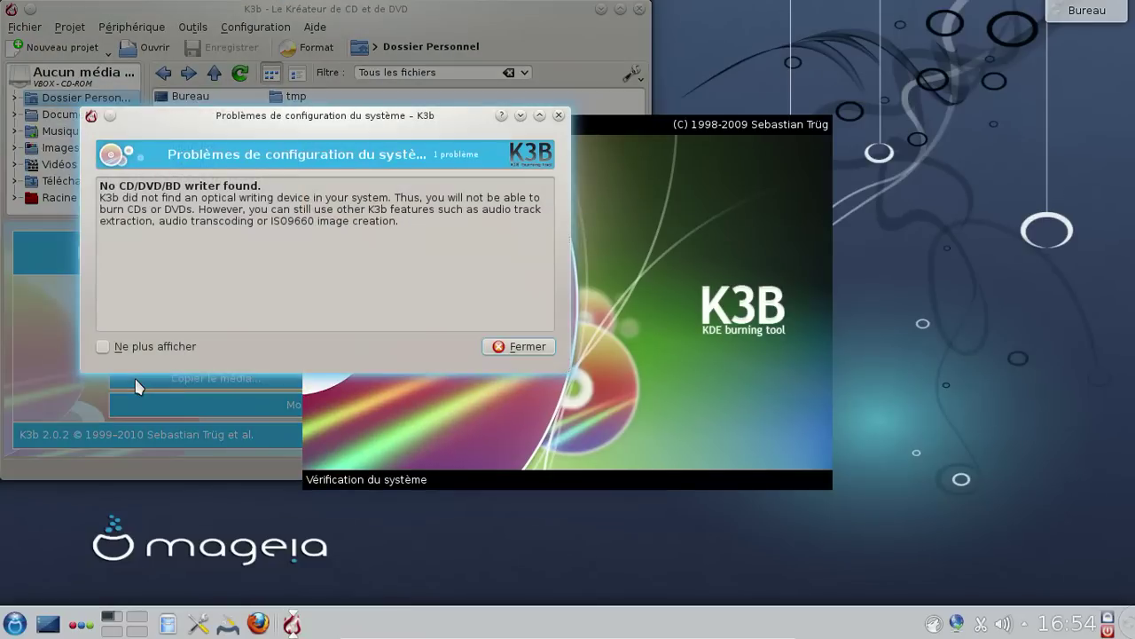
left_click(506, 346)
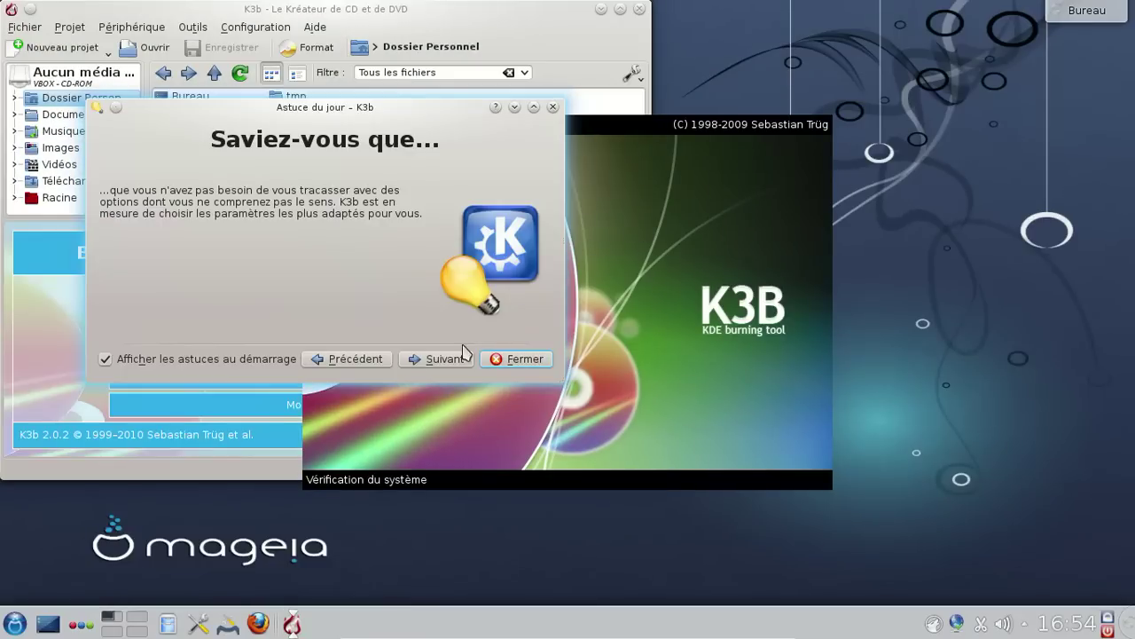
left_click(518, 358)
Check the about information of K3b and close the program
left_click(315, 27)
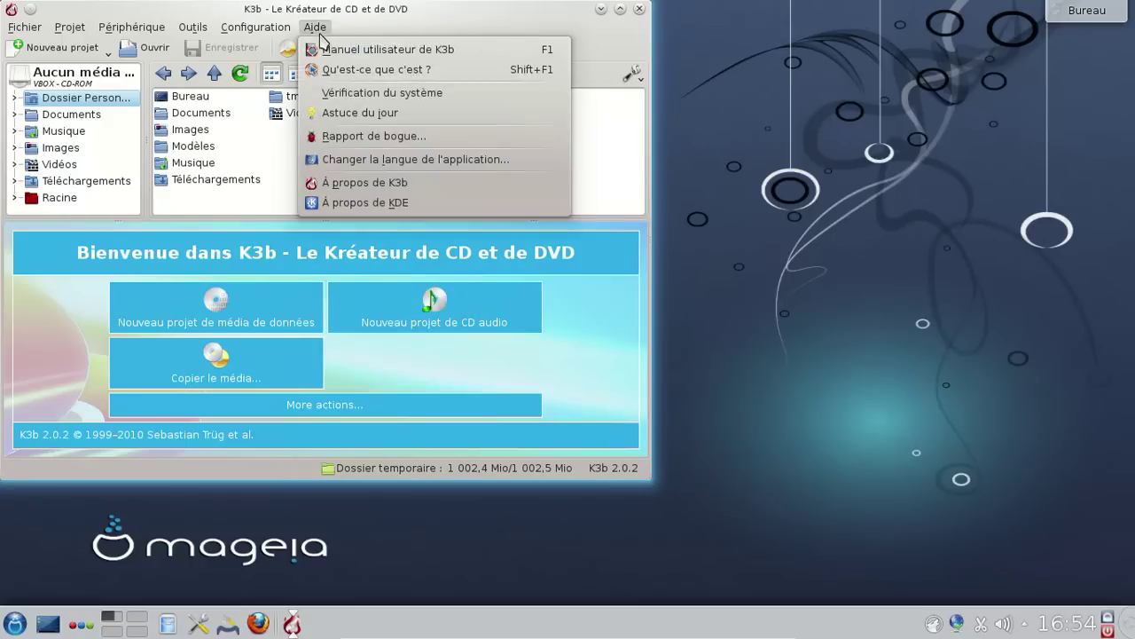
left_click(343, 183)
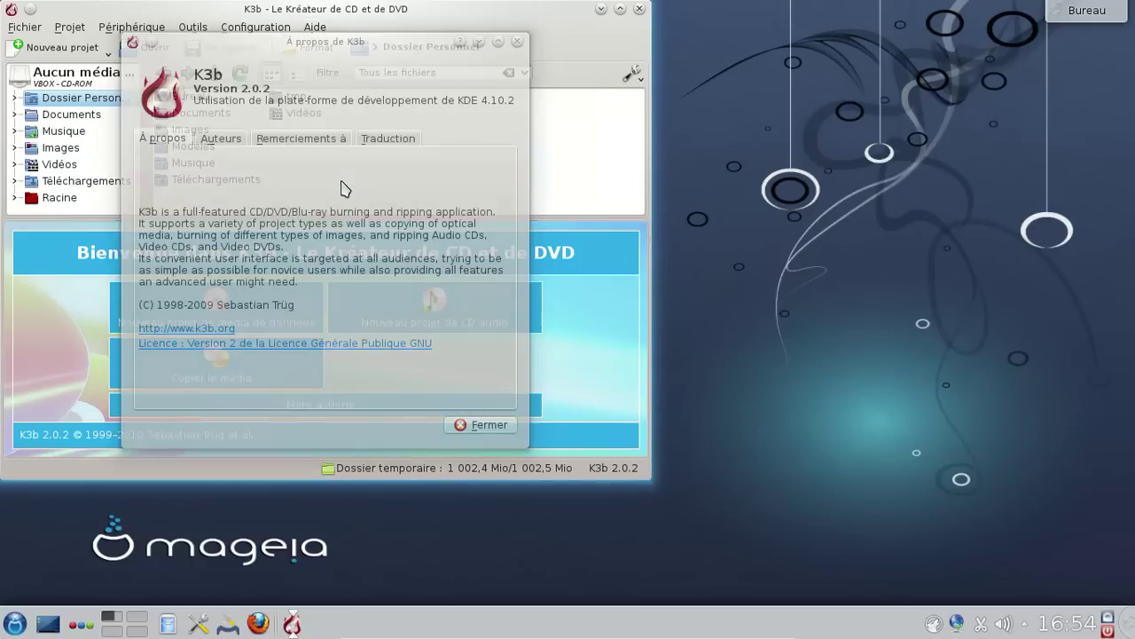
left_click(481, 424)
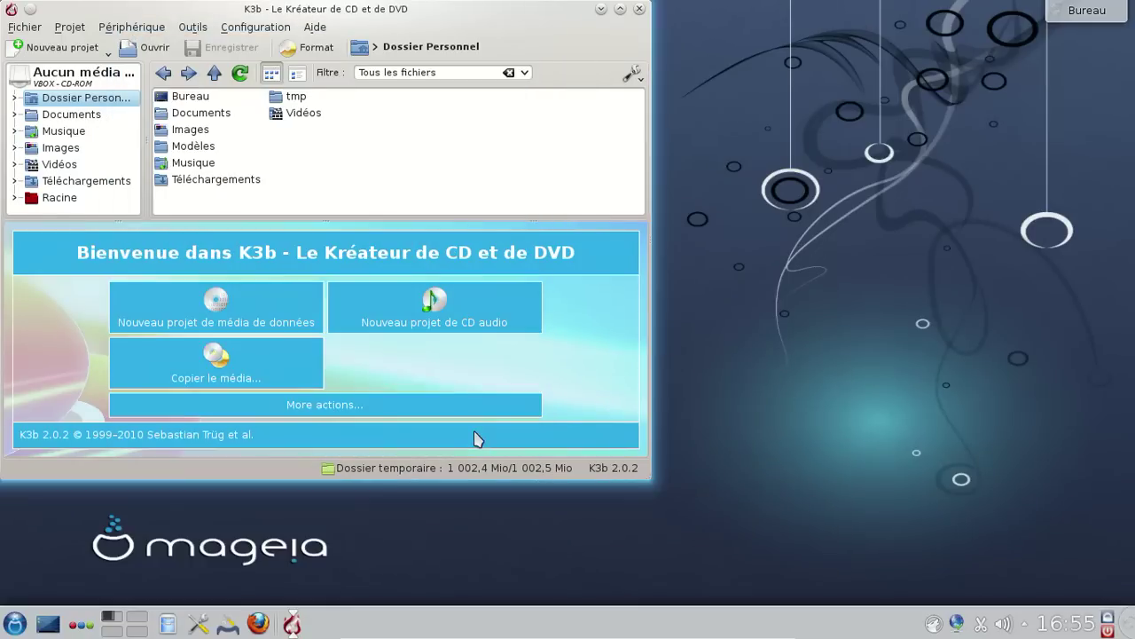
left_click(638, 11)
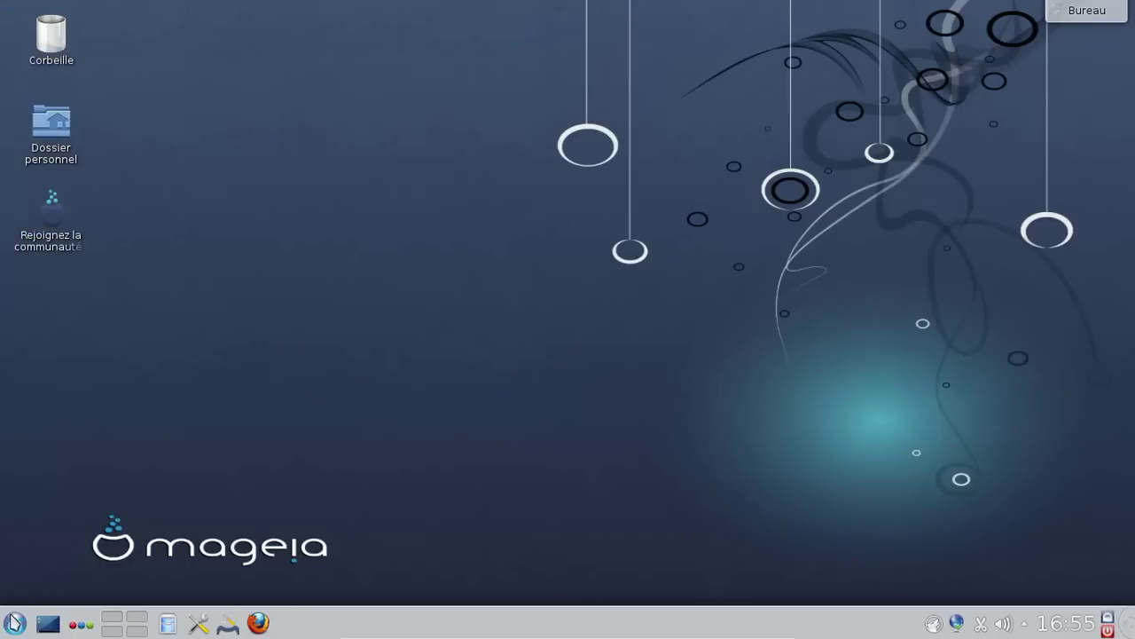
Shut down the computer from the application launcher and confirm the shutdown
left_click(15, 623)
left_click(365, 572)
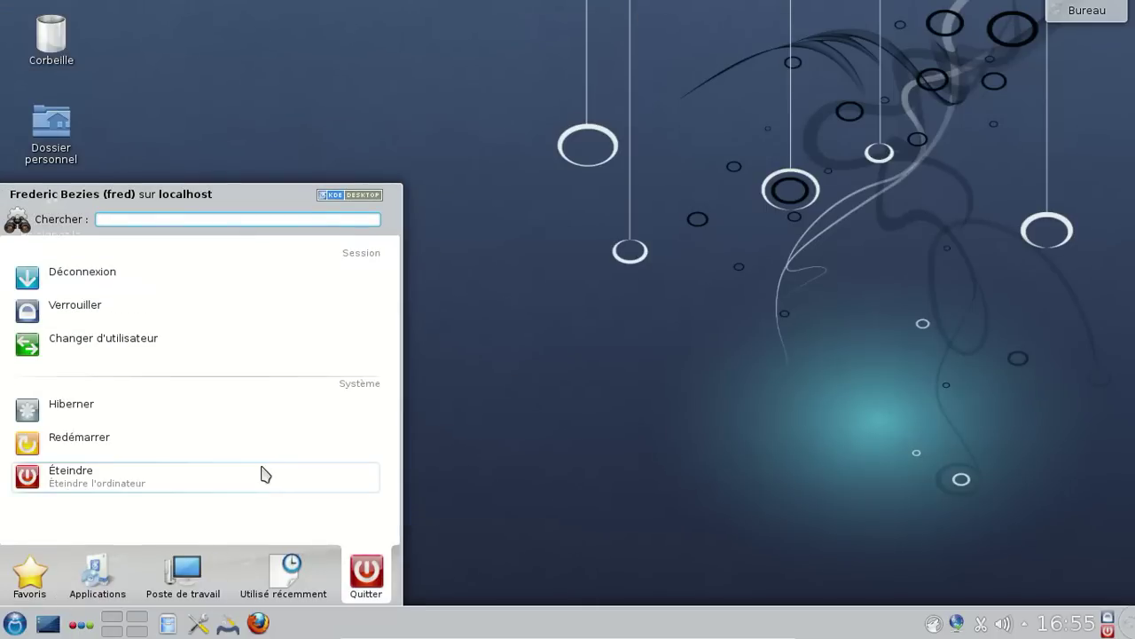
left_click(262, 475)
left_click(605, 318)
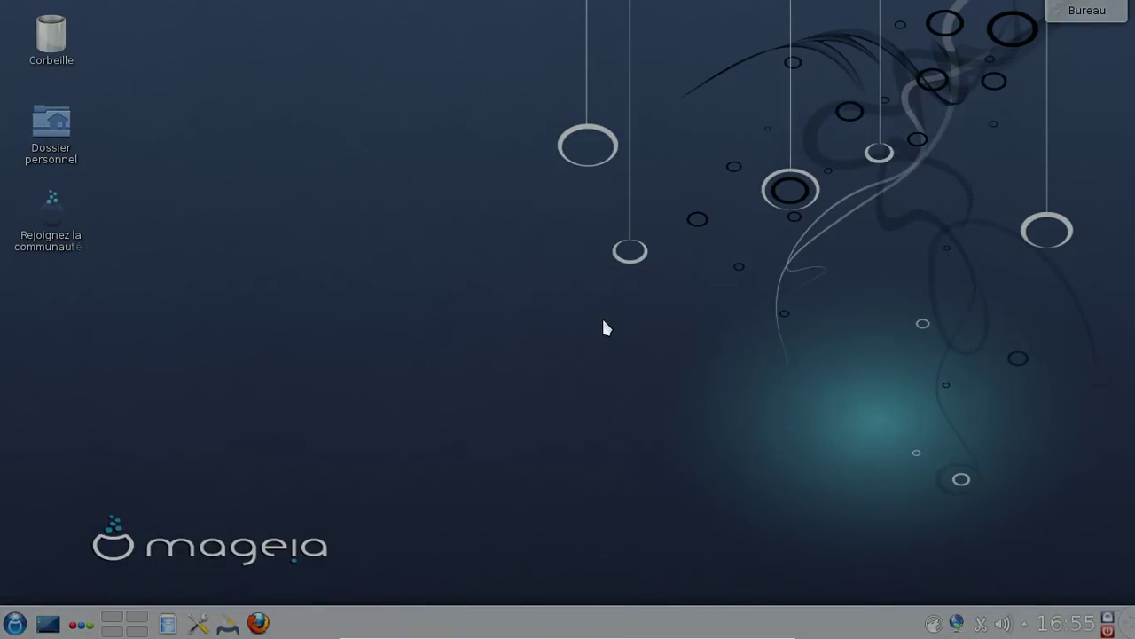